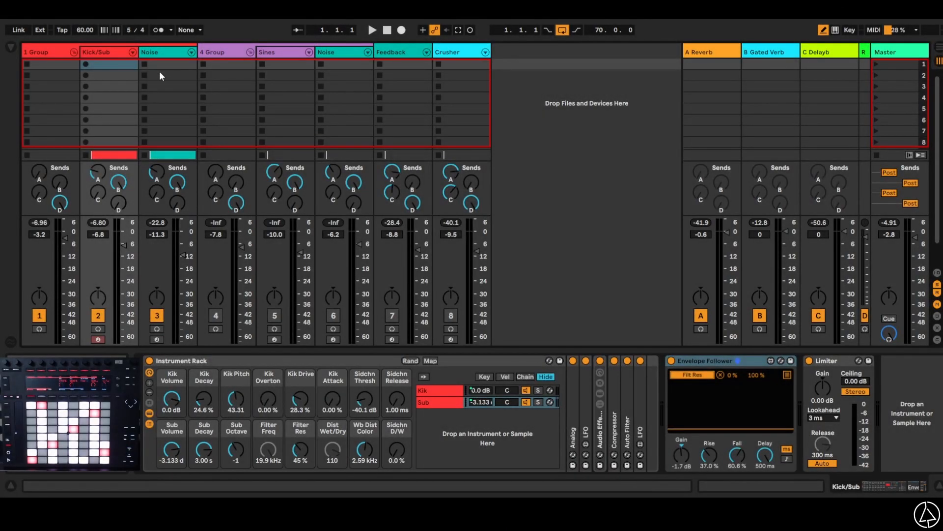
- Compare the device chains of the 1 Group track and the Kick/Sub track, finishing on Kick/Sub
click(46, 49)
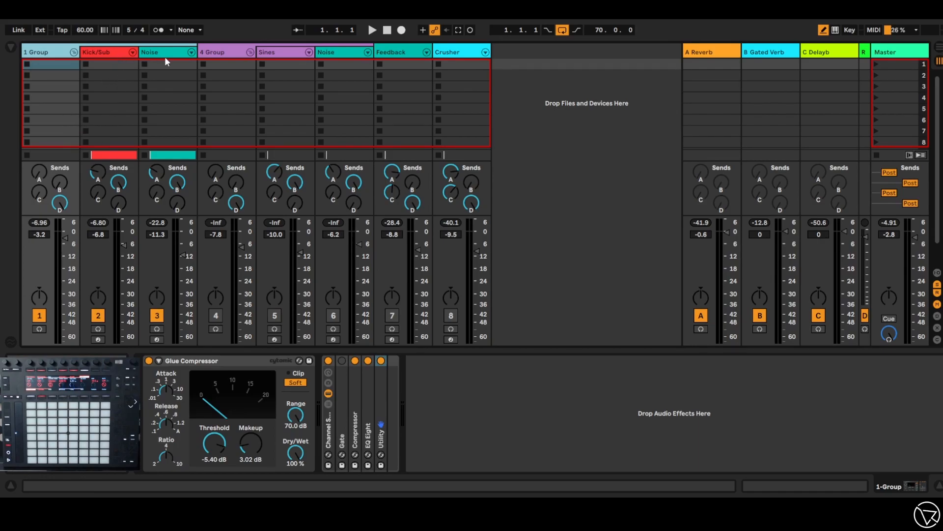
click(102, 52)
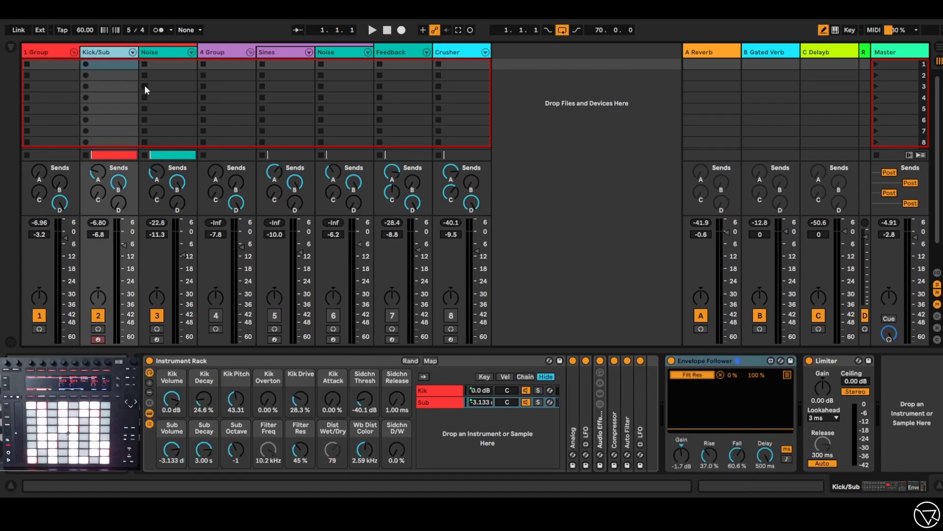
click(54, 55)
click(118, 52)
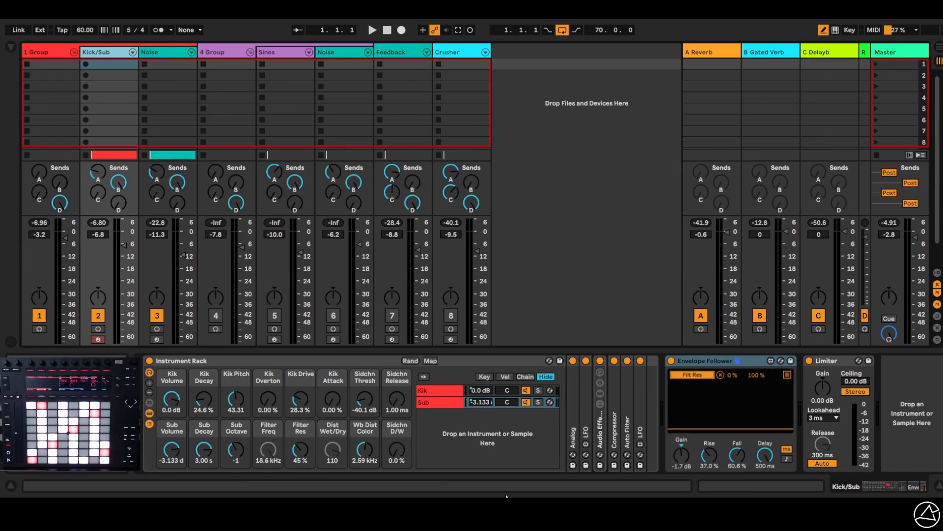
- Show the DS Kick device in the Kik chain of the Instrument Rack and turn off the Gated Verb return track
click(445, 390)
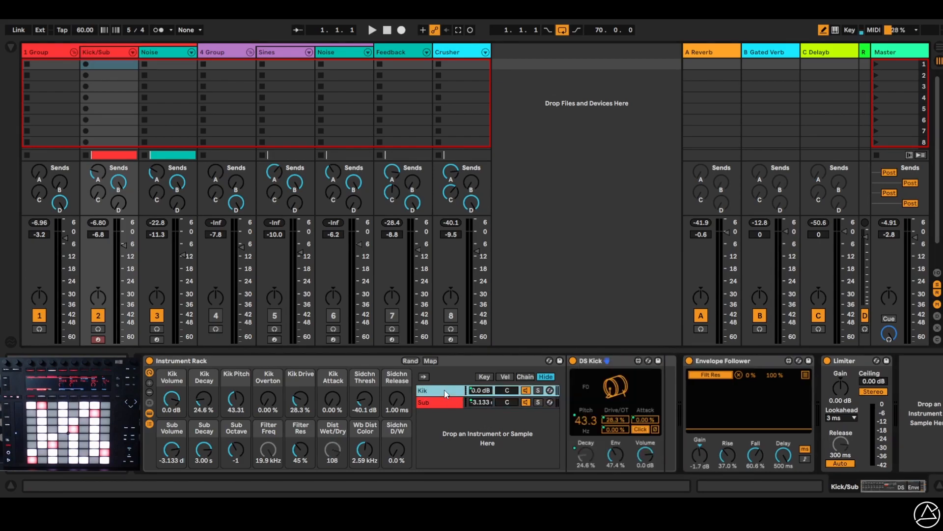
click(627, 357)
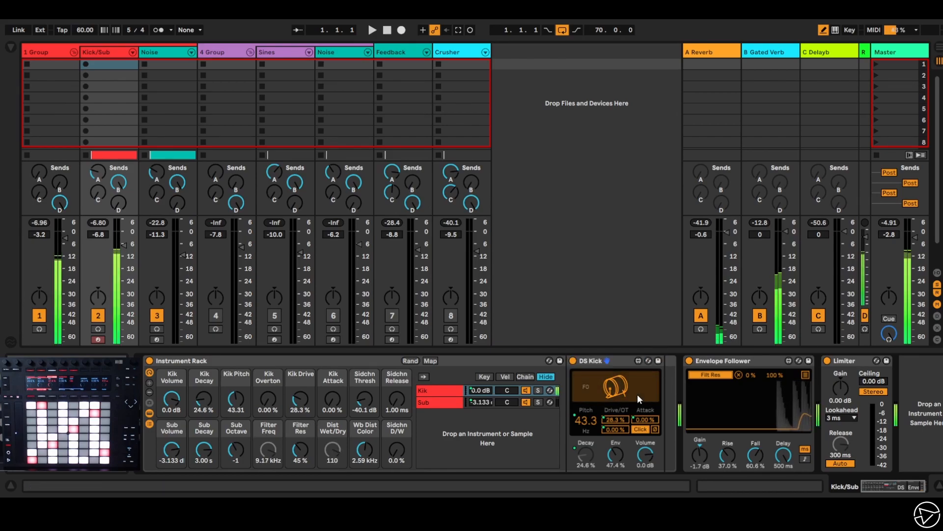
click(760, 315)
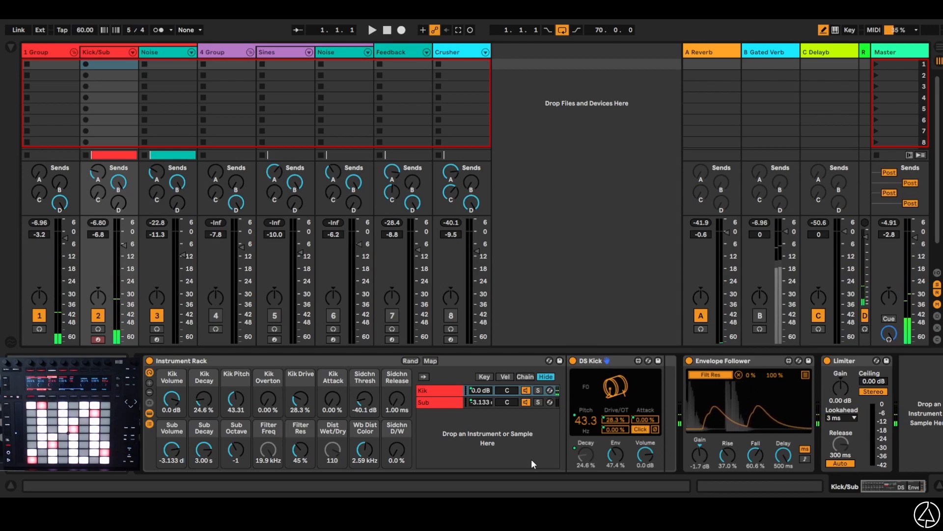
- Unfold the Analog synth in the Sub chain and mute the Kik chain so only the sub is heard
click(441, 404)
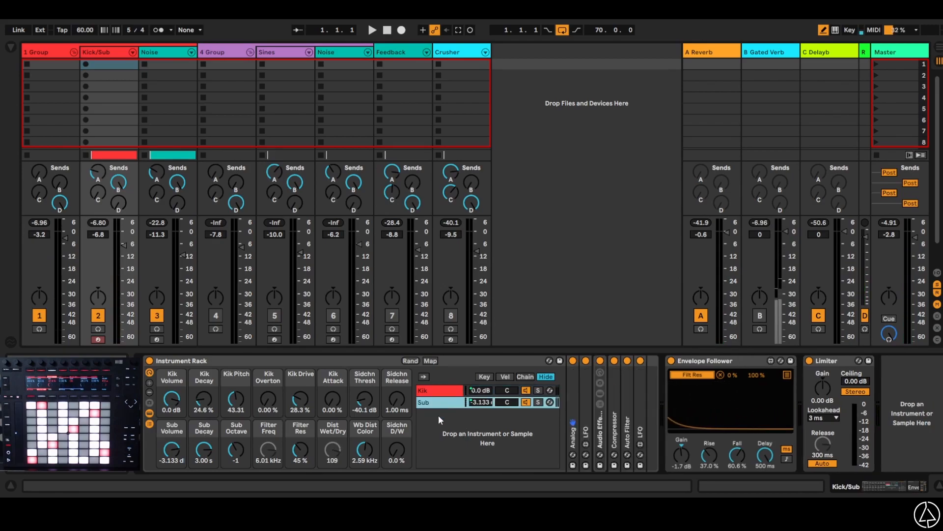
double_click(573, 405)
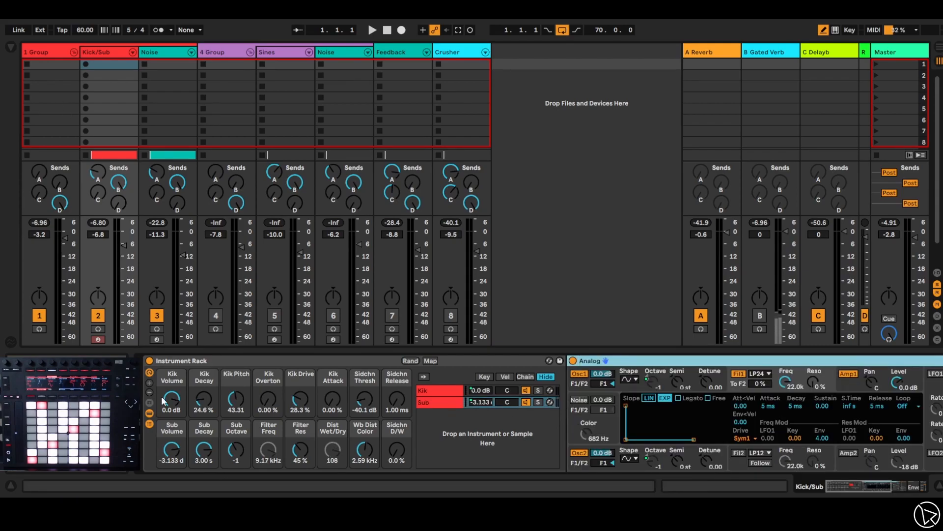
click(524, 393)
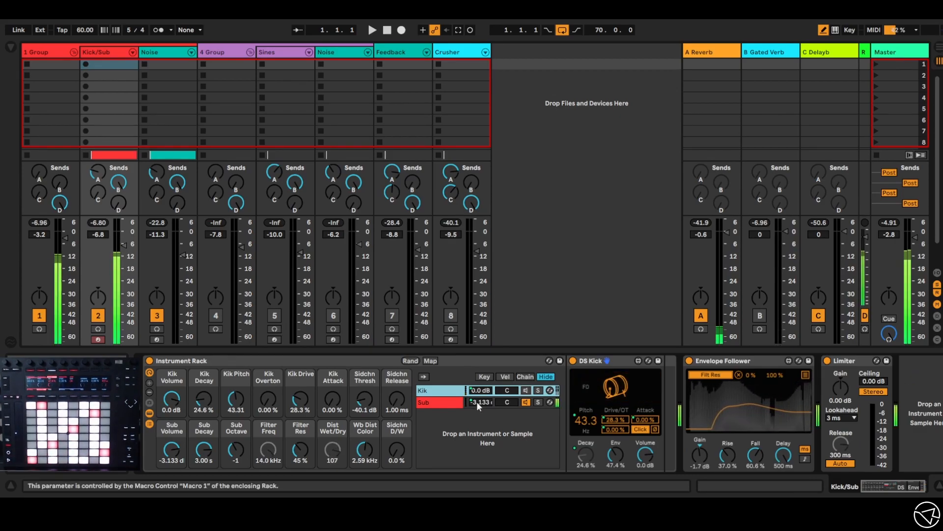
click(444, 403)
drag(838, 491, 864, 483)
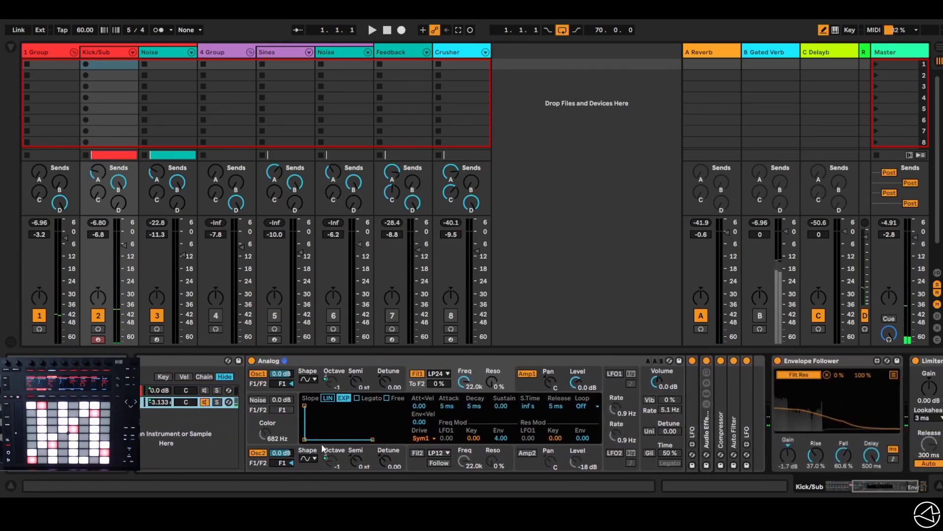
mouse_move(862, 487)
mouse_down()
mouse_move(877, 486)
mouse_move(868, 486)
mouse_up()
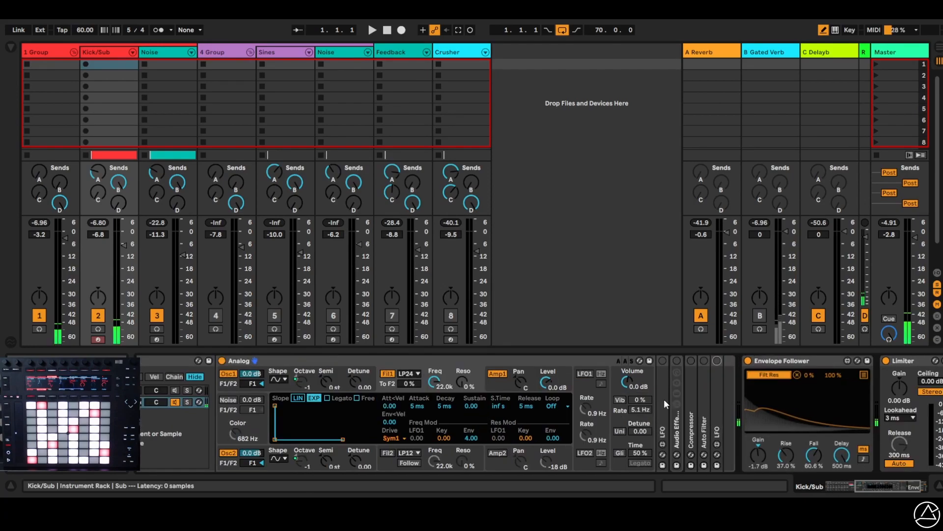
- Unfold the Audio Effect Rack in the Sub chain and turn it on
double_click(677, 429)
drag(880, 488, 904, 486)
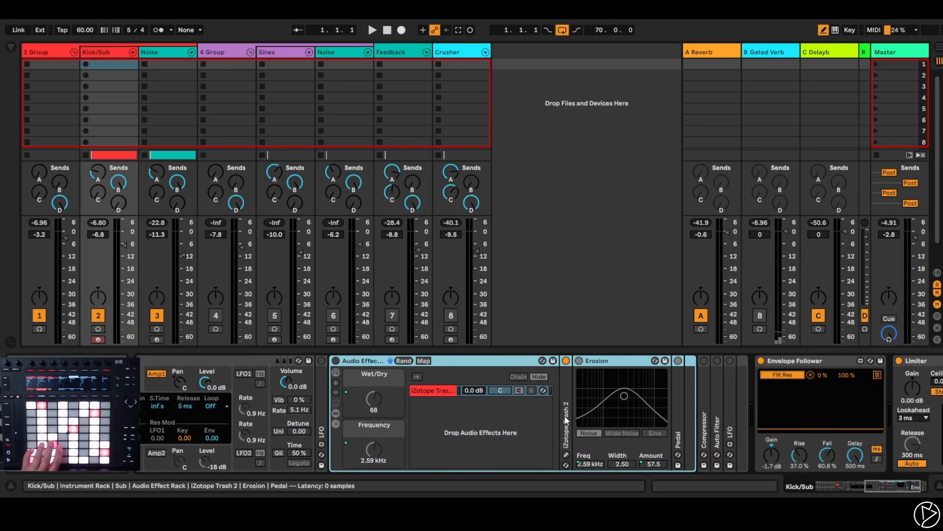
click(335, 361)
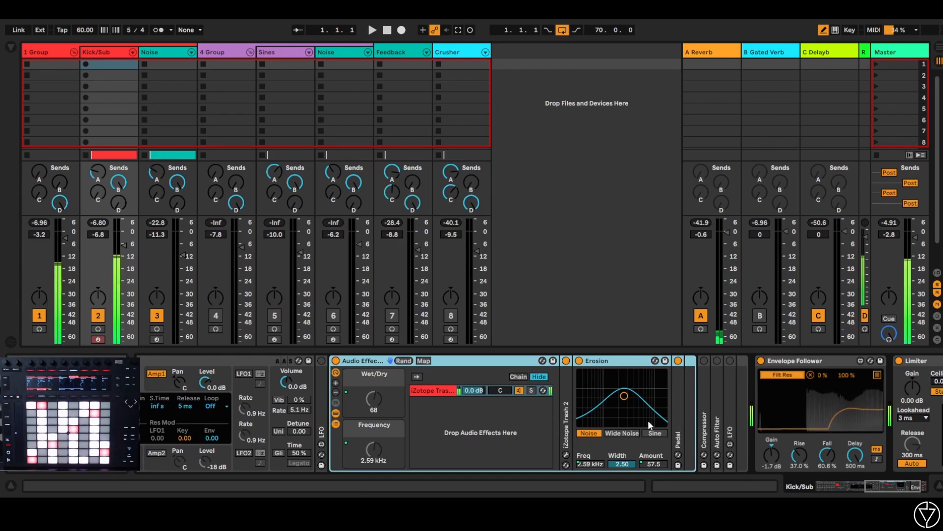
- Isolate Erosion in the Audio Effect Rack by turning off iZotope Trash 2 and Pedal
click(613, 364)
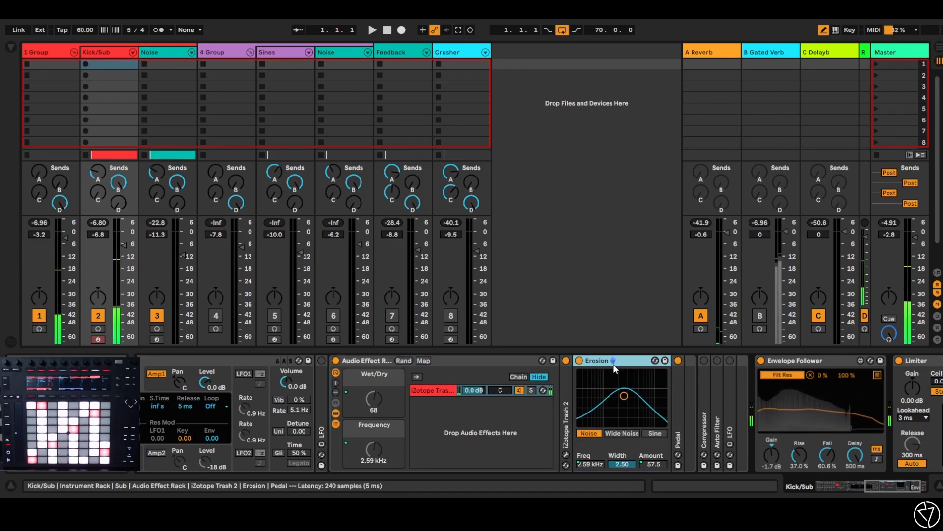
click(566, 361)
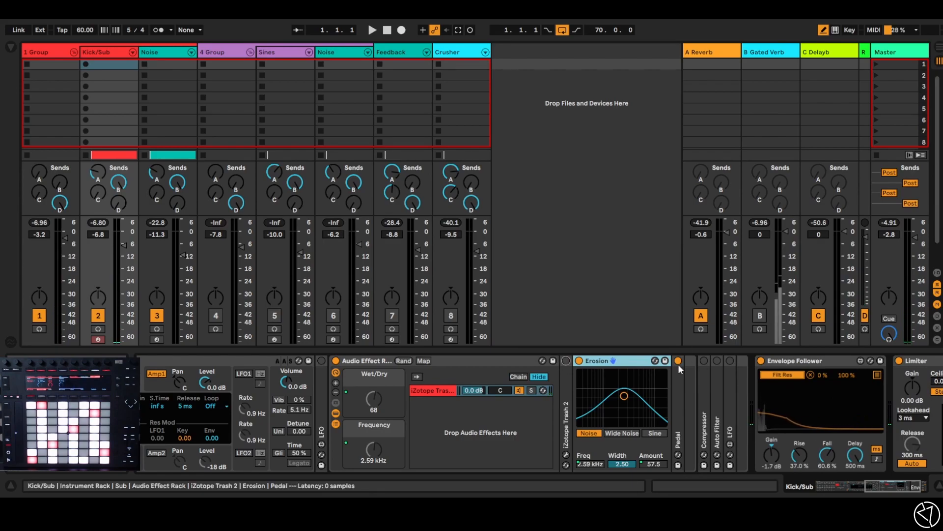
click(678, 360)
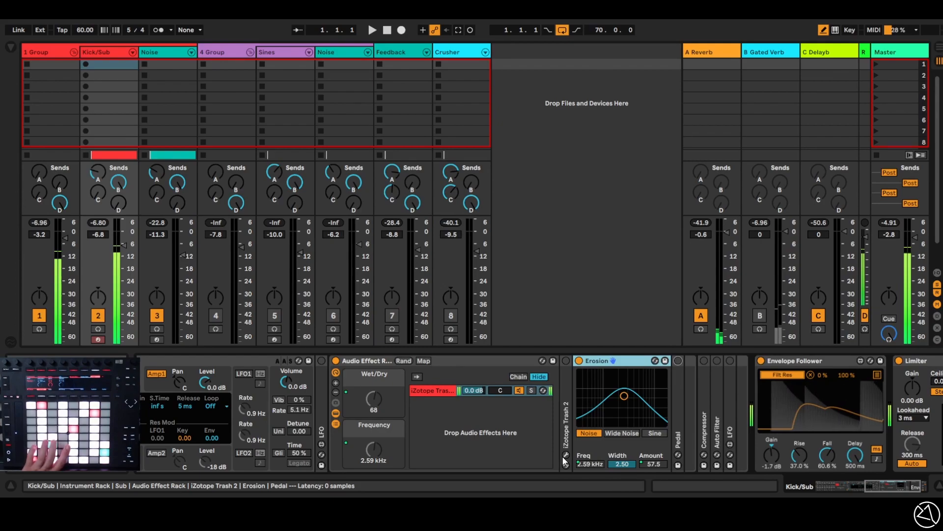
click(624, 396)
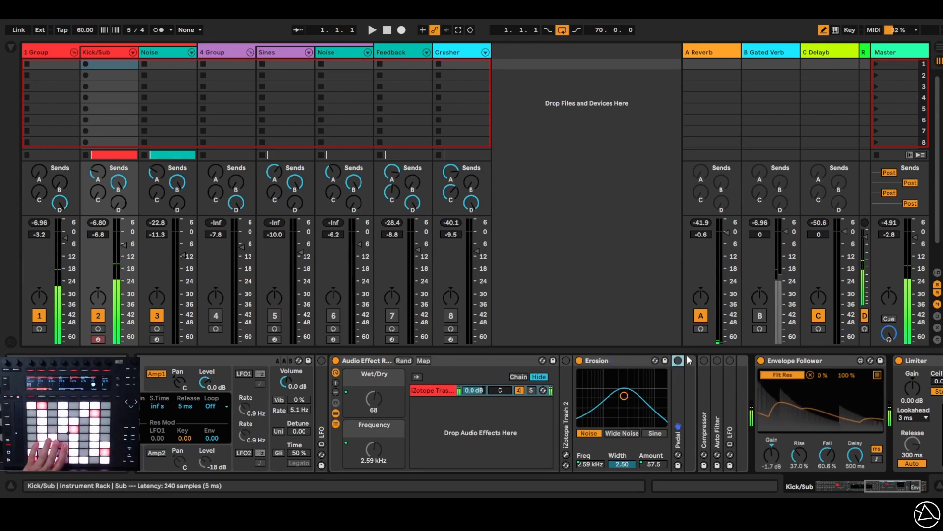
- Unfold Pedal, turn it on, and compare its sound with Erosion bypassed and active
double_click(679, 384)
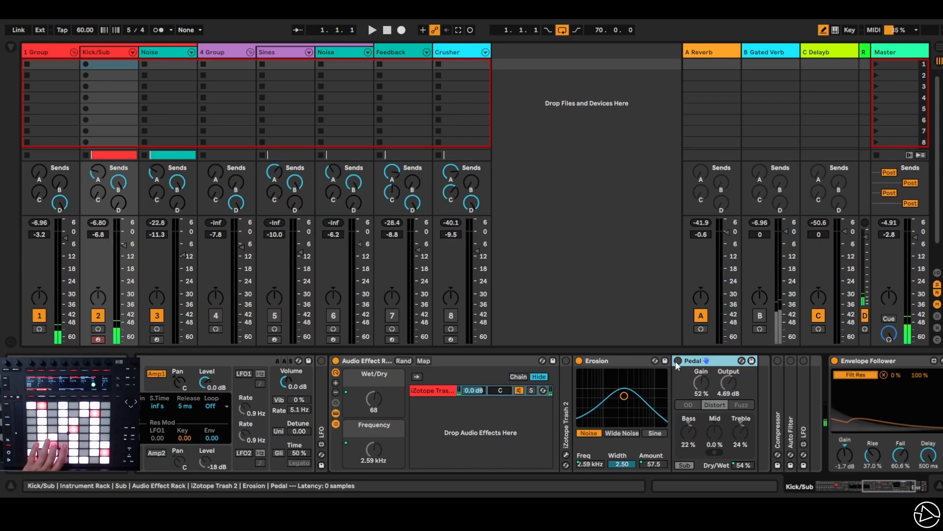
click(678, 361)
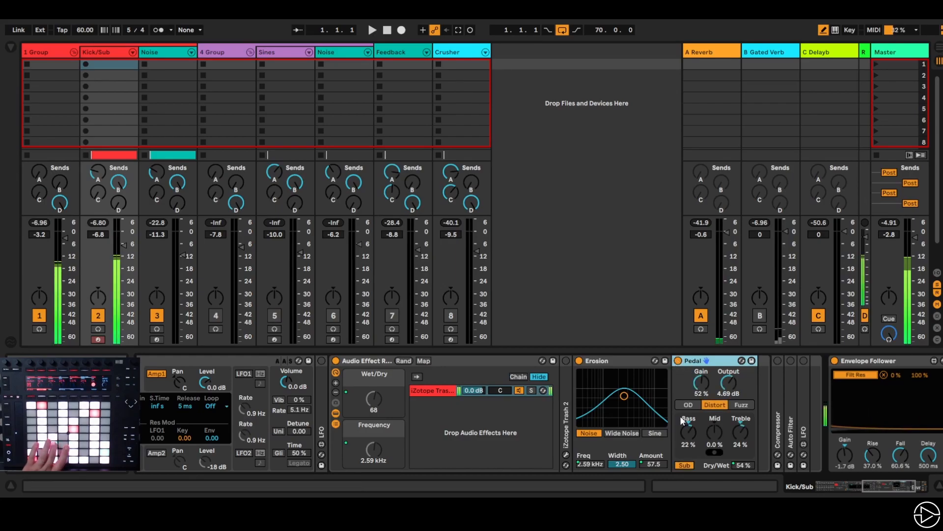
click(579, 362)
click(579, 361)
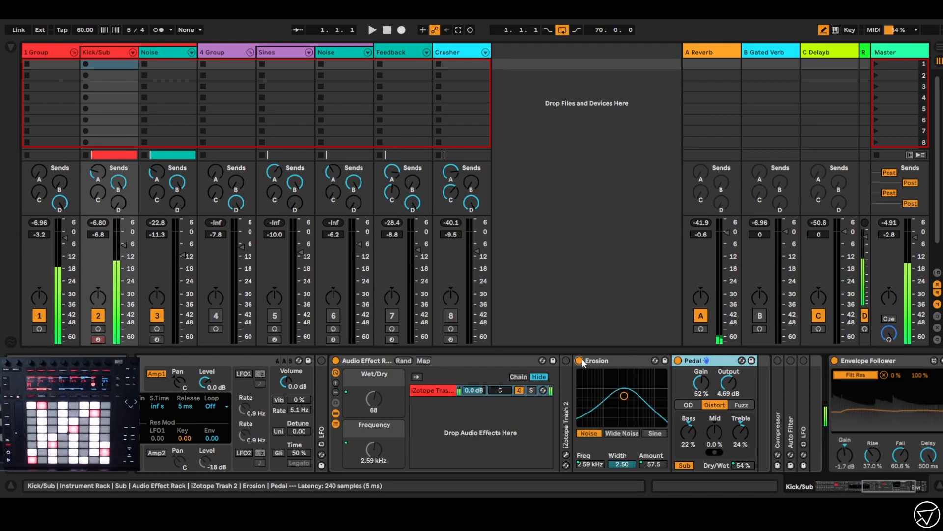
- Turn off Erosion and Pedal, and open the iZotope Trash 2 plug-in window with its Preset Manager closed
click(579, 361)
key(0)
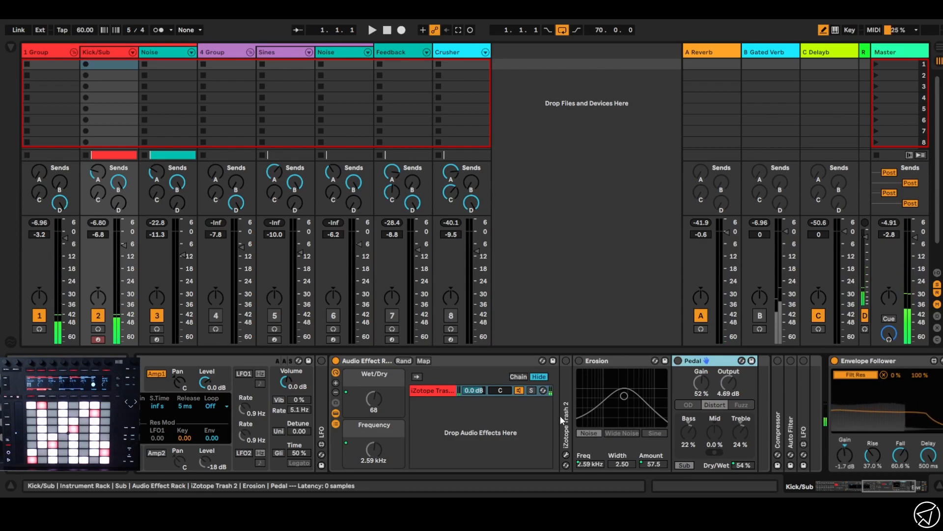
double_click(565, 384)
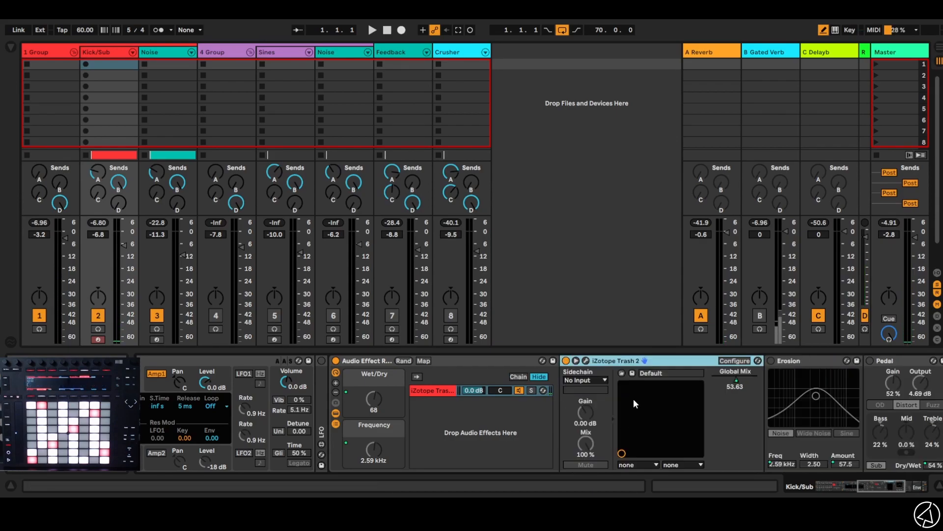
click(735, 360)
drag(328, 40, 535, 60)
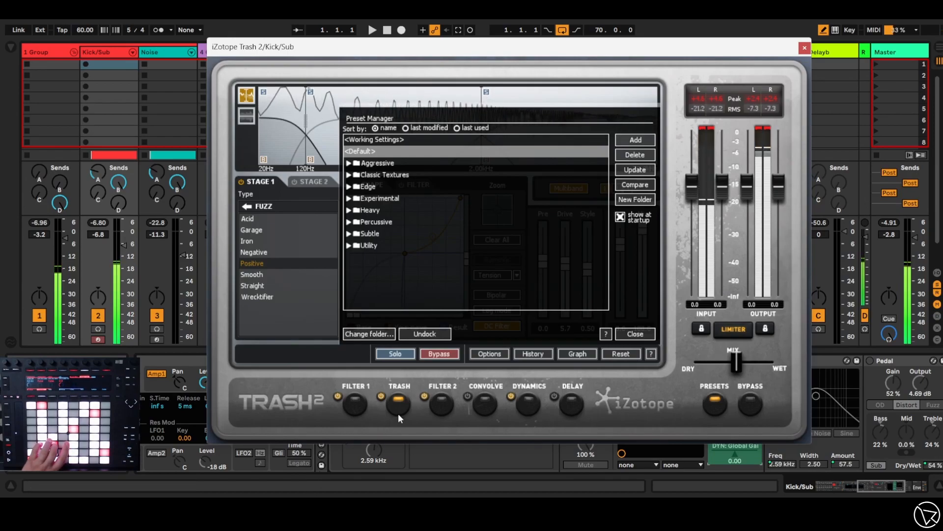
click(635, 334)
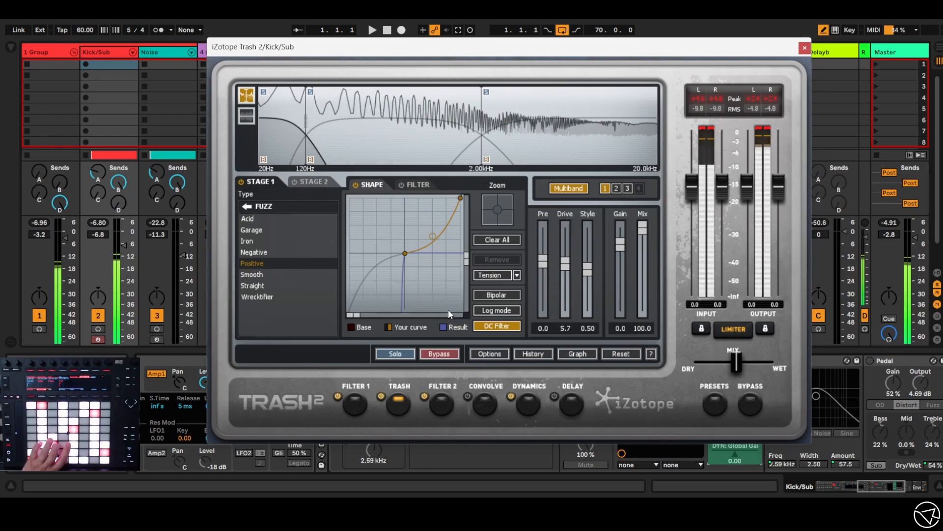
- Bypass the Filter 1, Filter 2 and Dynamics modules in Trash 2 to hear the Trash module alone
click(338, 397)
click(425, 396)
click(511, 396)
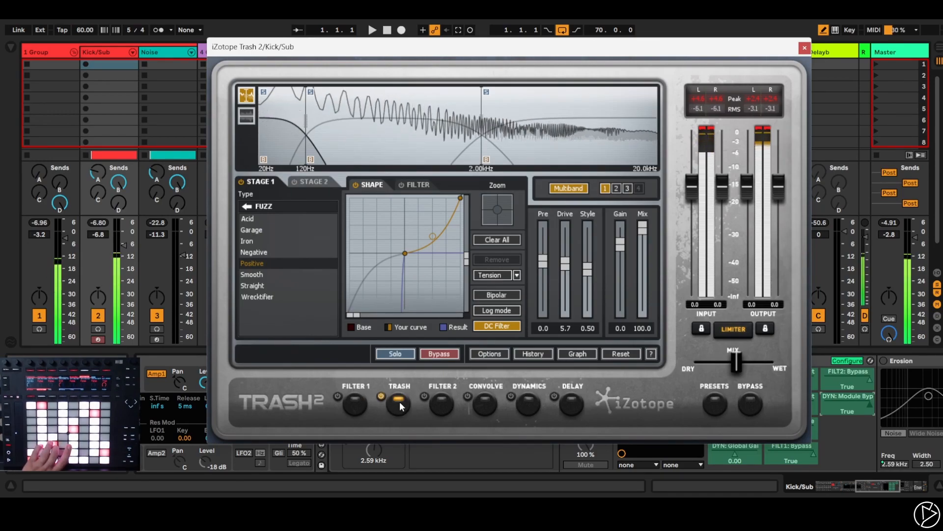
- Turn Filter 1 and Filter 2 back on in Trash 2 and examine both filter curves
click(338, 397)
click(425, 396)
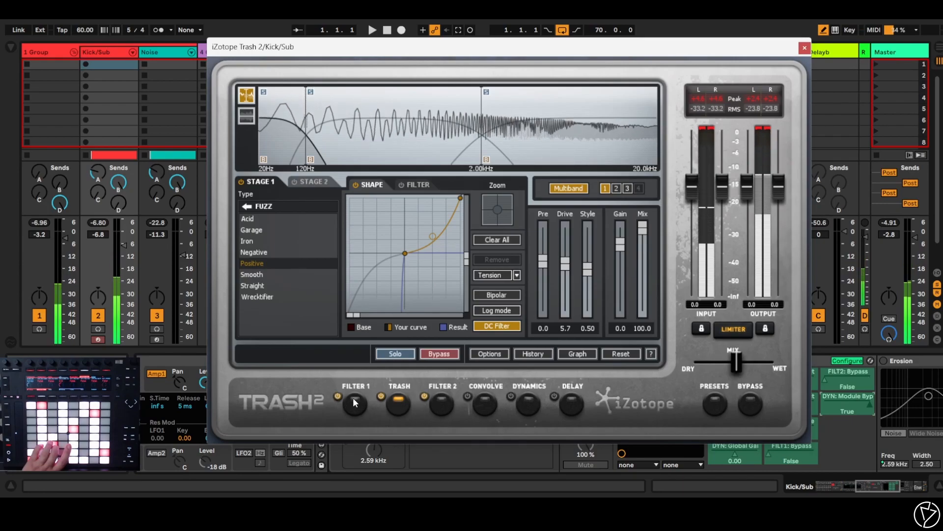
click(355, 404)
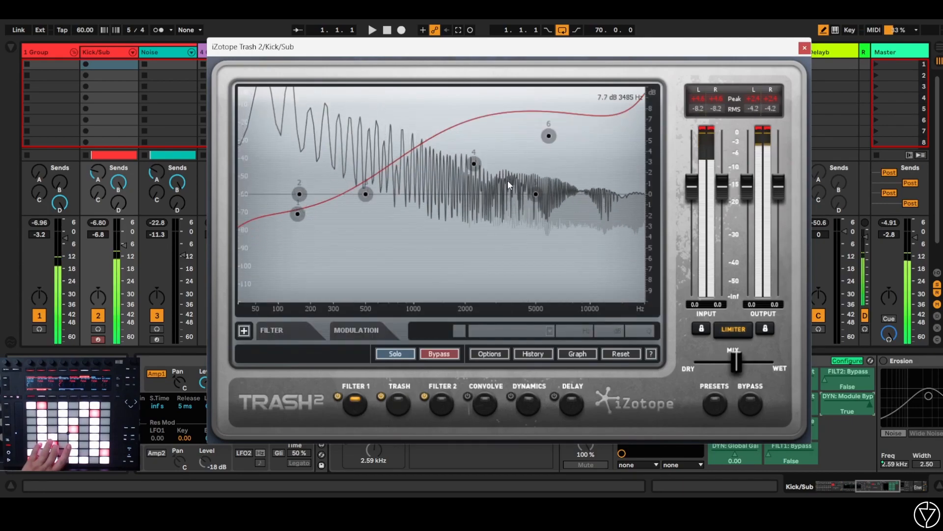
click(441, 404)
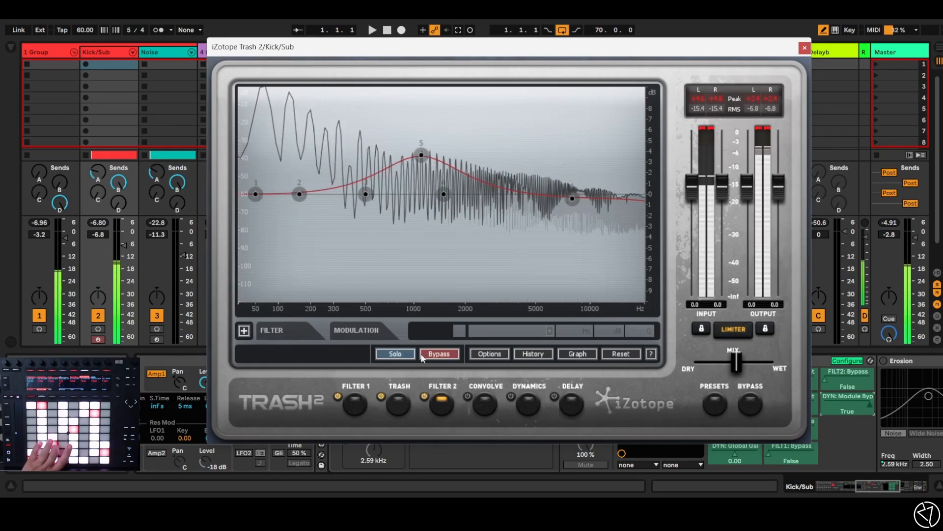
- Turn the Dynamics module back on, examine its compressor and gate settings, and close the Trash 2 window
click(511, 396)
click(524, 404)
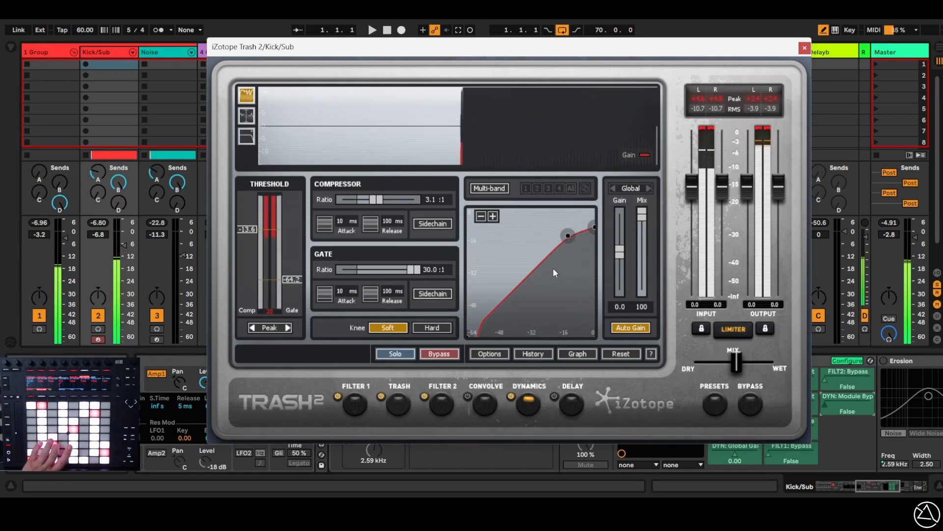
click(805, 48)
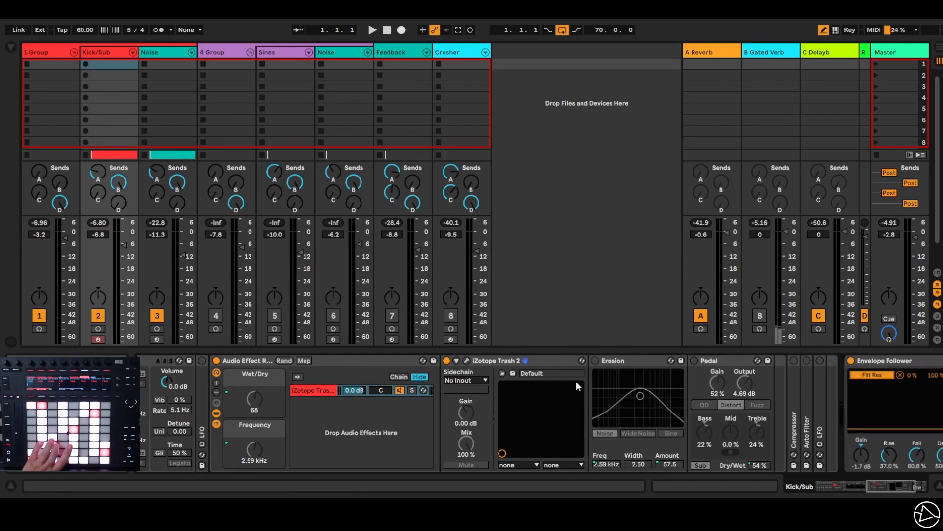
- Turn Erosion and Pedal back on, and show the unfolded Auto Filter in the Sub chain
click(695, 361)
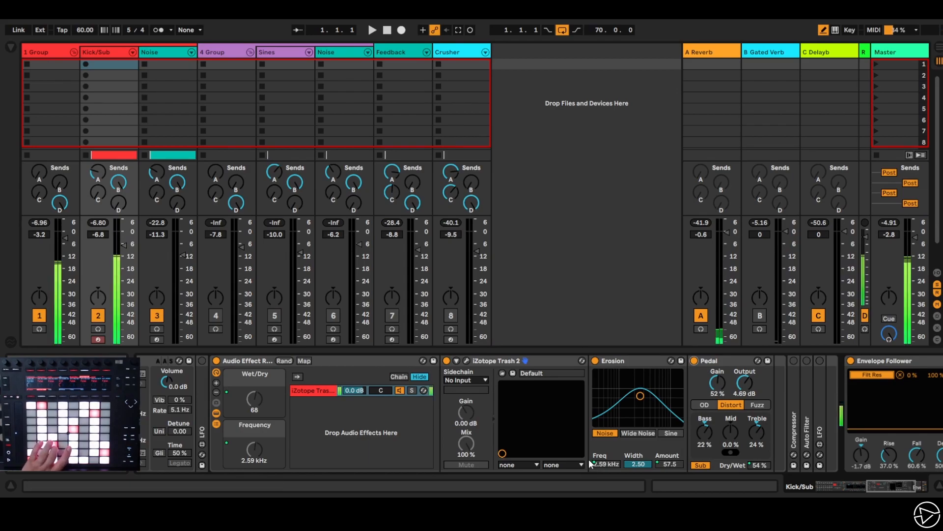
drag(893, 493, 900, 492)
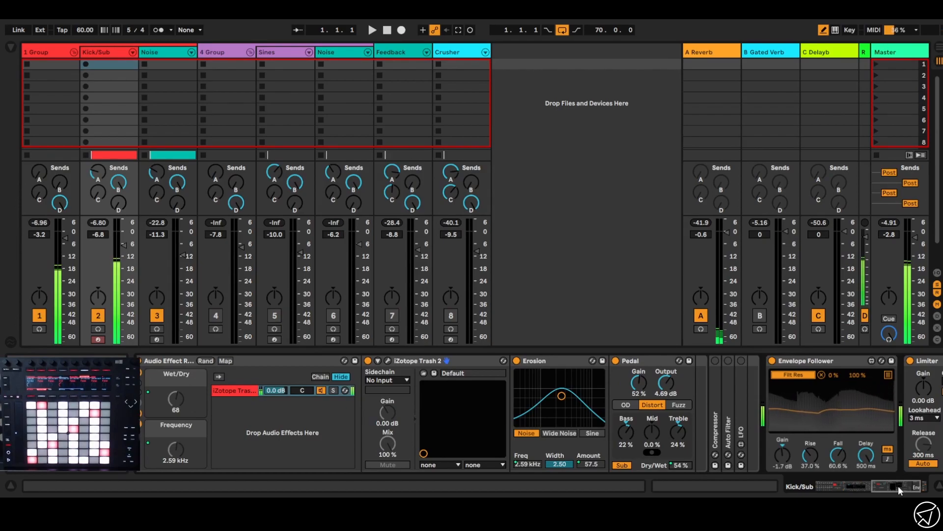
drag(899, 487, 868, 488)
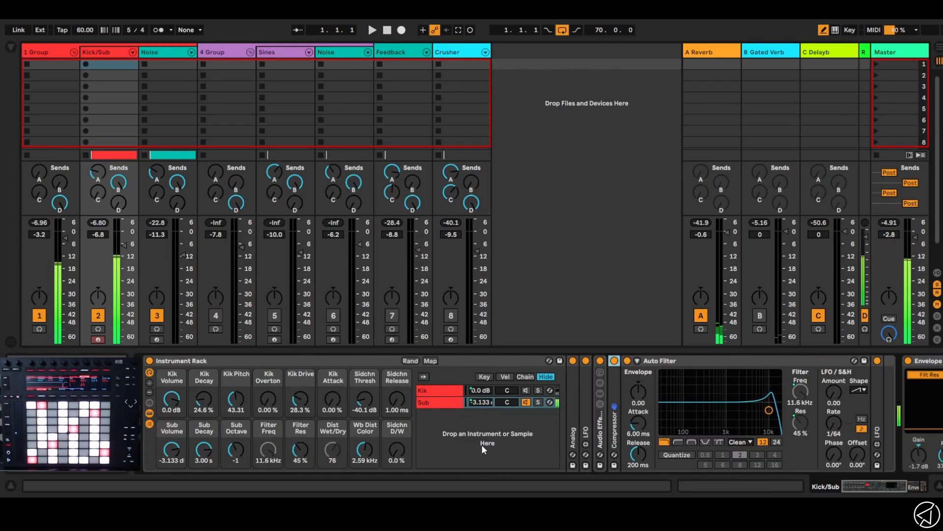
- Mute the Sub chain and reactivate the Kik chain in the Instrument Rack
click(526, 402)
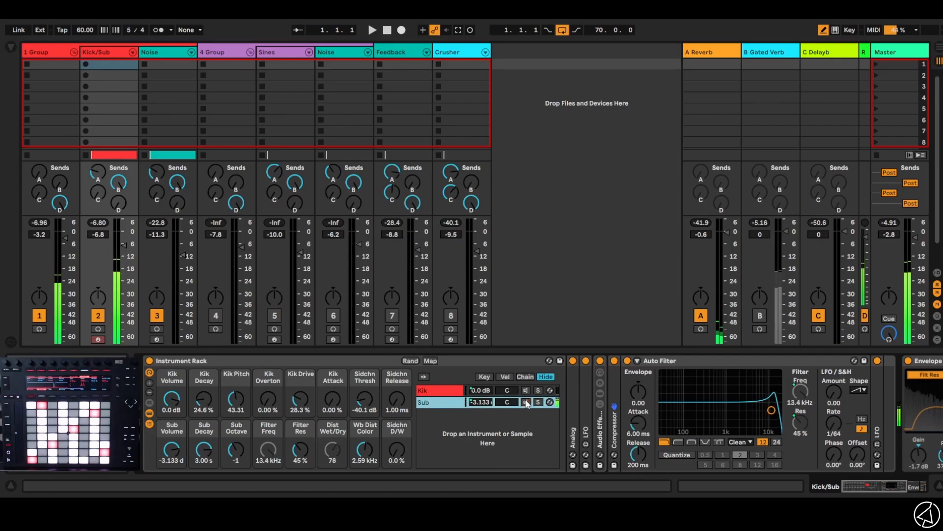
click(527, 391)
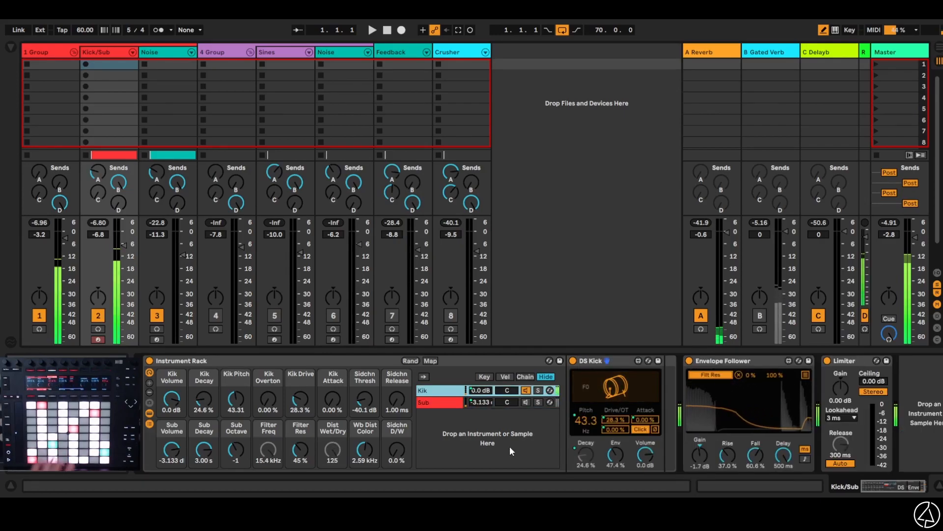
- Reactivate the Sub chain, unfold its LFO and Audio Effect Rack, and examine the Trash 2, Erosion and Pedal devices
click(526, 401)
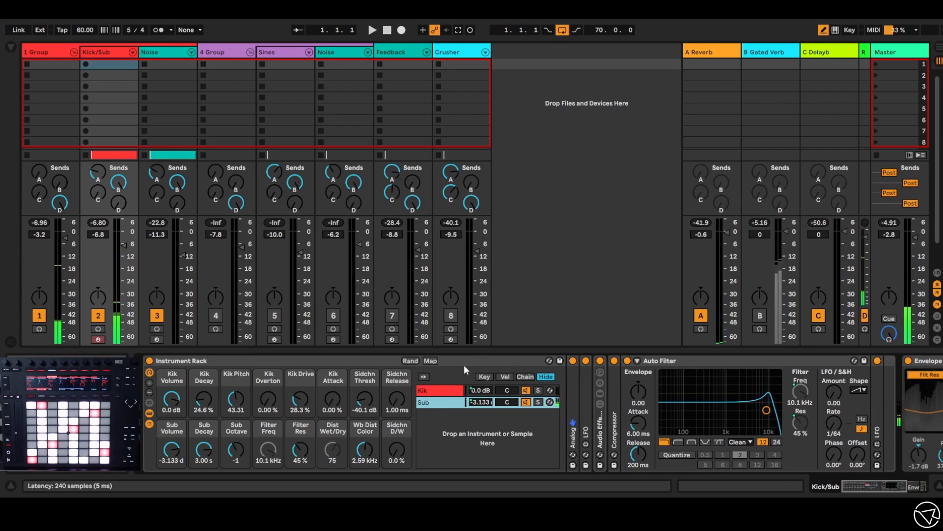
double_click(585, 400)
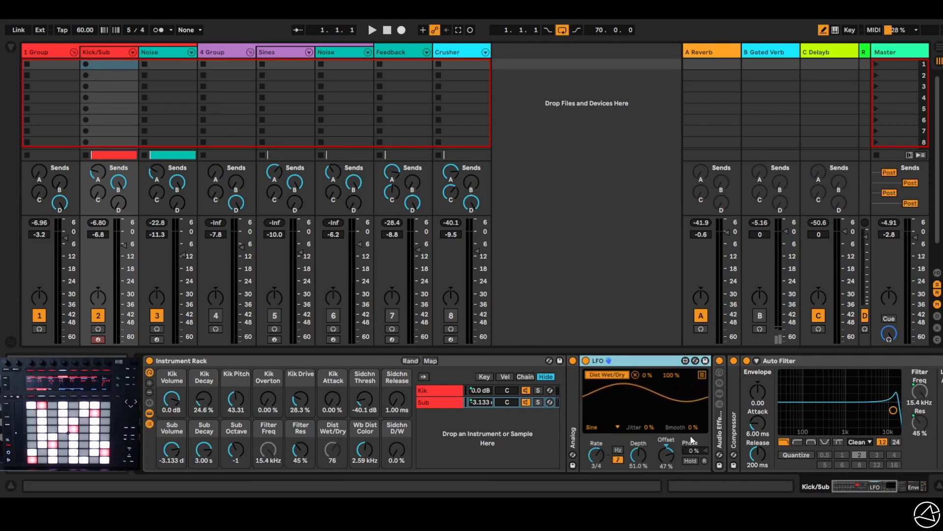
double_click(719, 427)
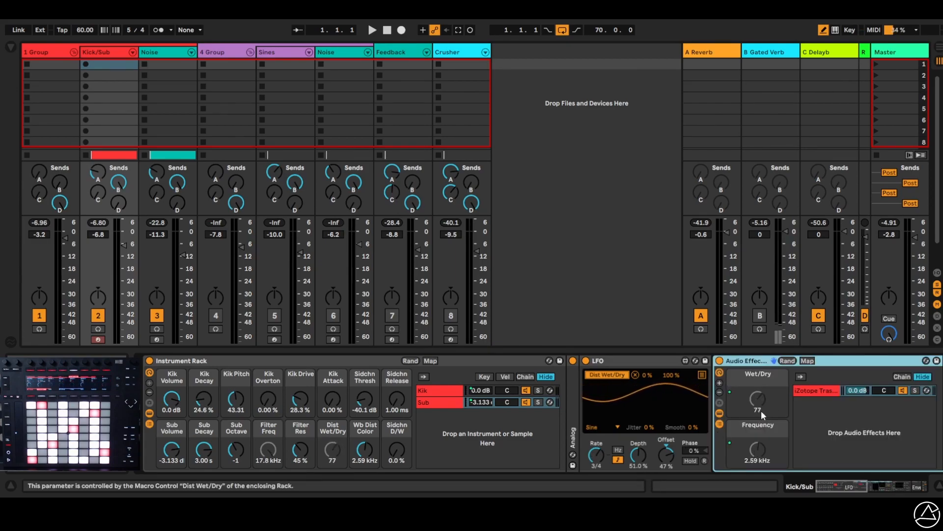
click(849, 483)
drag(849, 482, 870, 484)
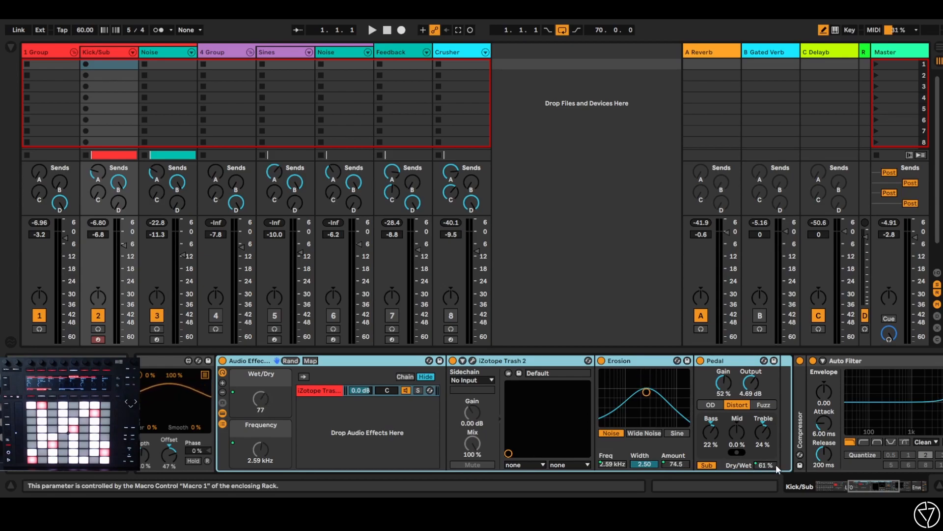
drag(885, 488, 852, 489)
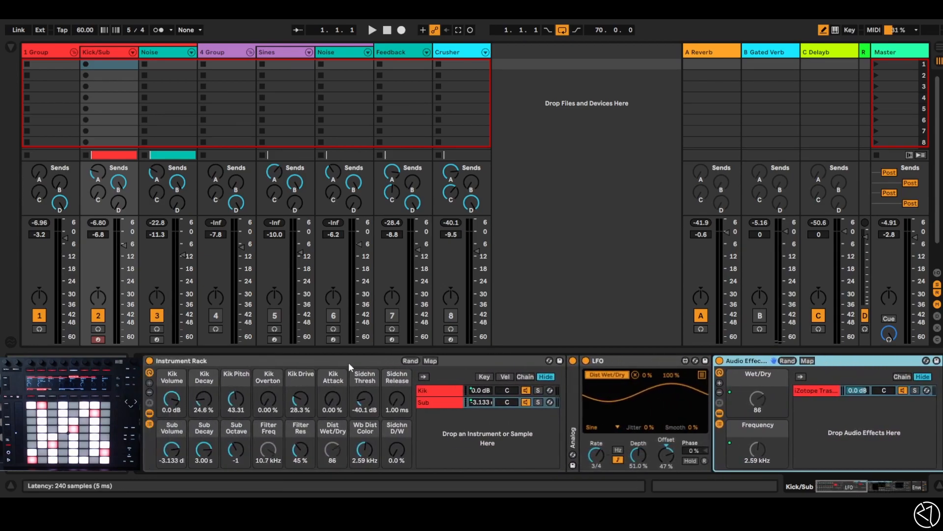
- Mute the Sub chain and audition the Kik chain with Kik Decay at 65.6 % and Kik Pitch at 59.38
click(443, 391)
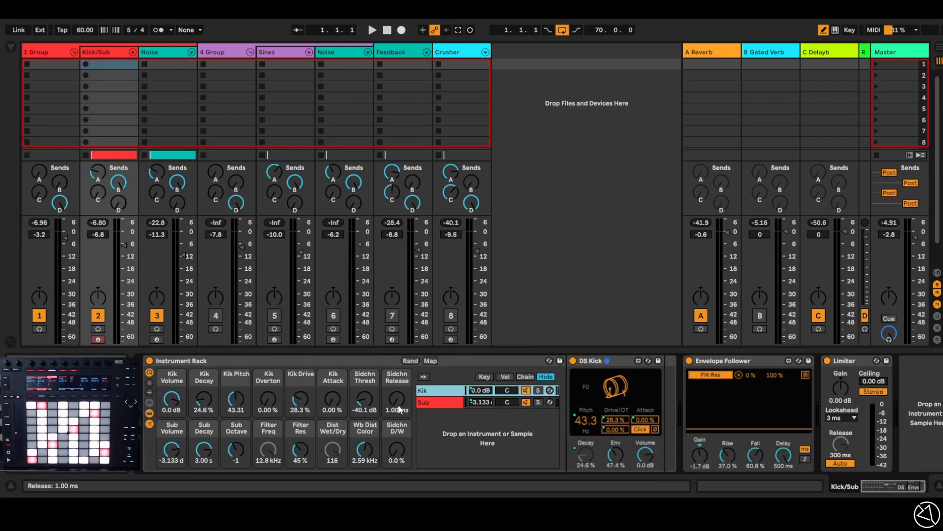
key(Down)
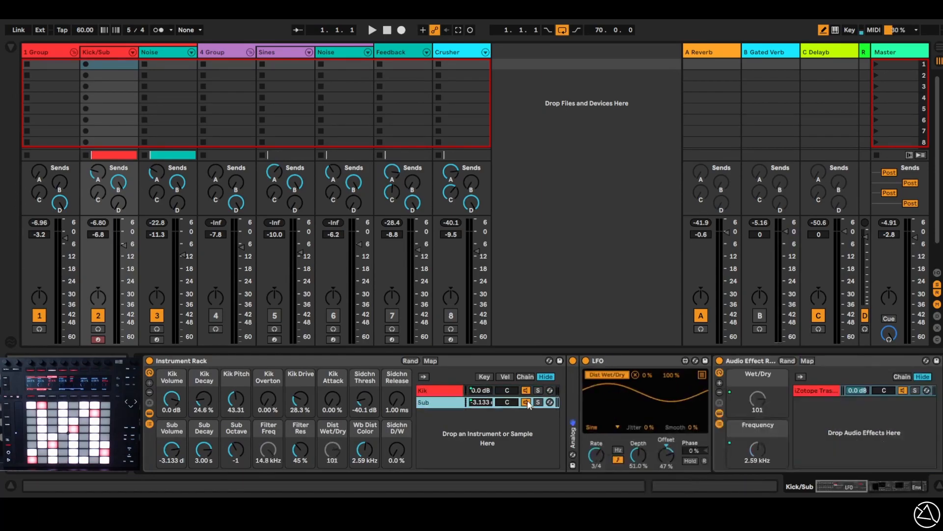
click(441, 392)
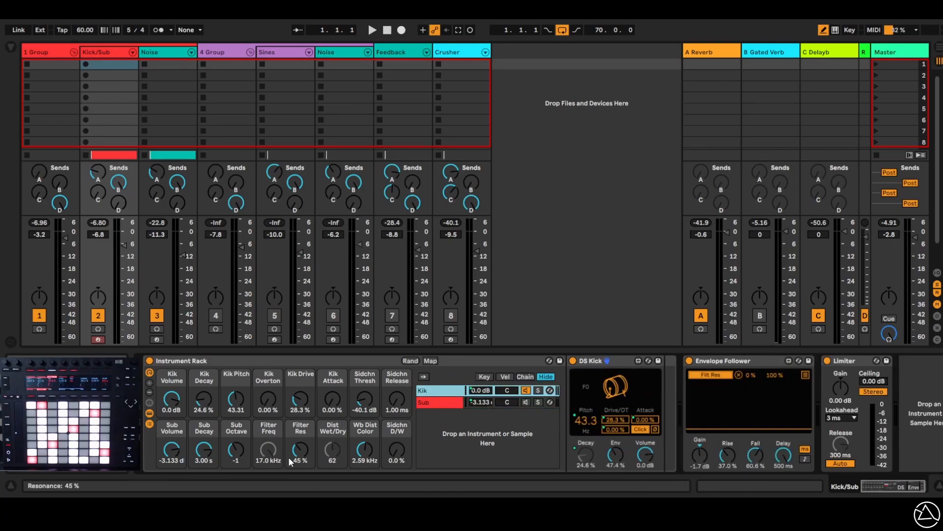
drag(201, 402, 200, 356)
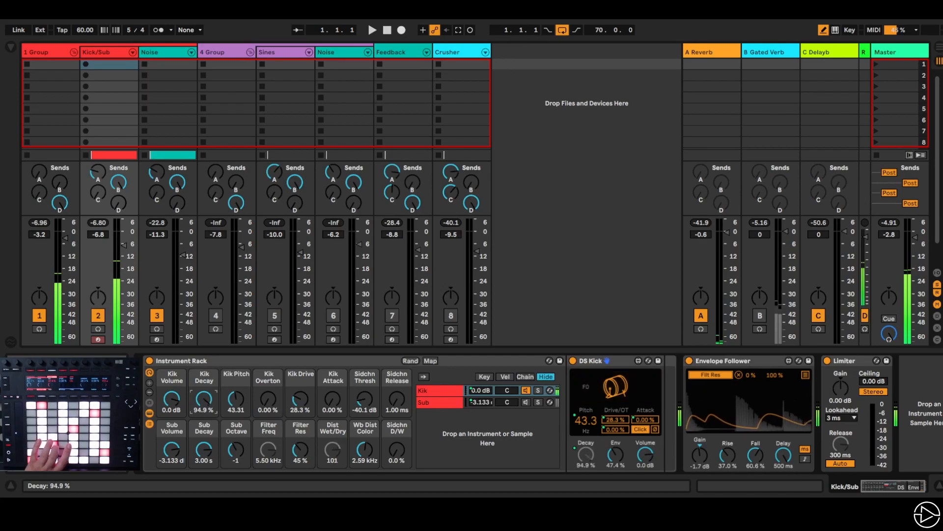
drag(204, 397, 237, 431)
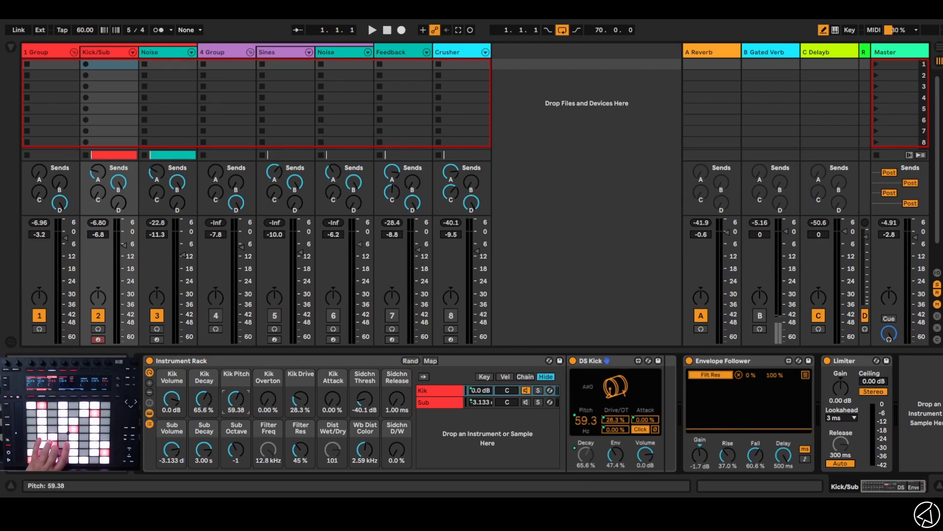
- Audition the kick with Kik Overton at 65.4 % and Kik Drive at 14.2 %, and try the Kik Attack macro
drag(270, 405, 270, 364)
drag(269, 405, 302, 444)
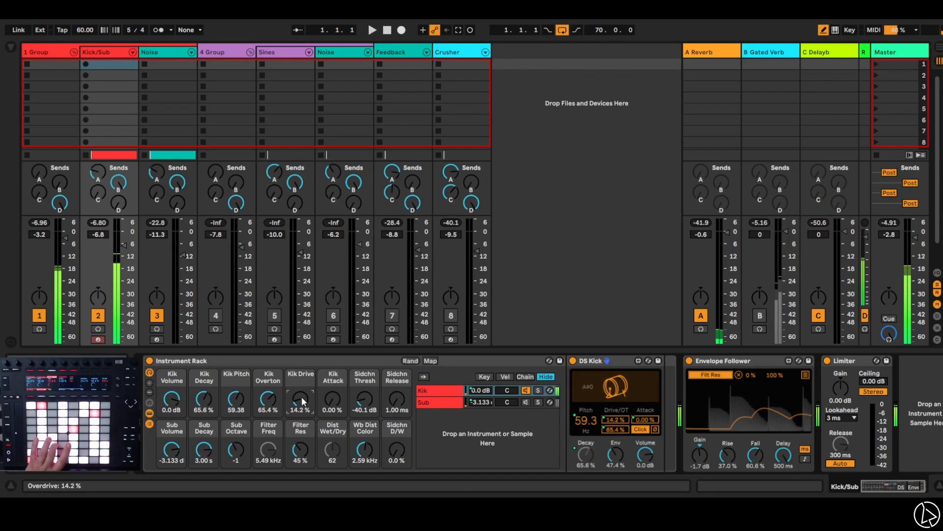
drag(302, 396, 335, 403)
click(333, 399)
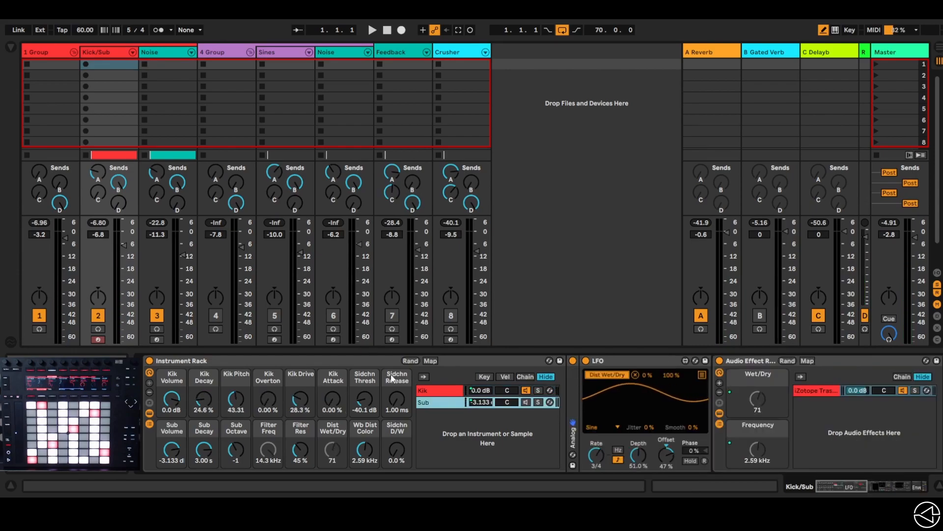
- Show the Sub chain's Analog, isolate the sub by muting the Kik chain, and shorten Sub Decay to 106 ms
double_click(574, 382)
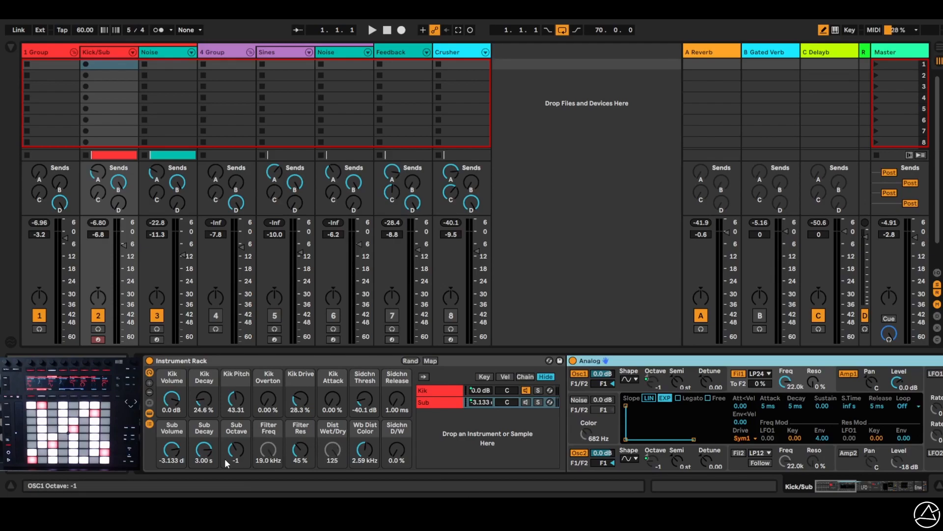
click(526, 390)
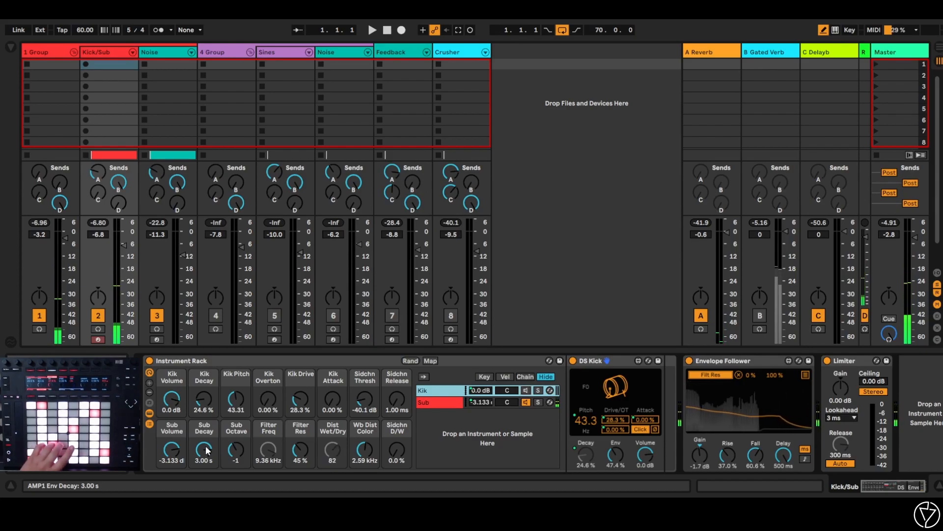
mouse_move(206, 445)
mouse_down()
mouse_move(205, 462)
mouse_move(206, 450)
mouse_up()
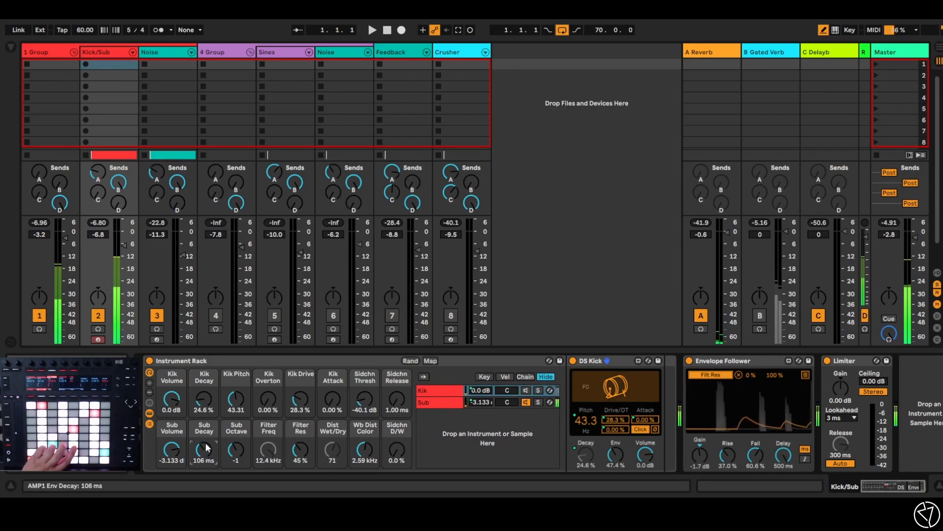
- Audition the sub with Sub Decay at 1.79 s and Wb Dist Color at 13.9 kHz, varying Sub Octave and raising Sidchn D/W
mouse_move(365, 448)
mouse_down()
mouse_move(365, 467)
mouse_move(366, 445)
mouse_up()
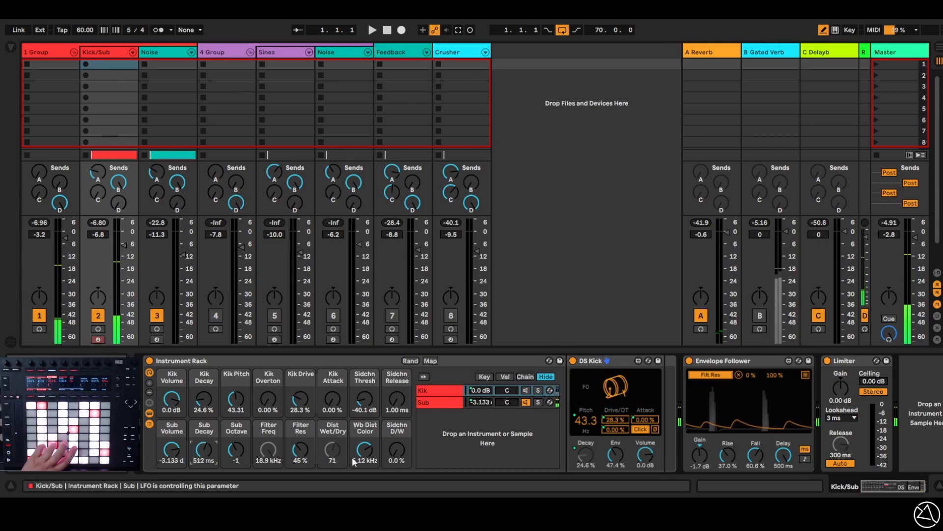
mouse_move(366, 449)
mouse_down()
mouse_move(366, 459)
mouse_move(367, 432)
mouse_up()
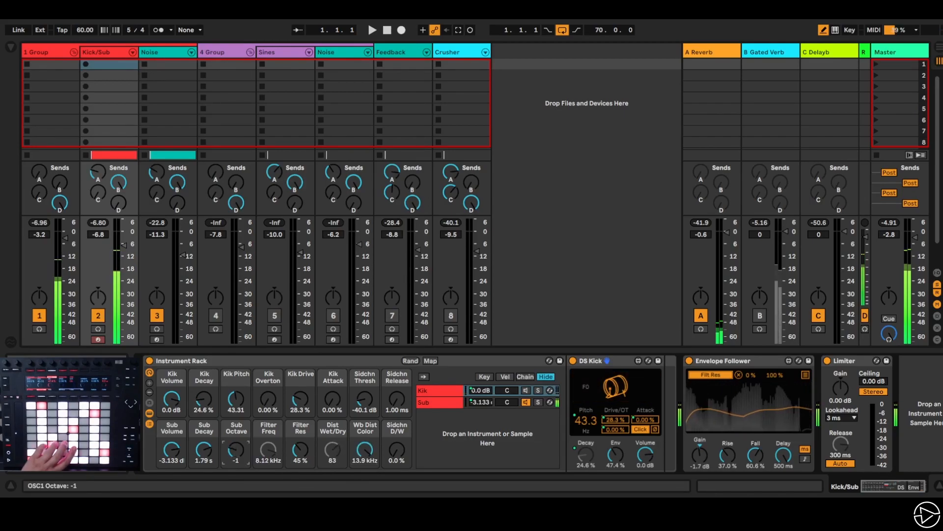
drag(236, 449, 241, 478)
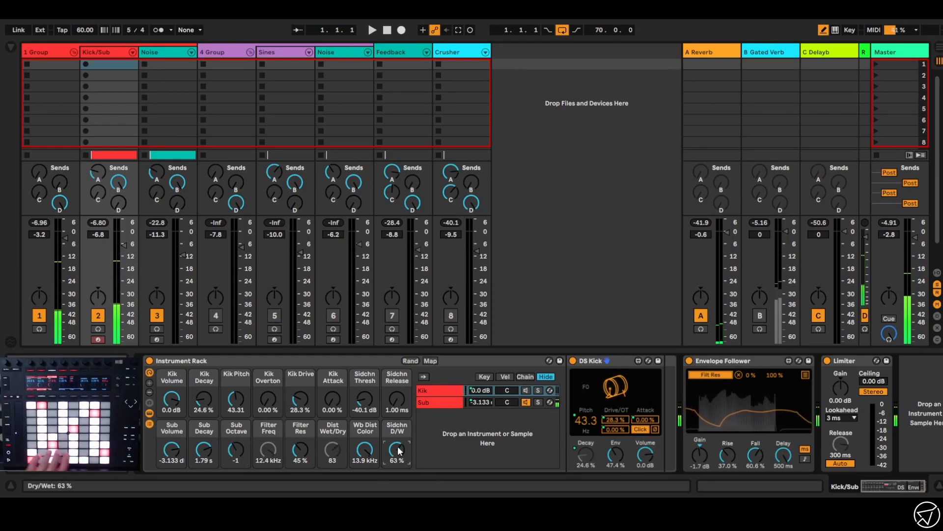
- Reactivate the Kik chain and return Sidchn D/W to 0 %, Sub Decay to 3.00 s and Wb Dist Color to 2.59 kHz
click(526, 390)
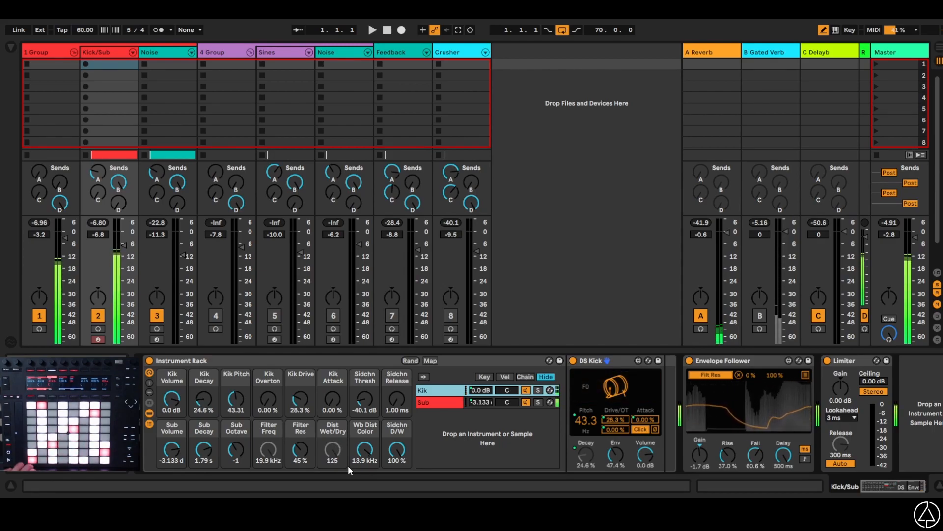
drag(398, 447, 398, 472)
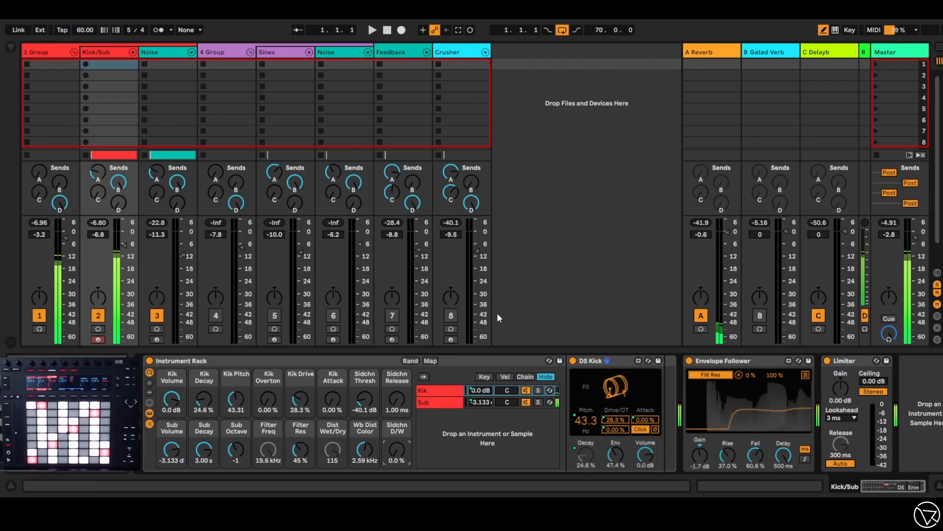
- Select the Noise track beside Kick/Sub, turn off the Gate in its Instrument Rack, and show the Analog device
click(105, 53)
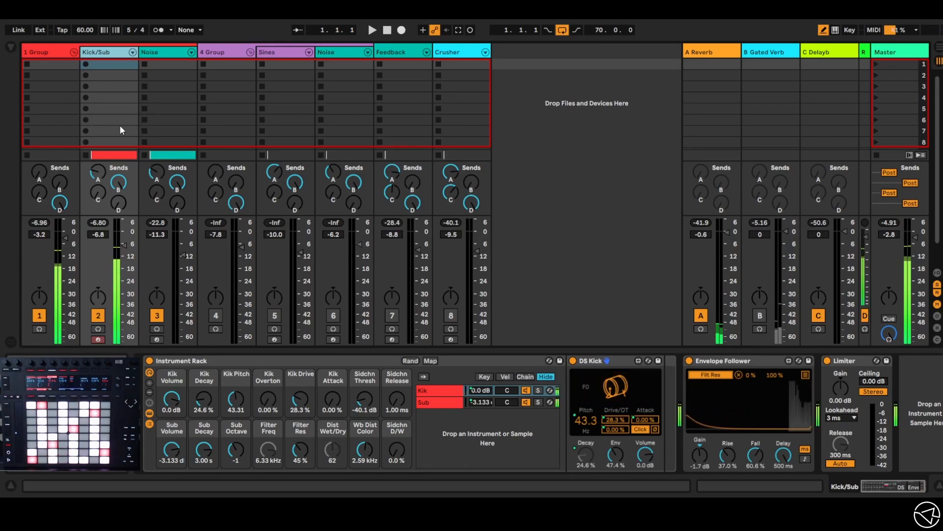
click(174, 51)
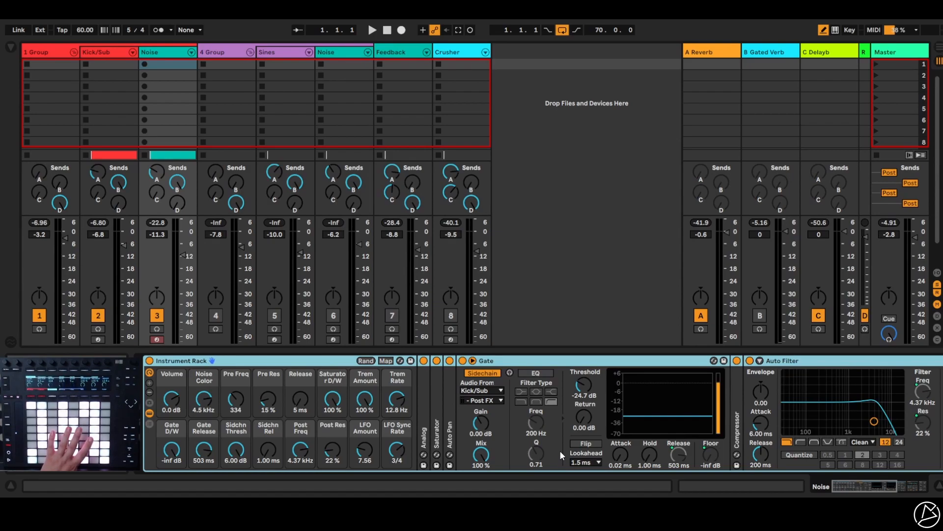
click(463, 361)
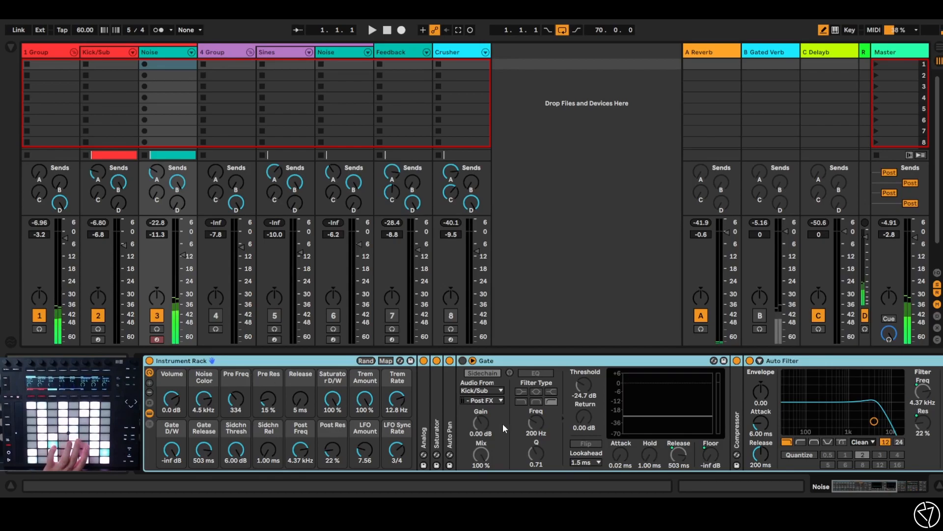
double_click(423, 394)
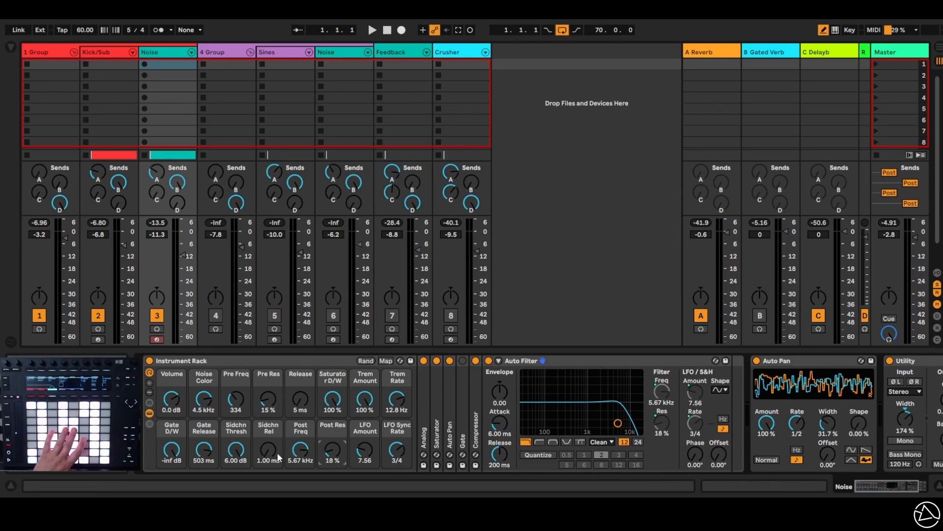
- Set Pre Freq to 1.1k and Pre Res to 69 % on the noise, and compare Saturator D/W at 13.4 % and 100 %
drag(237, 403, 236, 376)
drag(333, 399, 332, 429)
double_click(437, 435)
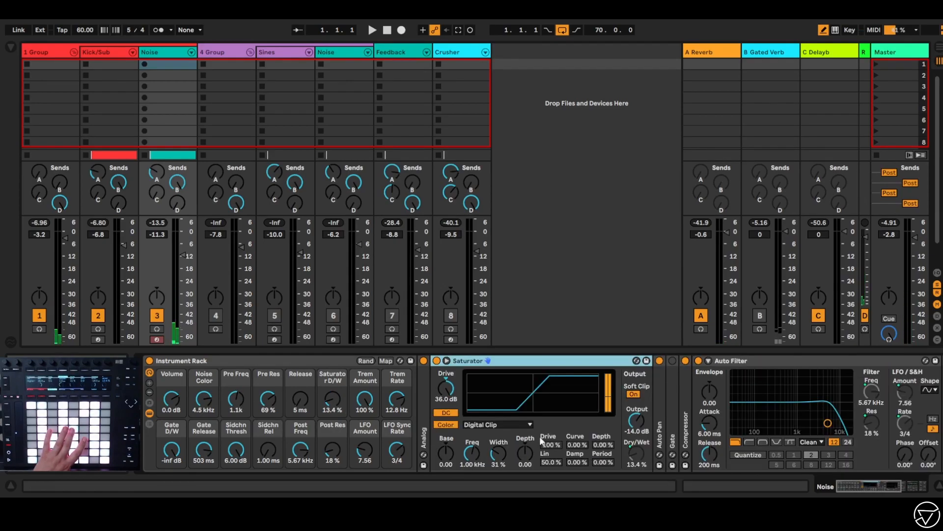
drag(335, 403, 335, 373)
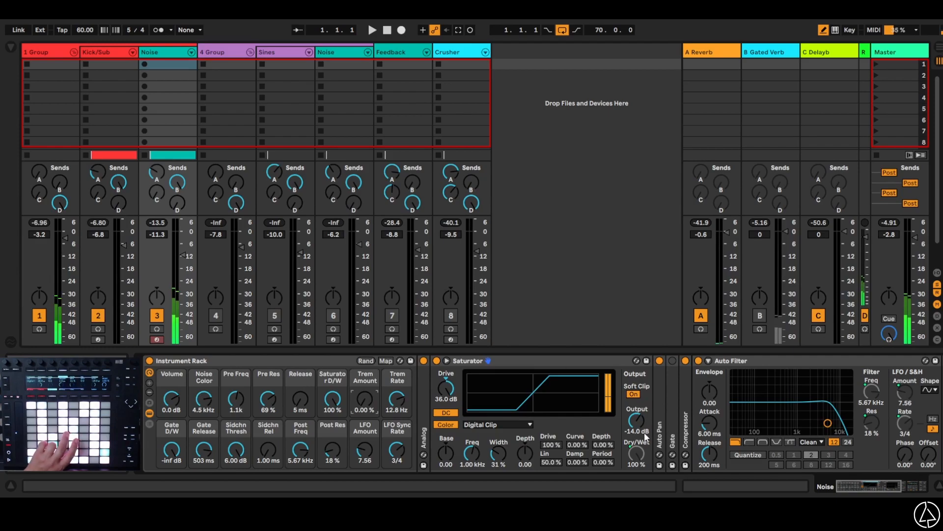
- Unfold Auto Pan in the Noise rack and compare Trem Amount at 100 % and 0 %
double_click(660, 421)
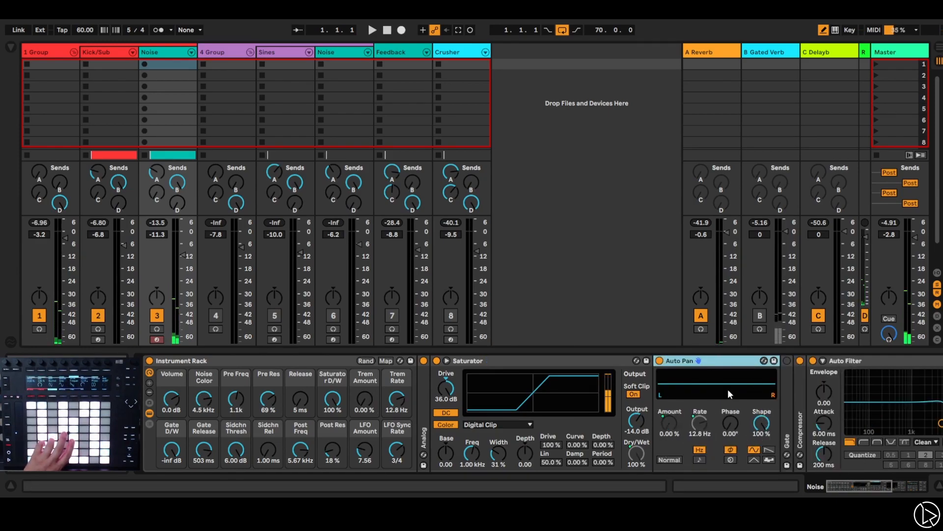
drag(364, 399, 365, 344)
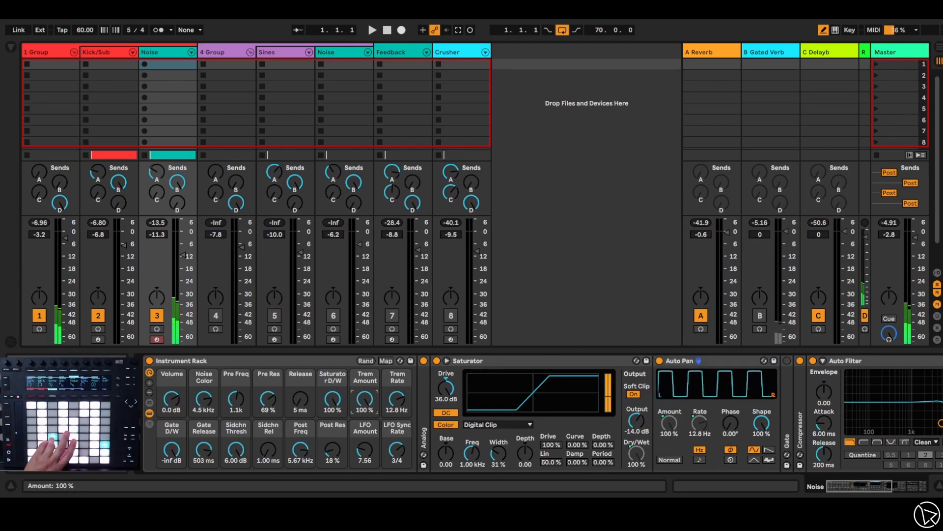
drag(366, 405, 365, 464)
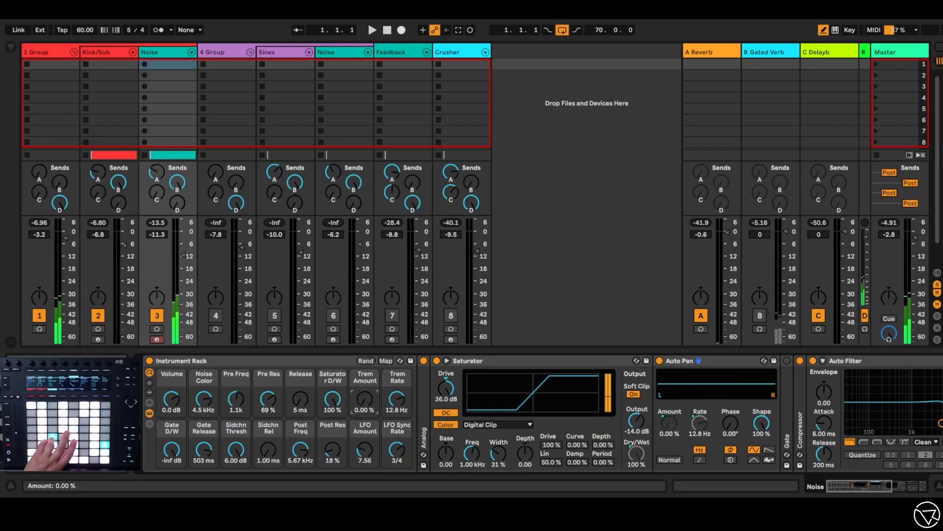
- Set Trem Amount to 100 %, audition Trem Rate at 71.1 Hz, and return Trem Rate to 12.8 Hz
drag(397, 398, 397, 373)
drag(363, 406, 364, 347)
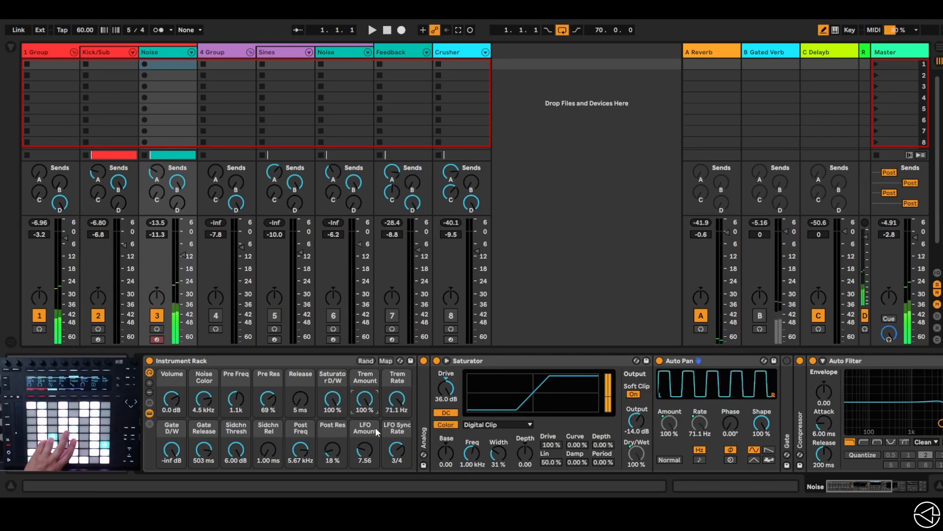
drag(397, 398, 397, 442)
mouse_move(397, 398)
mouse_down()
mouse_move(397, 381)
mouse_move(397, 391)
mouse_up()
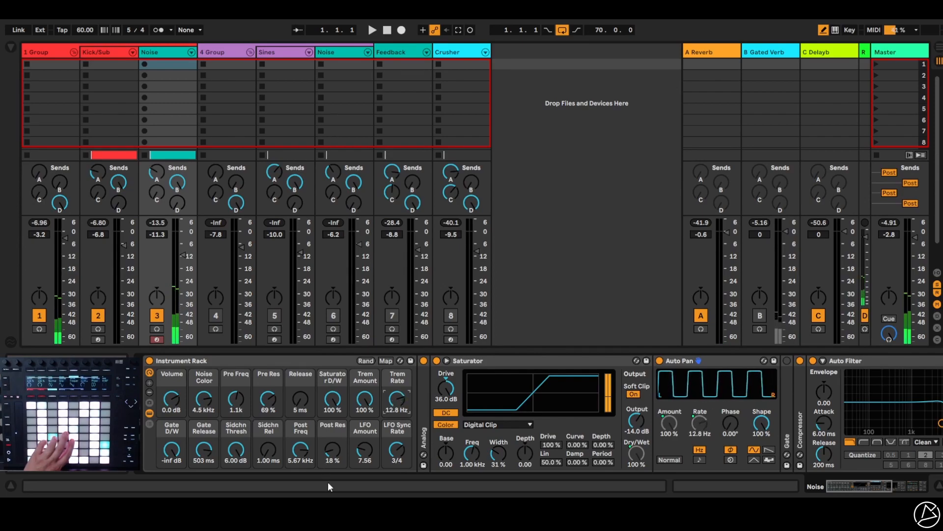
- Unfold the sidechained Compressor in the Noise rack and examine the remaining devices in the chain
double_click(801, 387)
drag(858, 488, 877, 485)
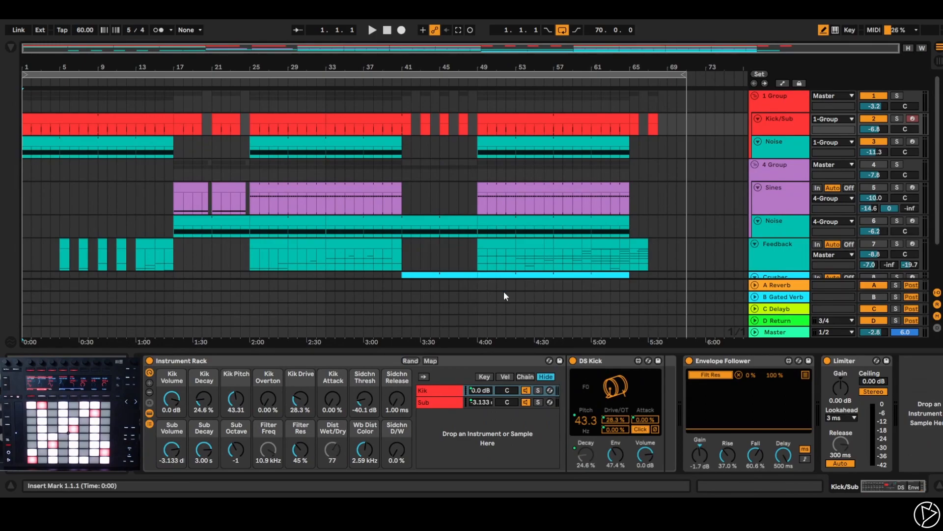
- In the Arrangement, solo the 1 Group track, start playback, and show the Noise track's devices
click(896, 120)
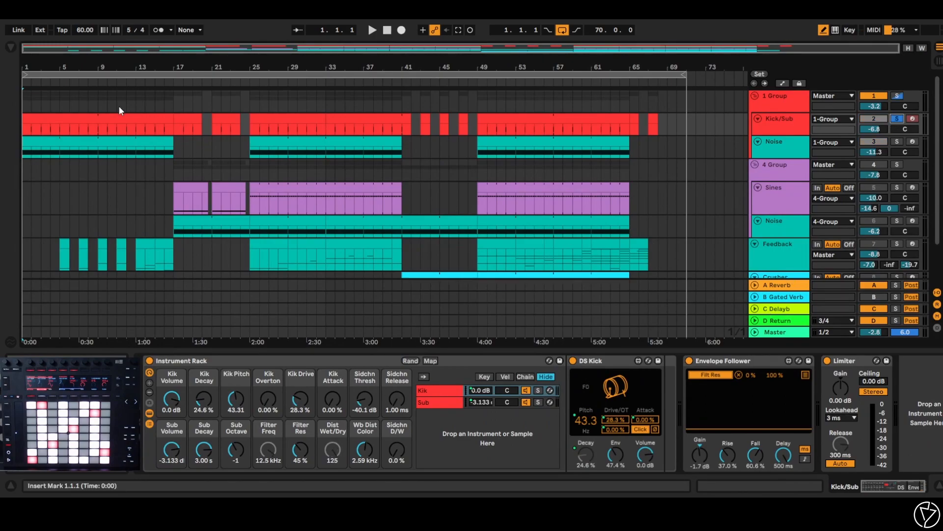
click(896, 96)
key(space)
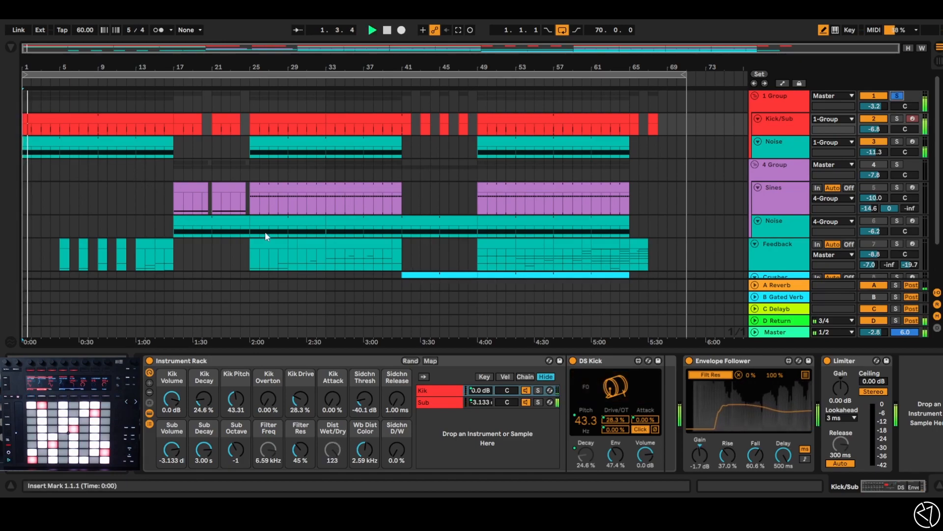
click(803, 153)
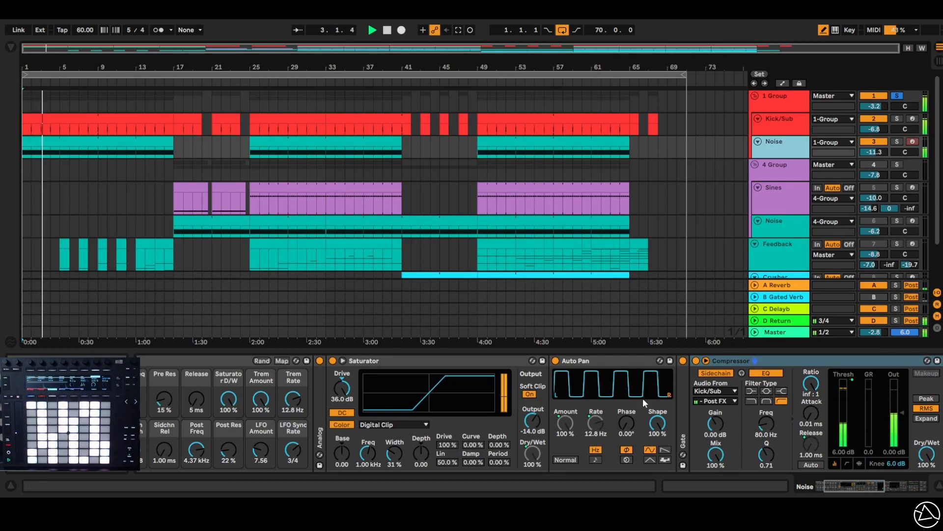
- Stop playback and activate the B Gated Verb return track in the Session View mixer
mouse_move(846, 482)
mouse_down()
mouse_move(896, 481)
mouse_move(845, 488)
mouse_up()
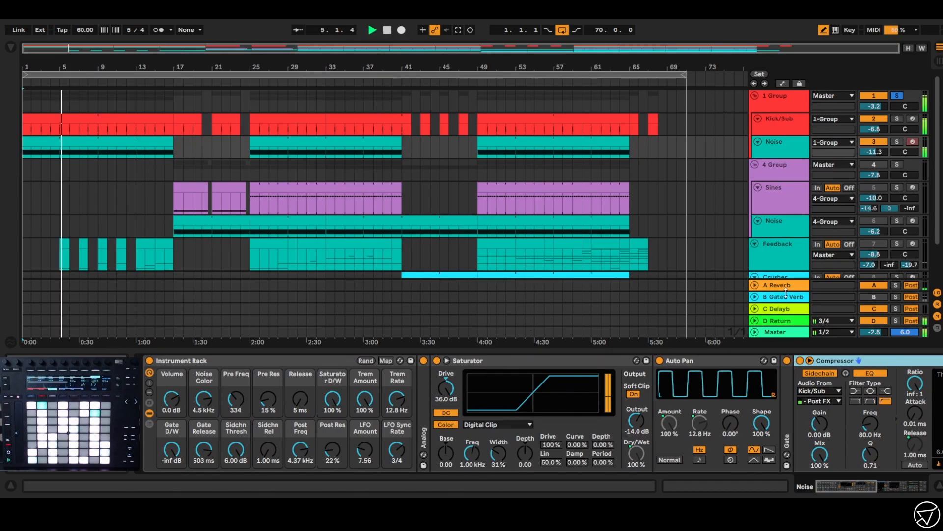
click(386, 31)
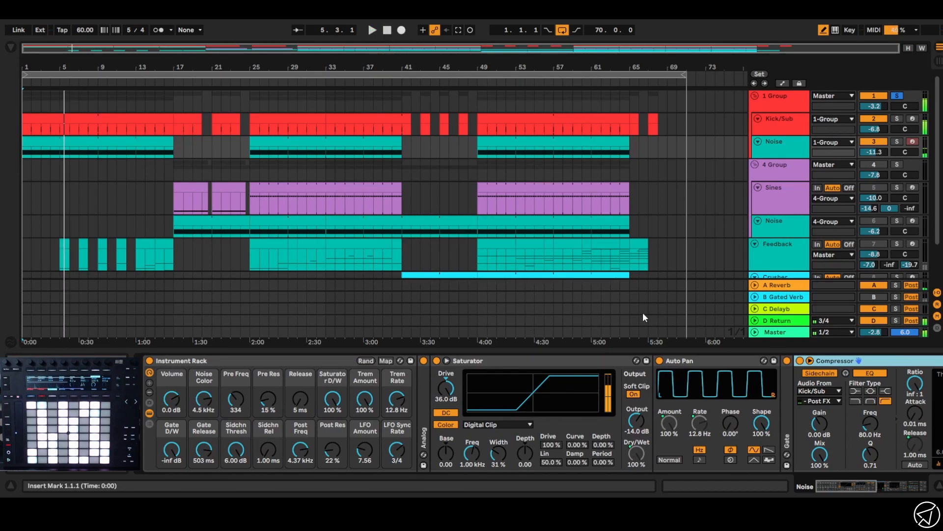
key(Tab)
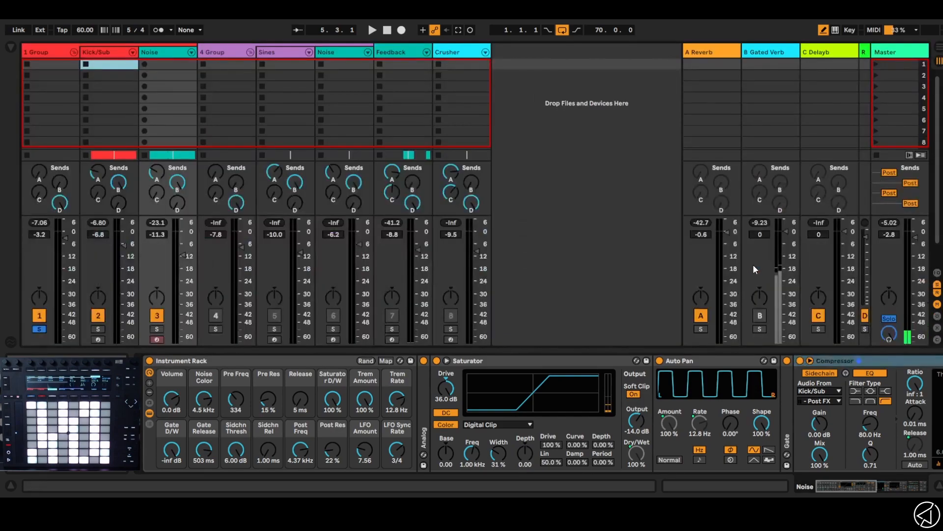
click(760, 315)
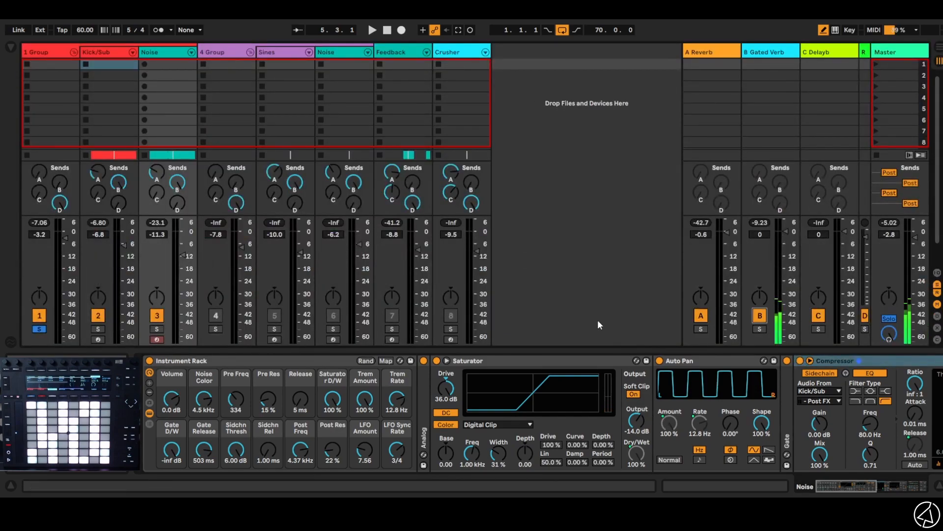
- Show the B Gated Verb return's devices, unfold Delay and the Cathedral Huge reverb, and view its Reverb page
click(763, 52)
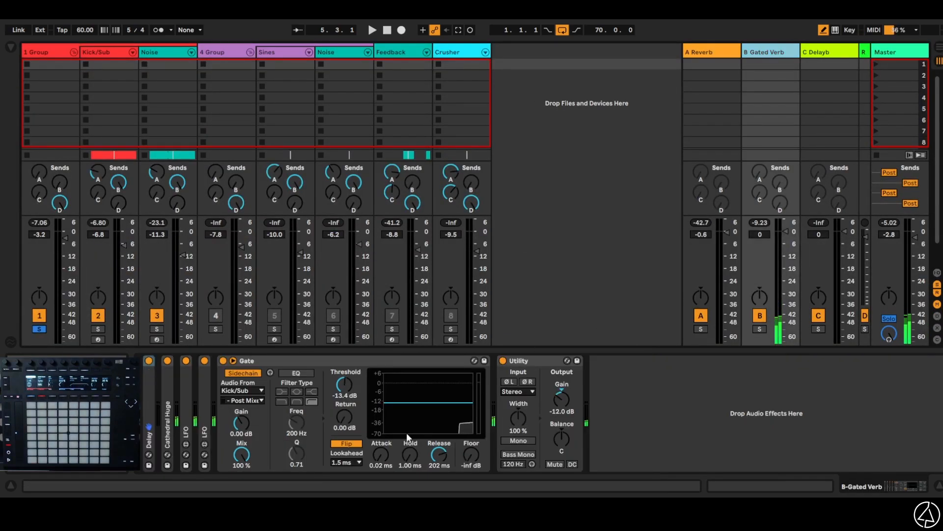
double_click(150, 442)
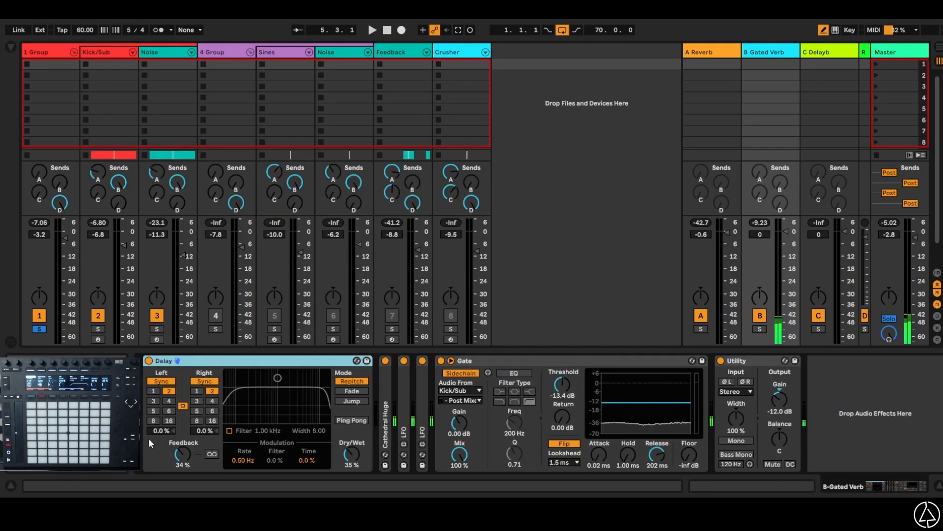
double_click(382, 390)
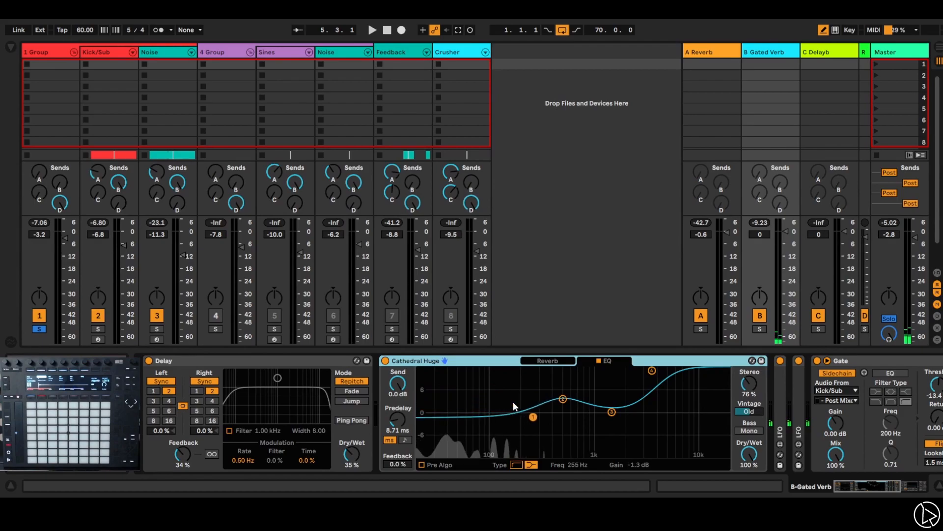
click(548, 362)
- Unfold both LFOs after Cathedral Huge and bring up the reverb's EQ page they modulate
drag(871, 484, 887, 486)
double_click(659, 394)
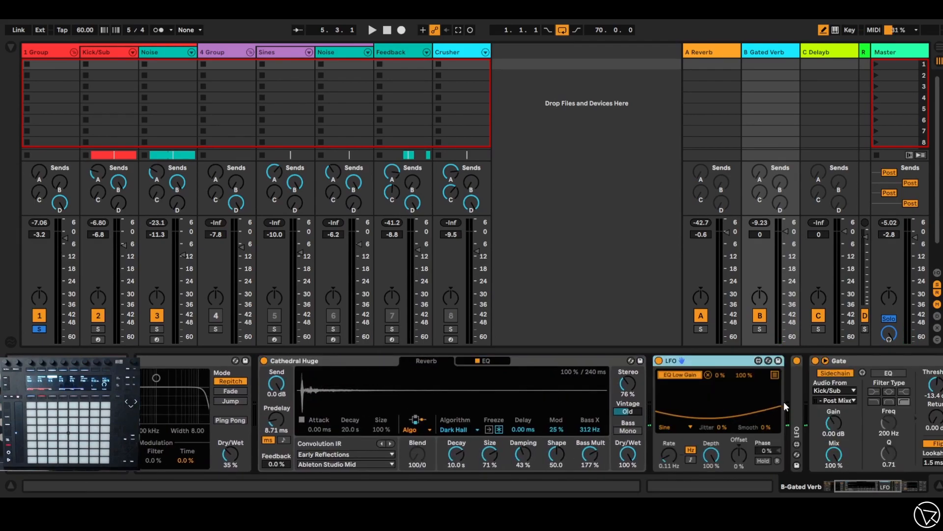
double_click(797, 395)
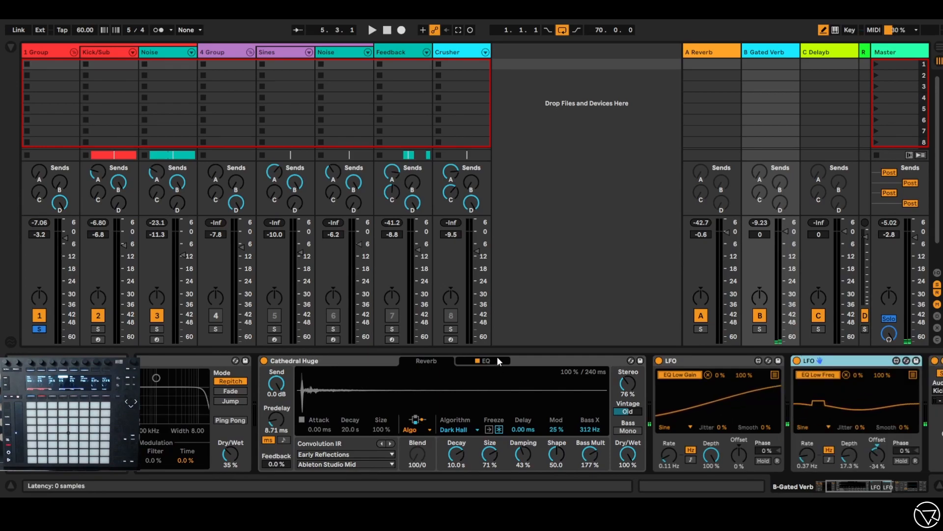
click(484, 361)
- Select the sidechained Gate on B Gated Verb, play the set with the return off and on, and stop playback
drag(870, 486, 903, 486)
click(671, 360)
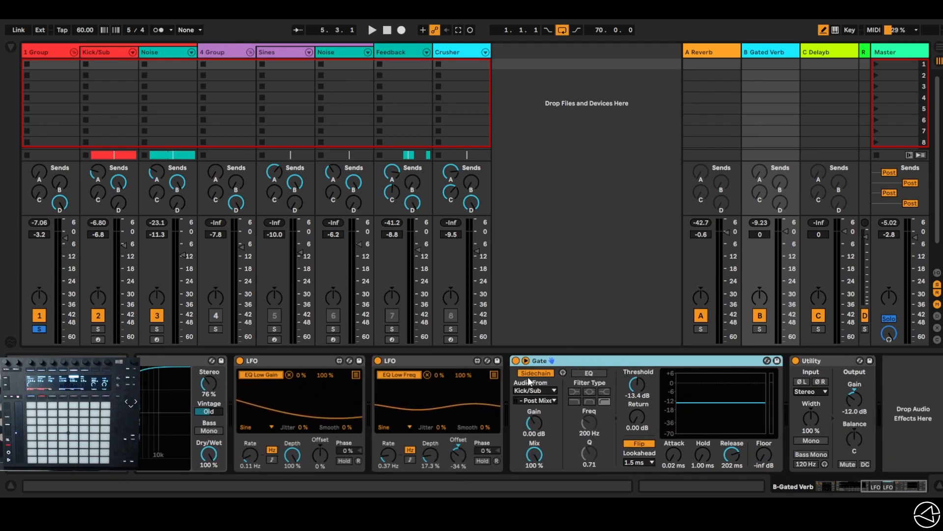
click(372, 30)
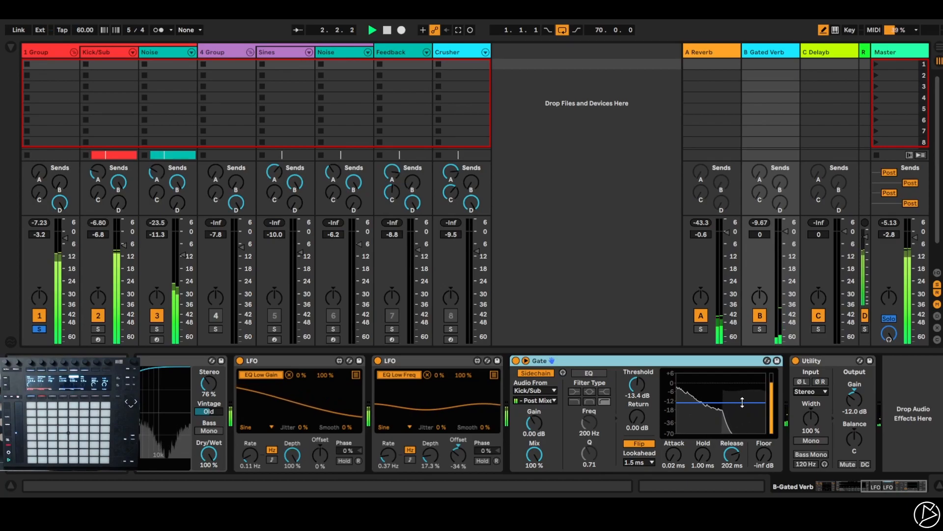
click(759, 317)
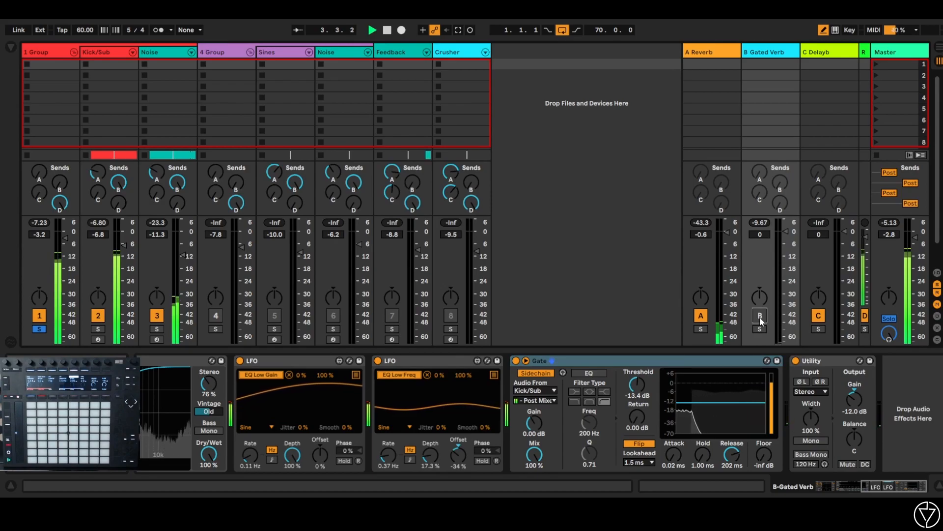
click(760, 317)
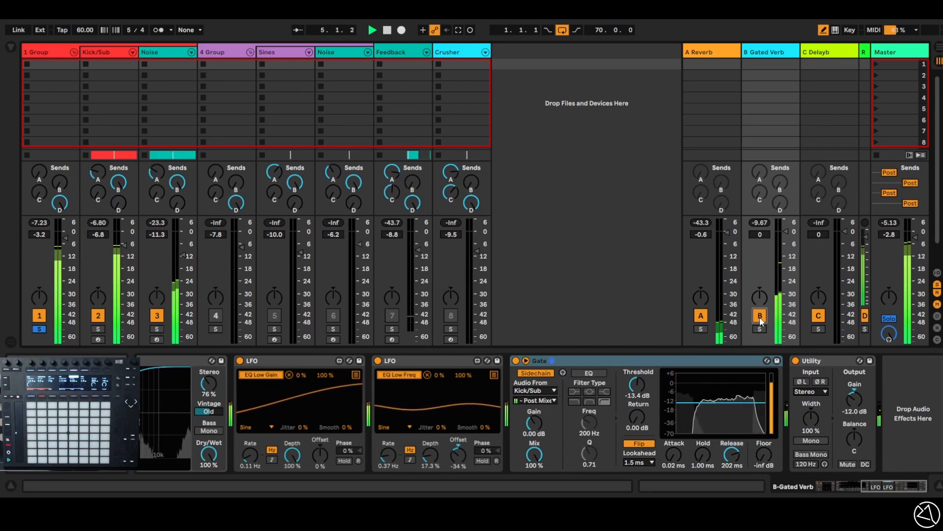
mouse_move(903, 485)
mouse_down()
mouse_move(867, 485)
mouse_move(865, 495)
mouse_move(911, 497)
mouse_up()
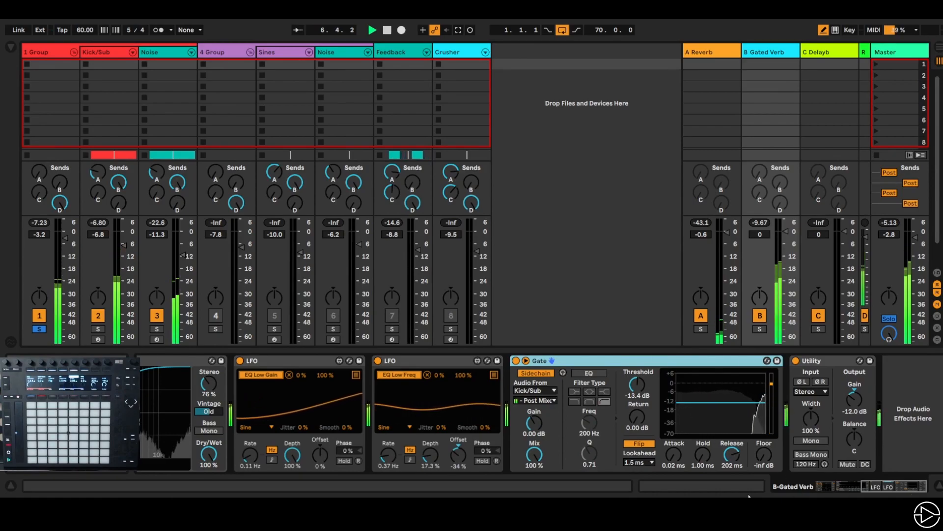
click(387, 30)
- Review the start of the Gated Verb chain and the devices of the Kick/Sub and Noise tracks in 1 Group
drag(915, 487, 838, 495)
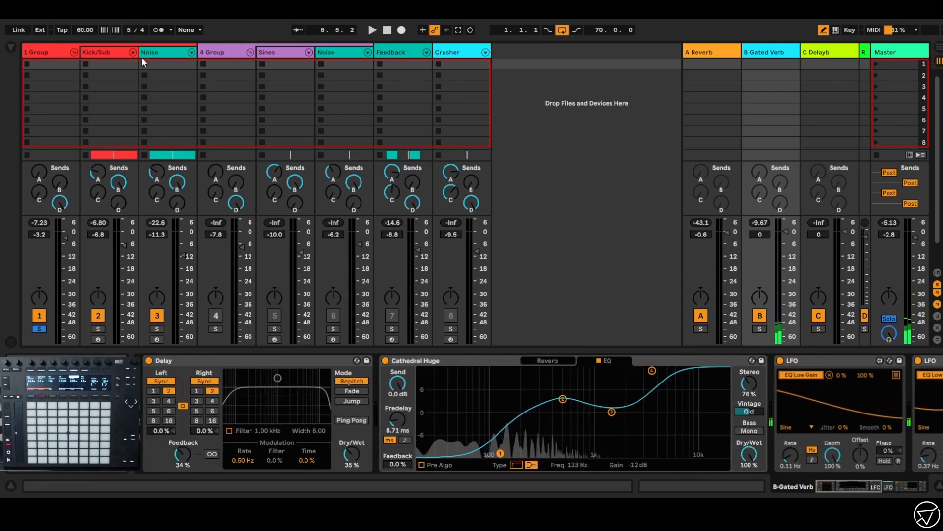
click(107, 63)
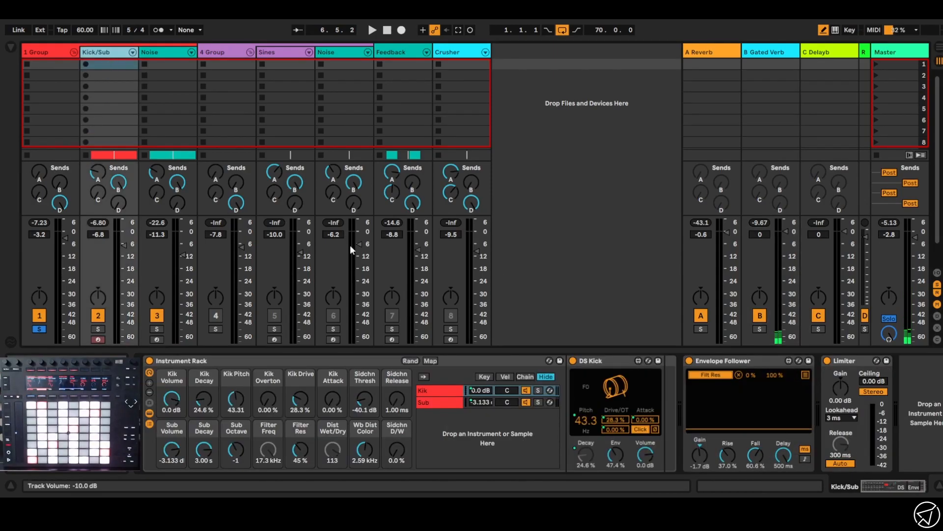
click(173, 54)
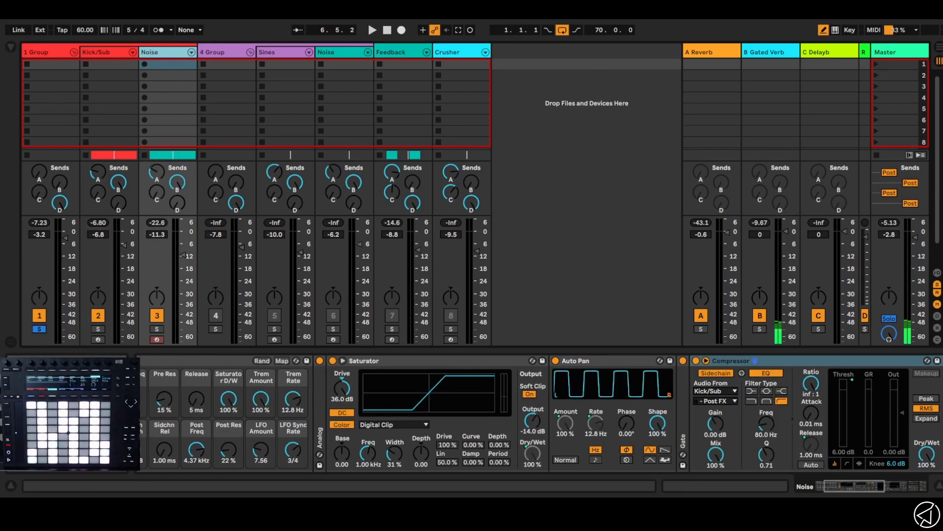
drag(855, 486, 840, 494)
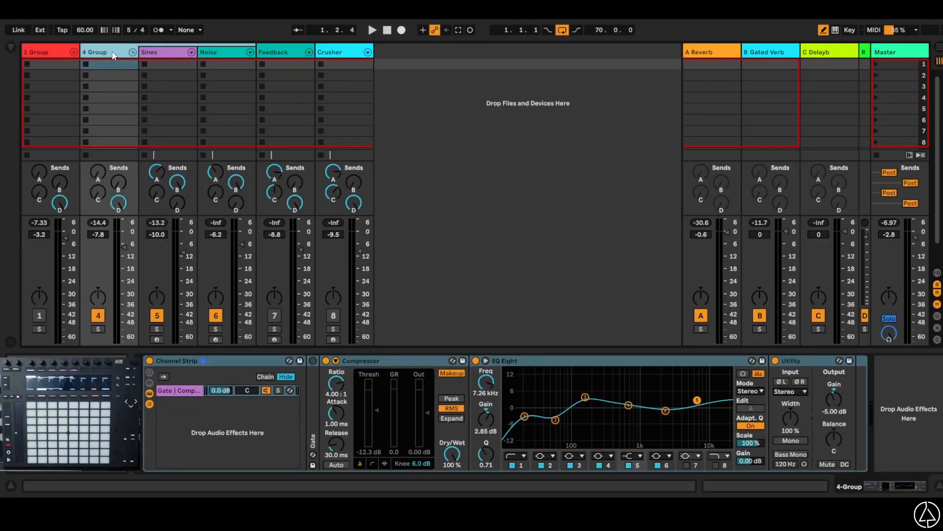
- Compare the devices of the 4 Group and 1 Group Noise tracks, and leave 1 Group folded
click(219, 55)
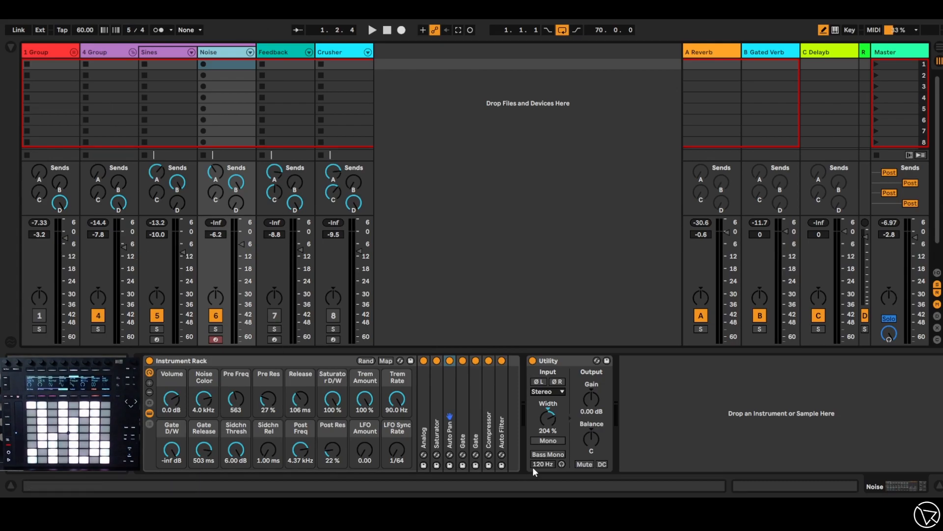
click(74, 53)
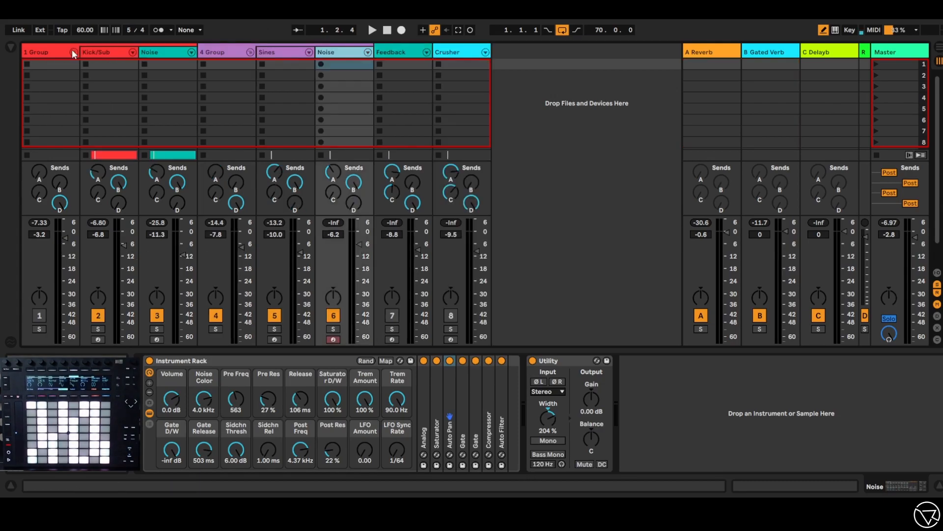
click(159, 54)
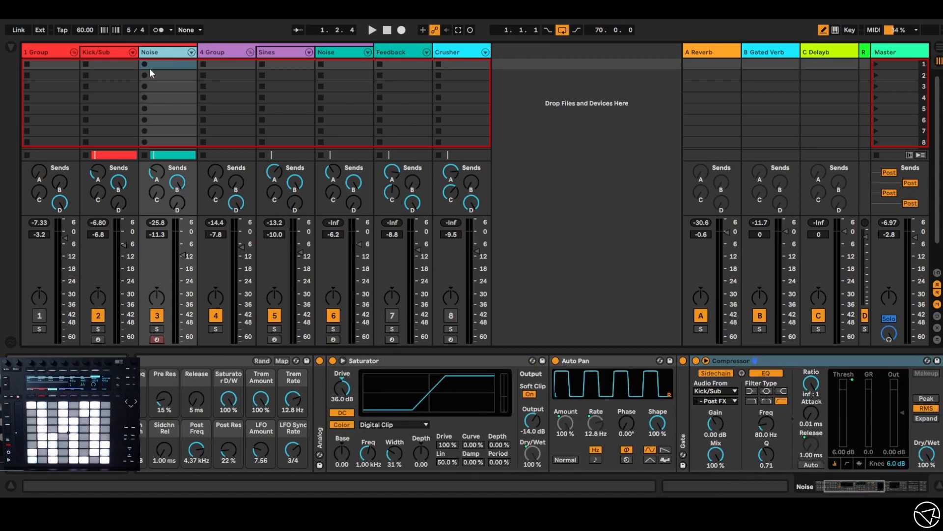
click(73, 52)
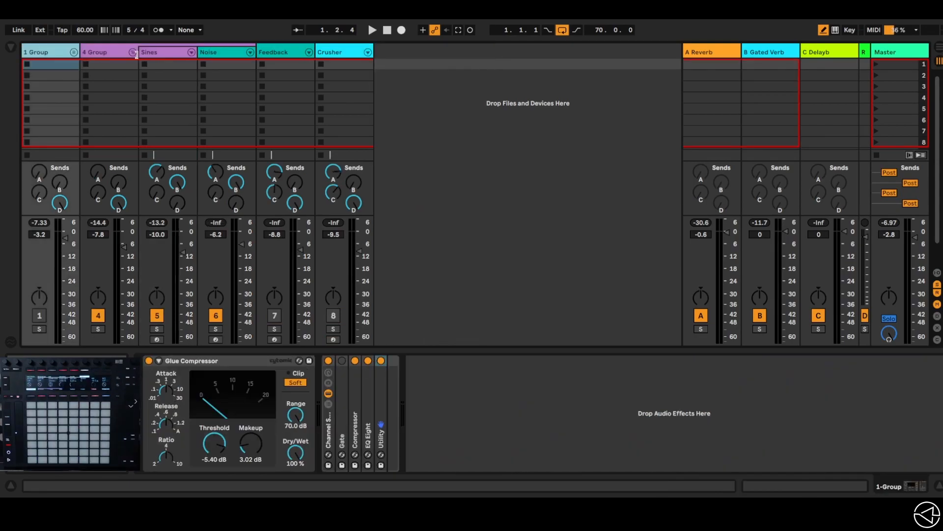
- Audition the 4 Group Noise track with its second Gate's sidechain off, try out Trem Rate, and re-enable the sidechain
click(224, 52)
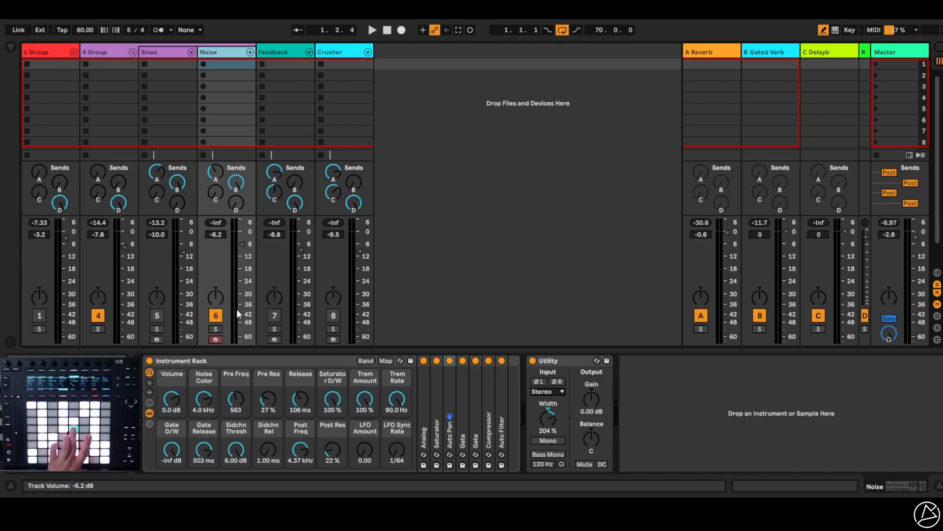
double_click(476, 427)
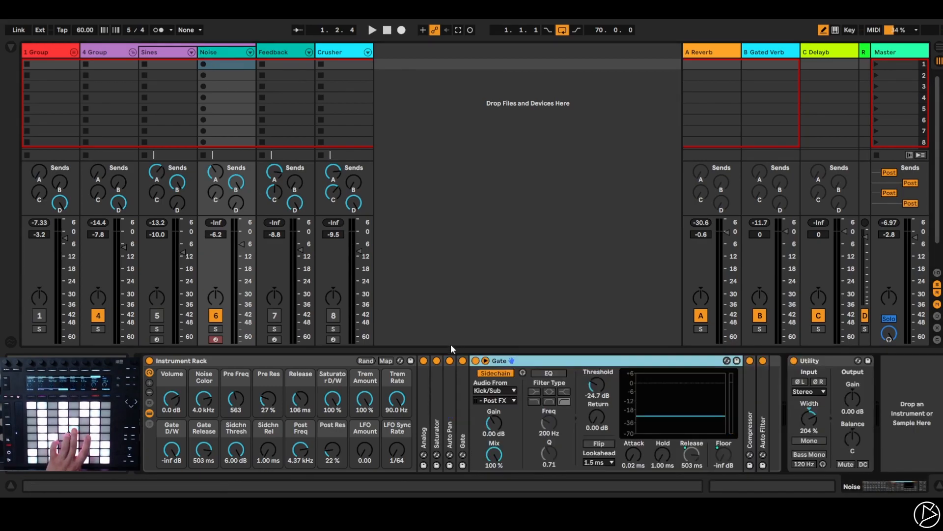
click(479, 373)
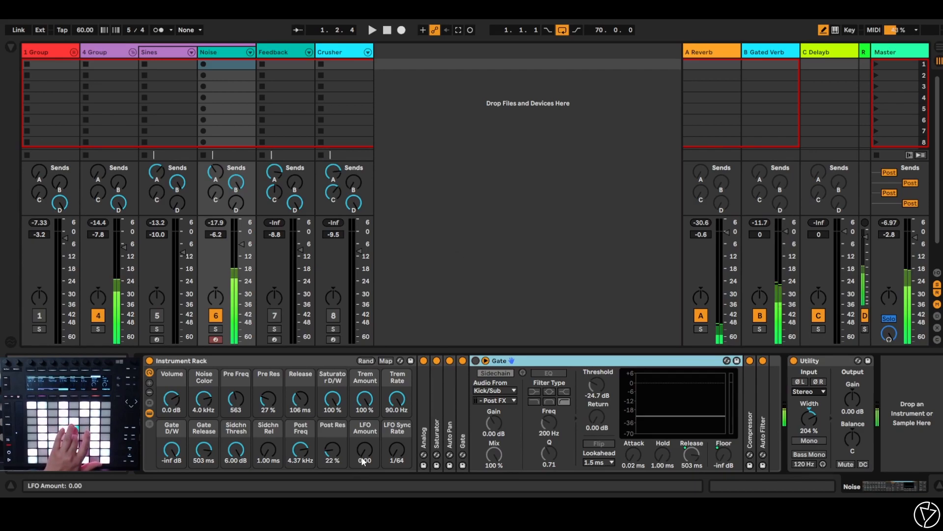
drag(398, 401, 398, 433)
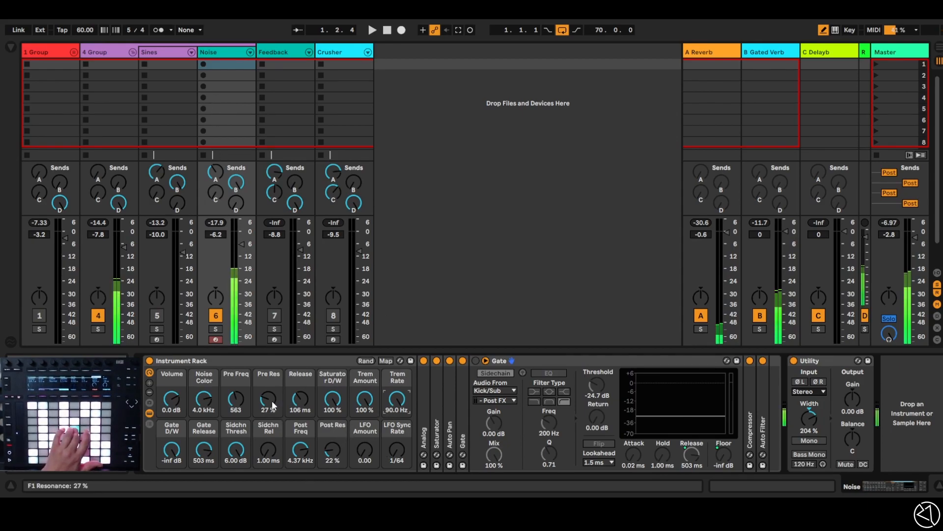
click(480, 373)
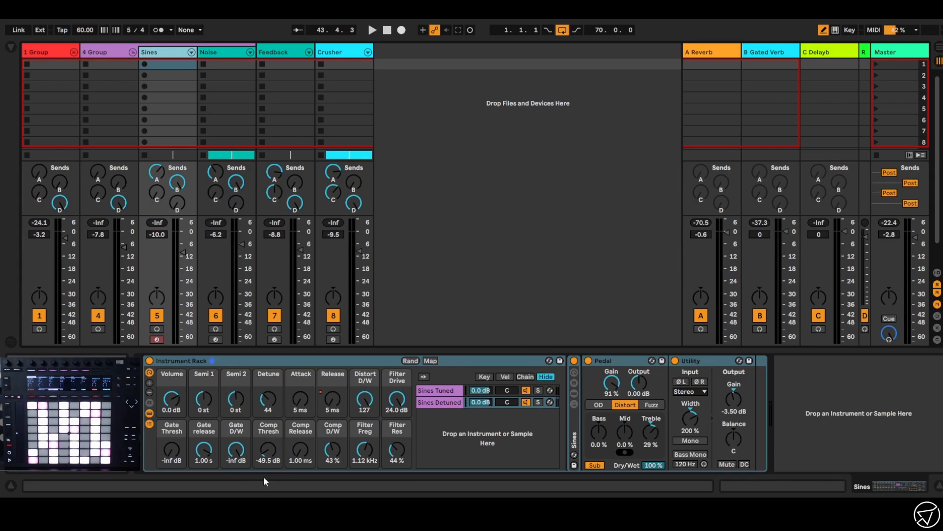
- Unfold the nested Sines rack and its inner Instrument Rack, and show the second Analog chain's synth settings
double_click(574, 437)
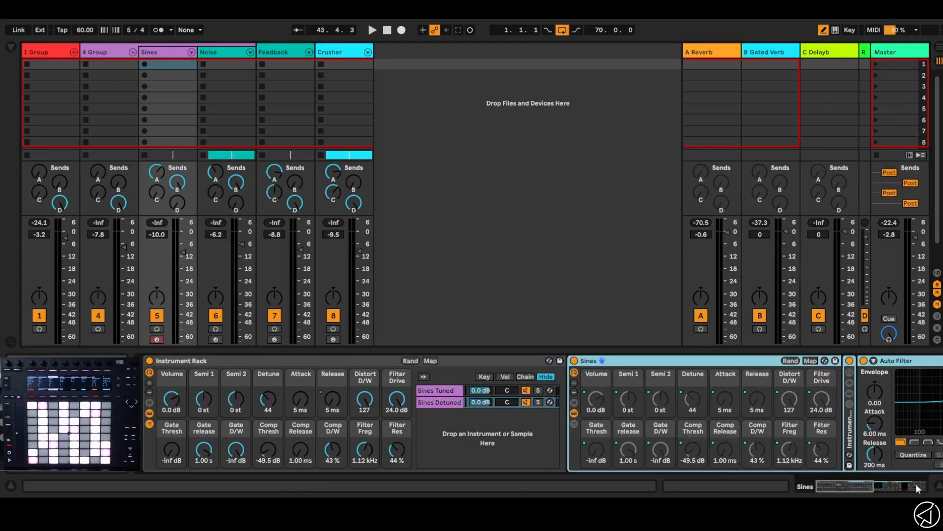
double_click(850, 420)
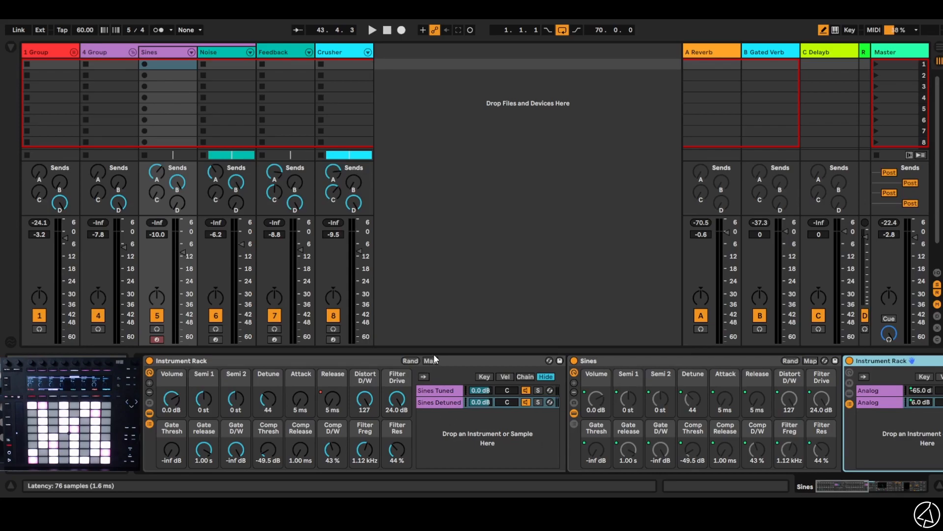
drag(855, 484, 886, 480)
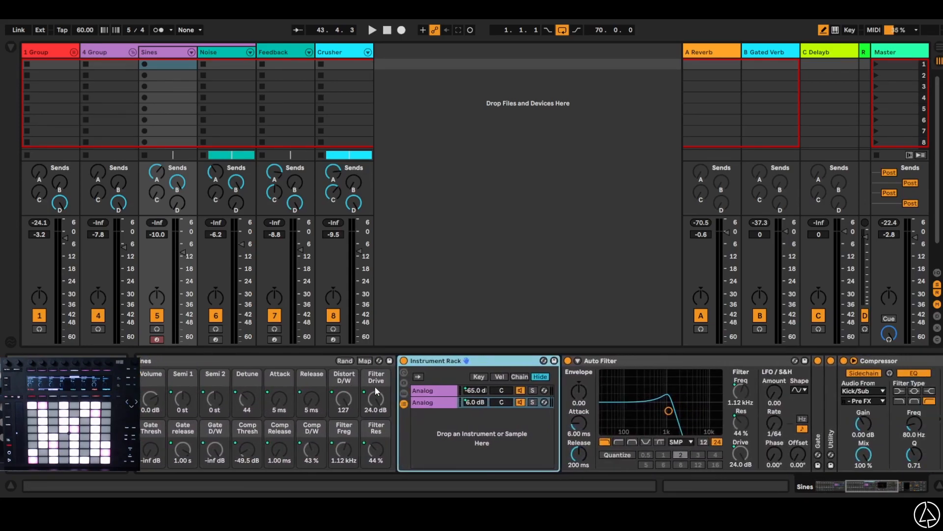
click(404, 402)
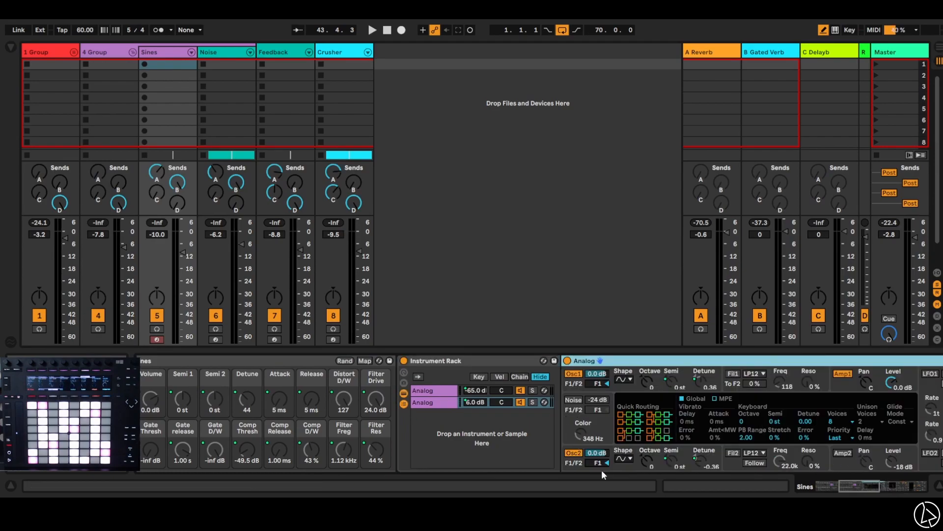
drag(847, 487, 857, 485)
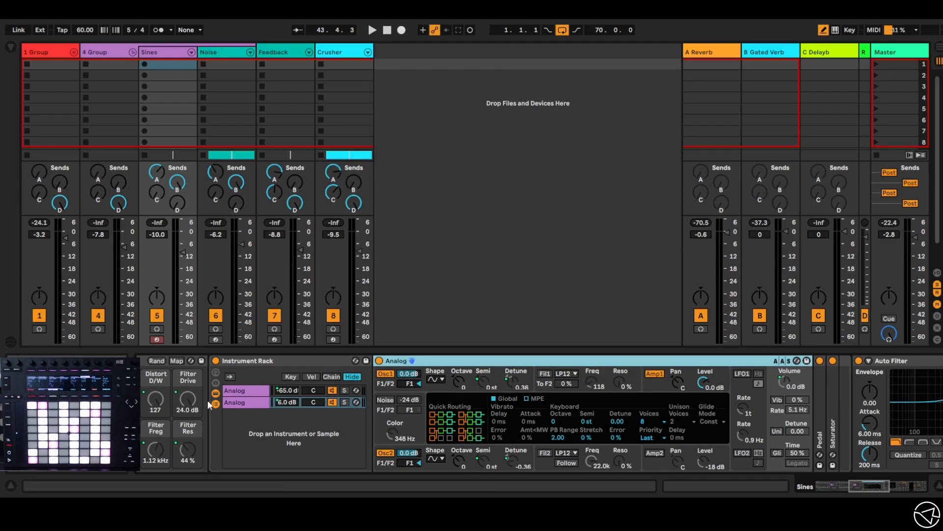
- Examine the Auto Filter in the Sines rack and unfold the sidechained Gate that follows it
drag(854, 484, 894, 484)
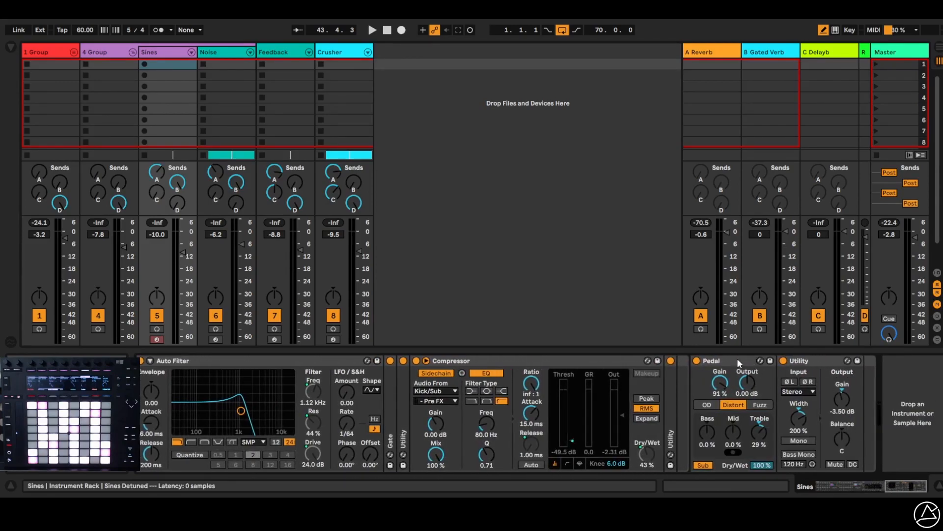
click(246, 362)
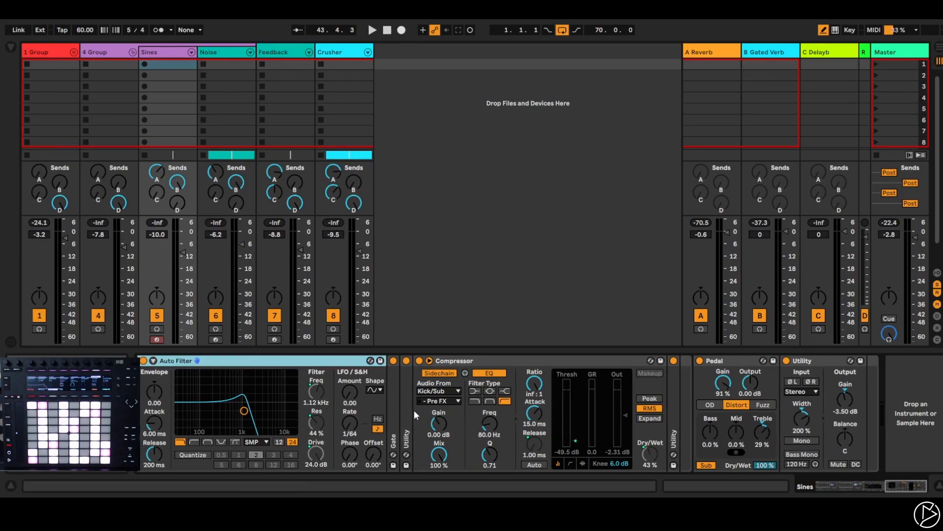
double_click(394, 395)
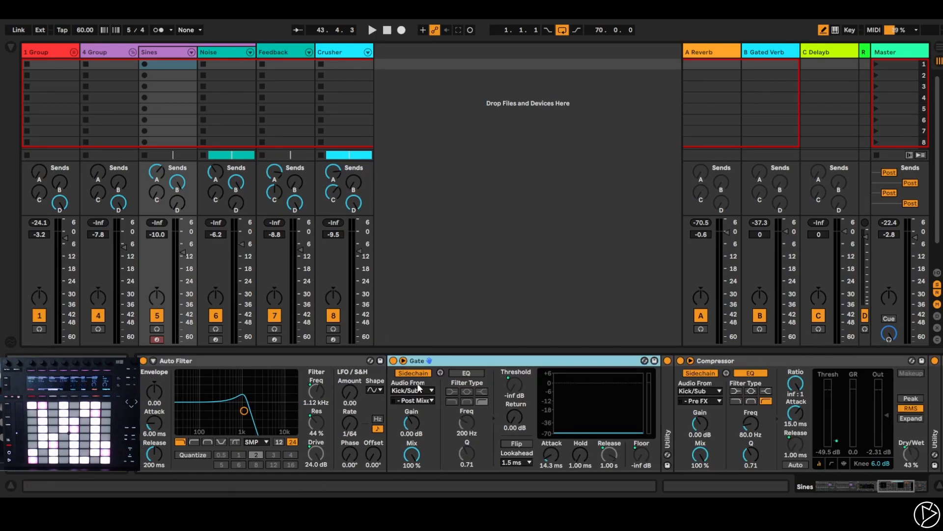
- Inspect the folded Utility between the Gate and the sidechained Compressor, fold it again, and show the rest of the chain
click(833, 362)
double_click(669, 416)
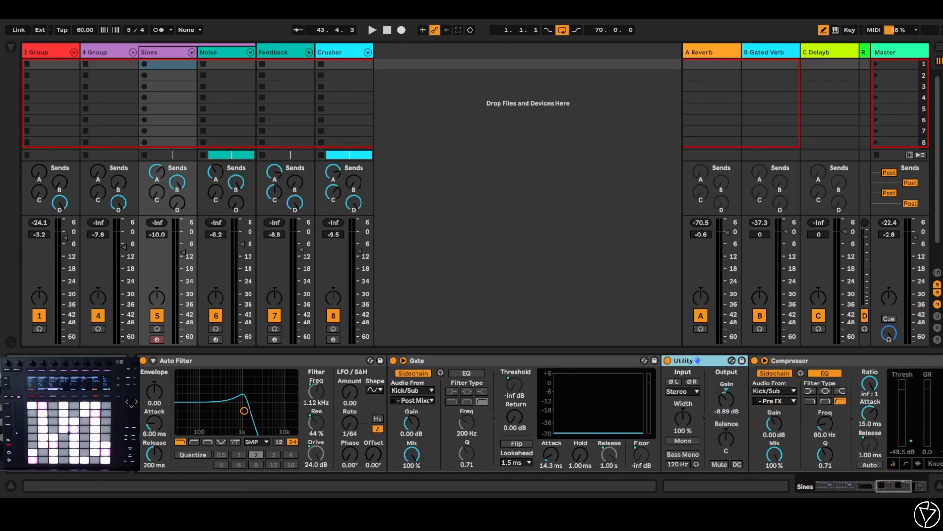
double_click(706, 361)
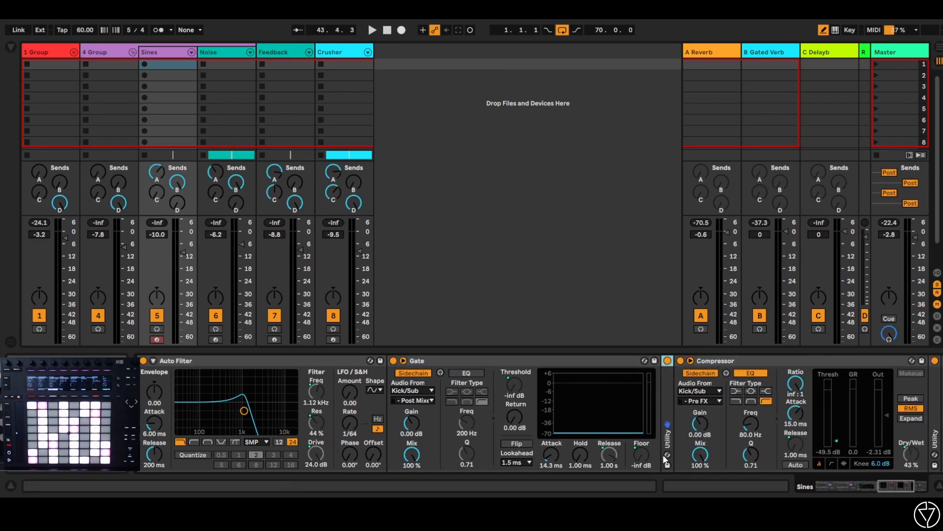
drag(902, 485, 915, 484)
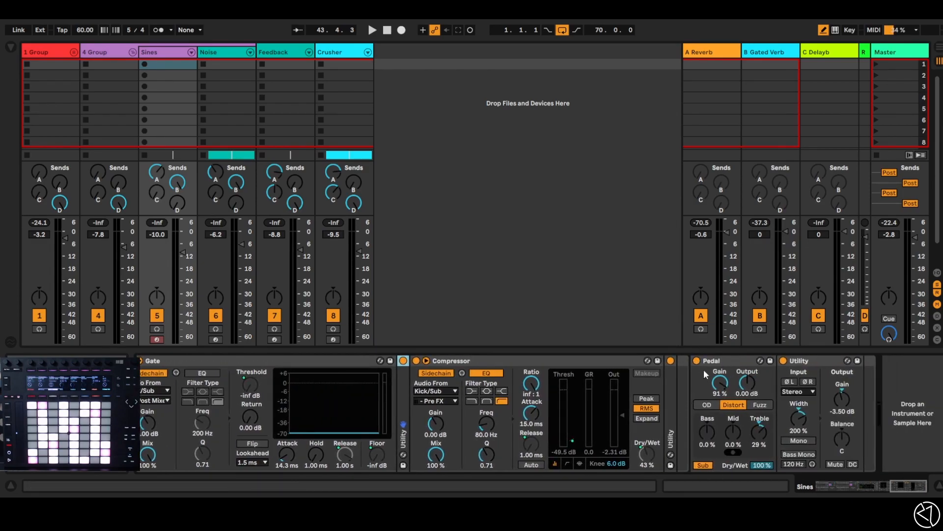
- Fold the closing Utility, the Compressor, the Gate and the Auto Filter in the Sines rack
double_click(811, 360)
drag(913, 485, 904, 486)
double_click(760, 361)
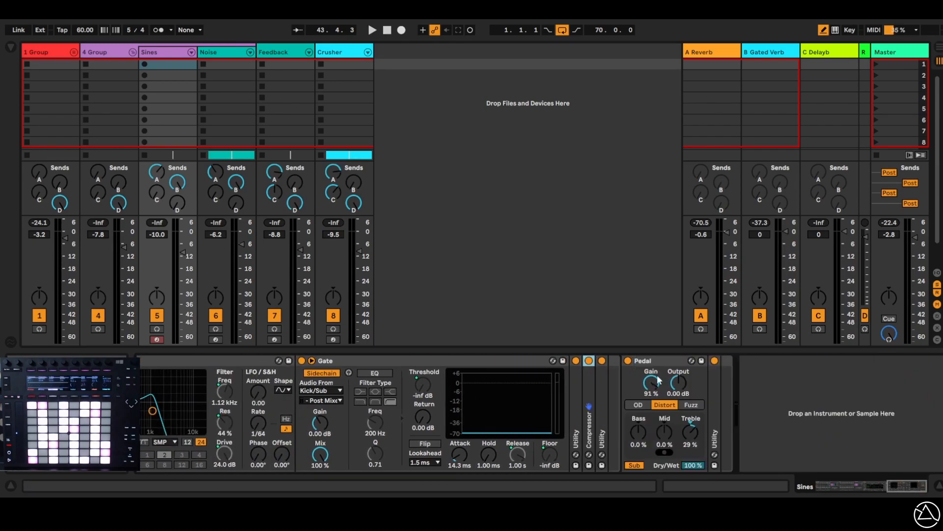
double_click(341, 359)
drag(902, 487, 875, 489)
double_click(481, 362)
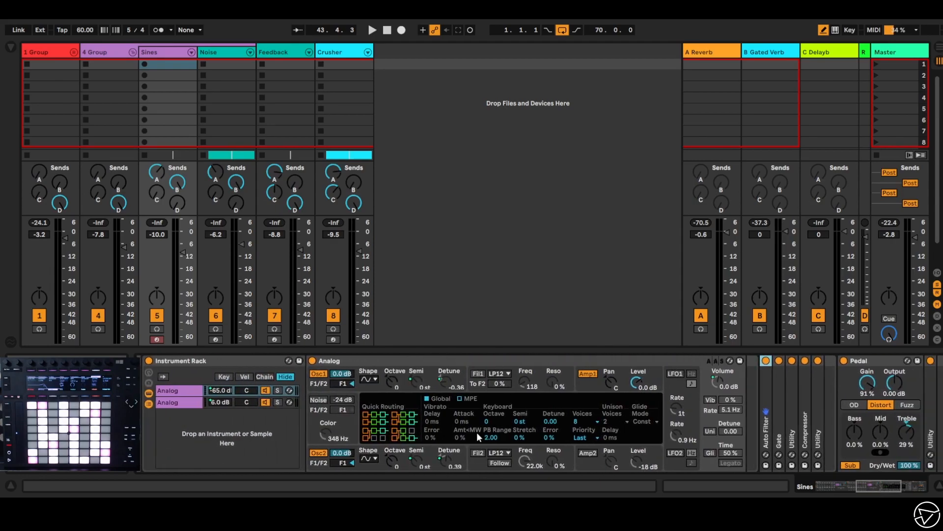
- Switch repeatedly between the two Analog chains to compare their detune settings and the devices each one contains
click(189, 403)
click(190, 391)
click(188, 402)
click(188, 389)
click(188, 404)
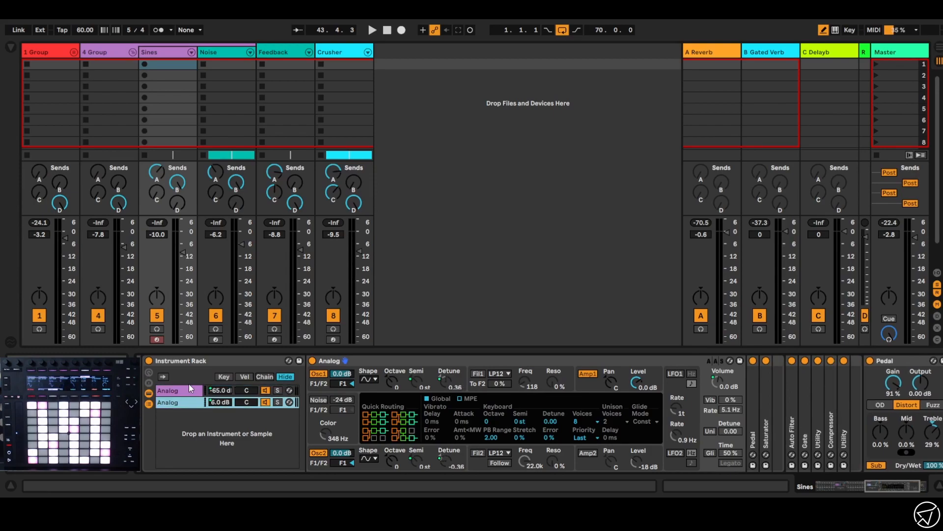
click(188, 391)
click(190, 402)
click(189, 391)
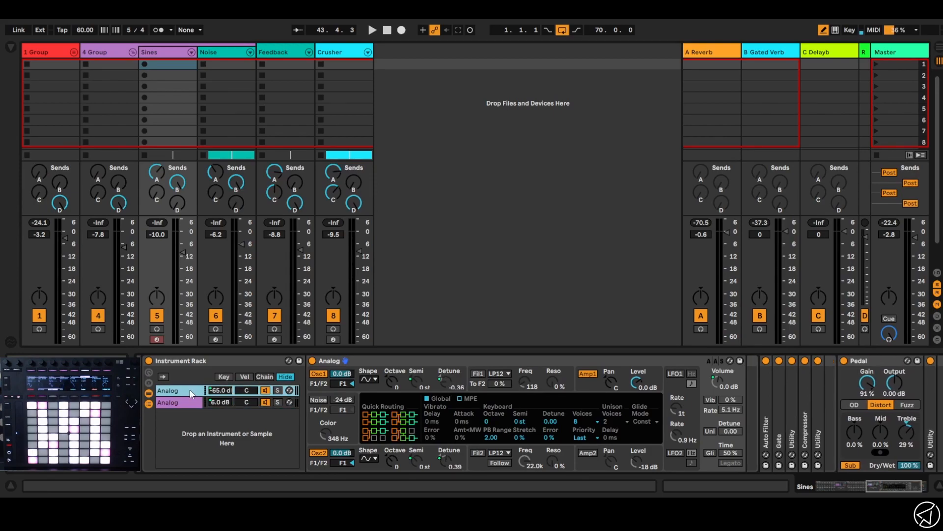
click(189, 405)
click(190, 386)
click(193, 402)
- Unfold the Pedal and Saturator in the second Analog chain, and look up the rack's Distort D/W macro
double_click(753, 417)
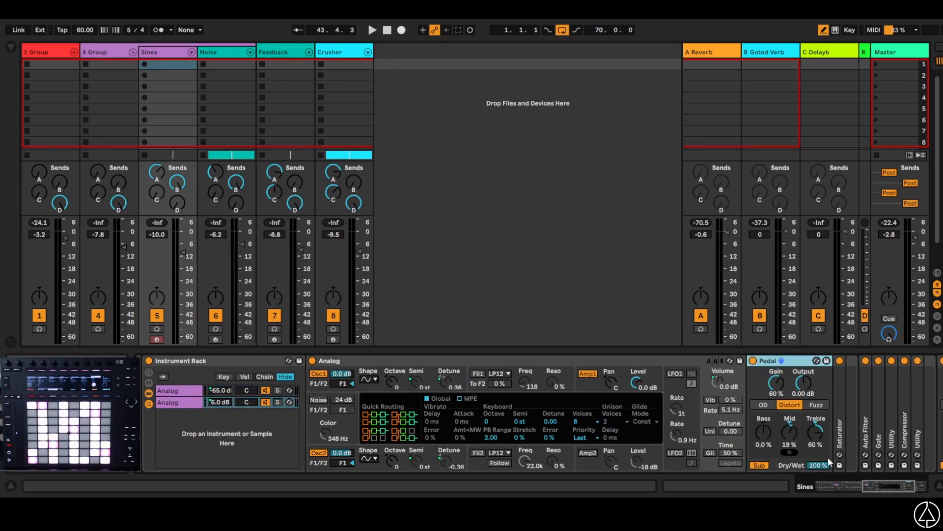
double_click(841, 428)
drag(874, 485, 826, 488)
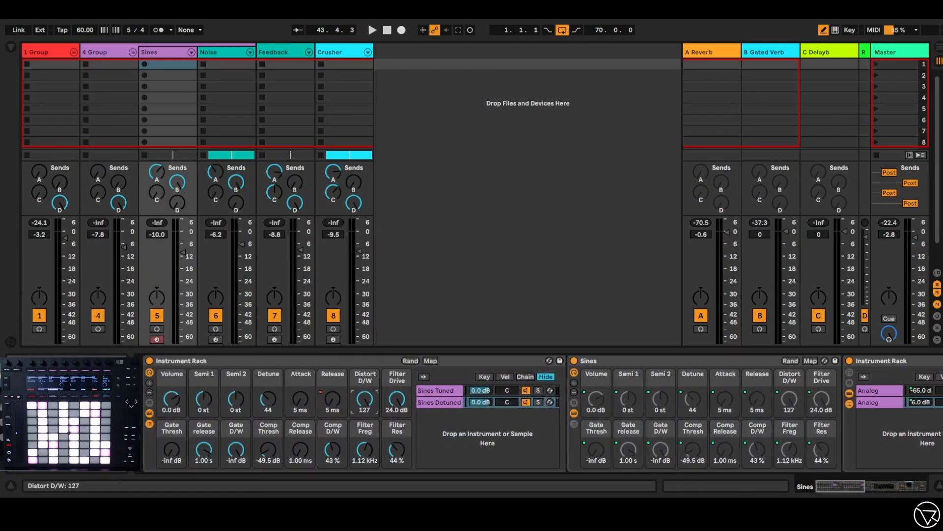
drag(841, 486, 863, 484)
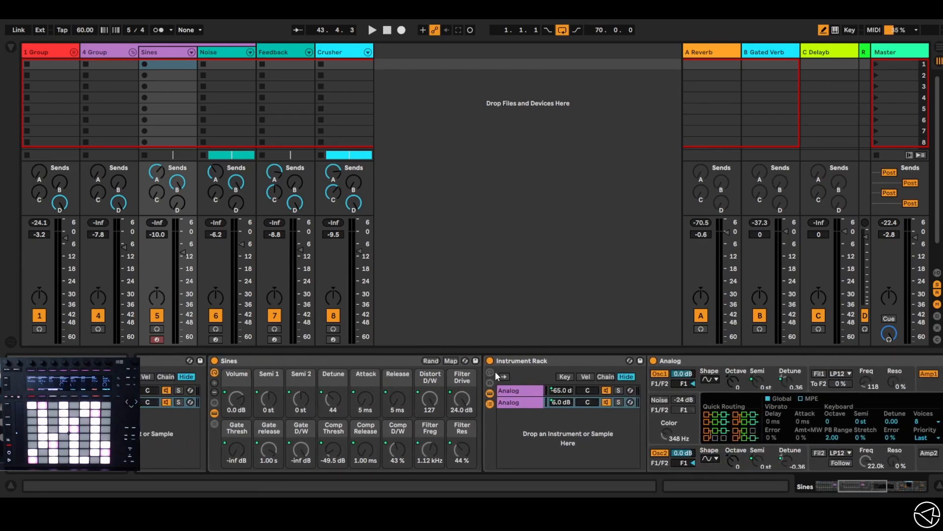
- Fold the Analog synth in both chains of the inner Instrument Rack
click(519, 402)
click(517, 401)
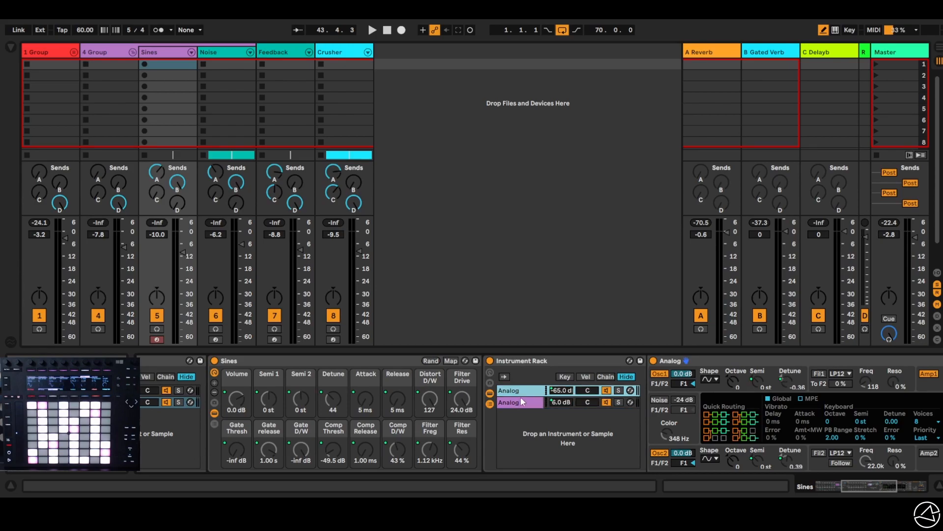
double_click(757, 361)
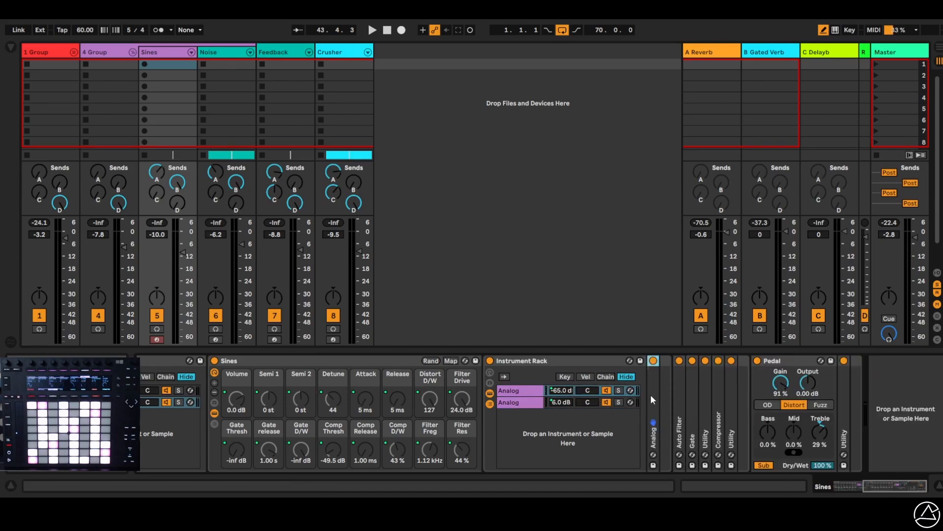
click(556, 403)
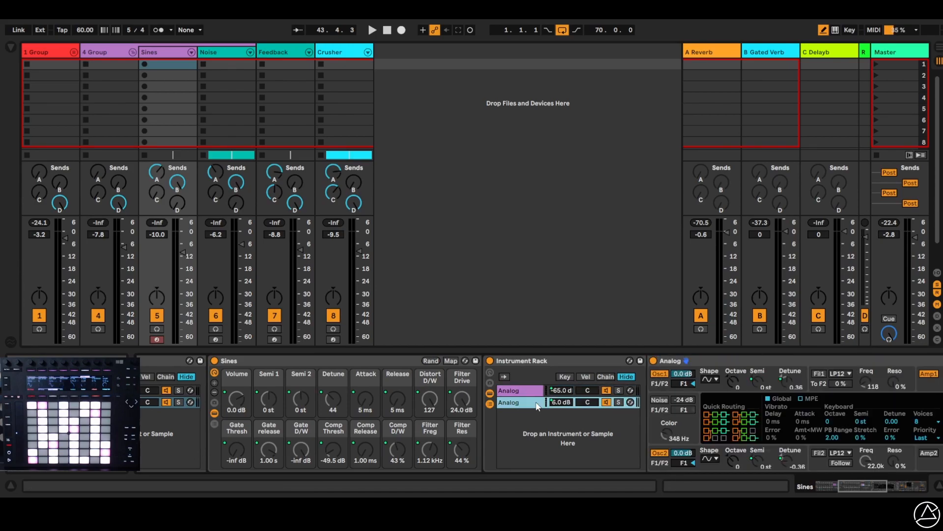
double_click(704, 363)
- Try the Distort D/W macro at 0 to see its effect on the two Analog chain volumes, and return it to 127
drag(892, 485, 864, 485)
double_click(370, 404)
drag(830, 482, 860, 484)
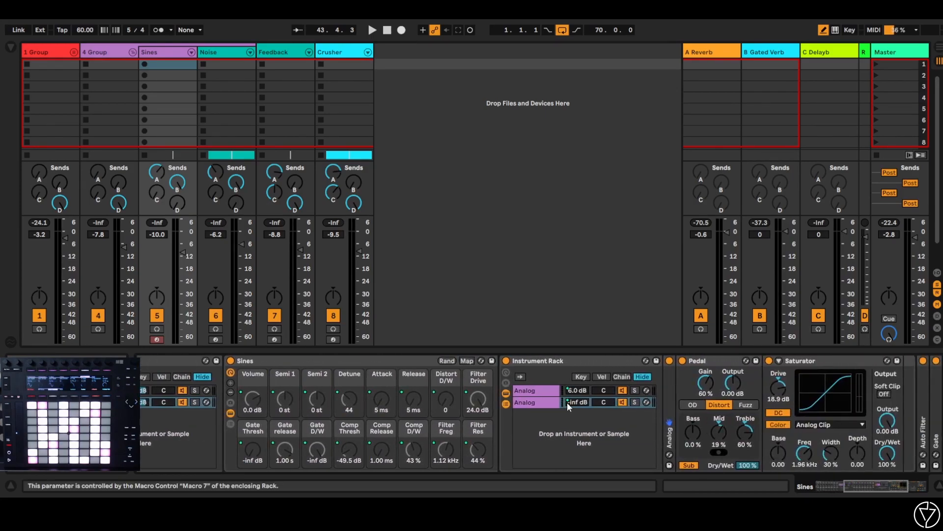
click(546, 403)
mouse_move(860, 489)
mouse_down()
mouse_move(833, 488)
mouse_move(861, 479)
mouse_up()
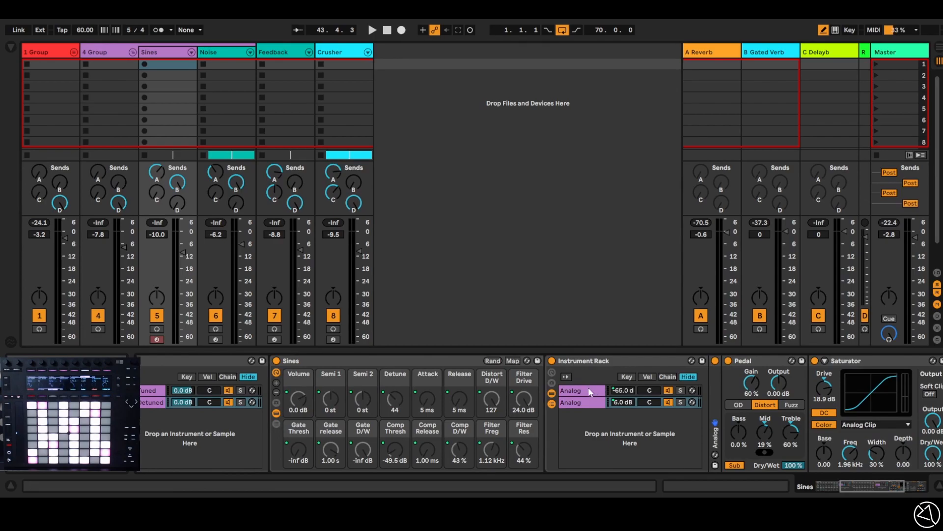
mouse_move(860, 489)
mouse_down()
mouse_move(868, 486)
mouse_move(842, 493)
mouse_move(862, 488)
mouse_up()
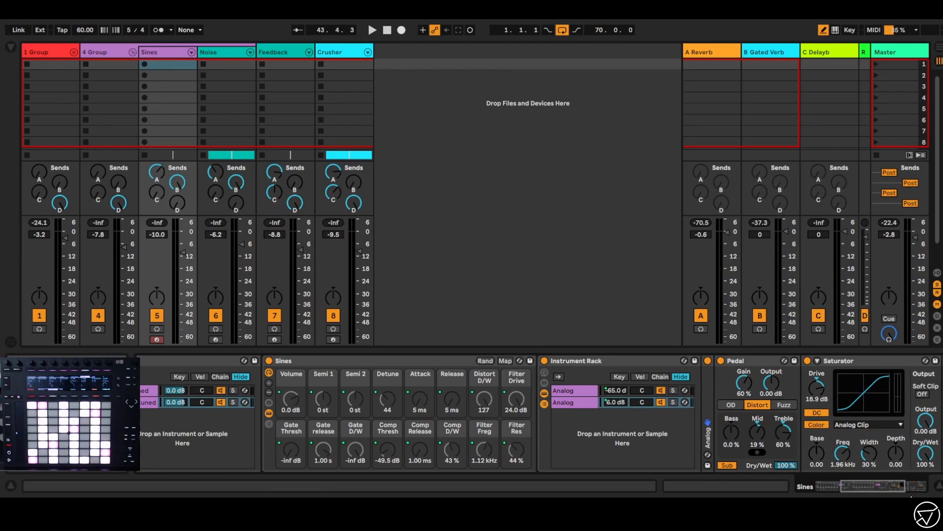
drag(879, 485, 871, 485)
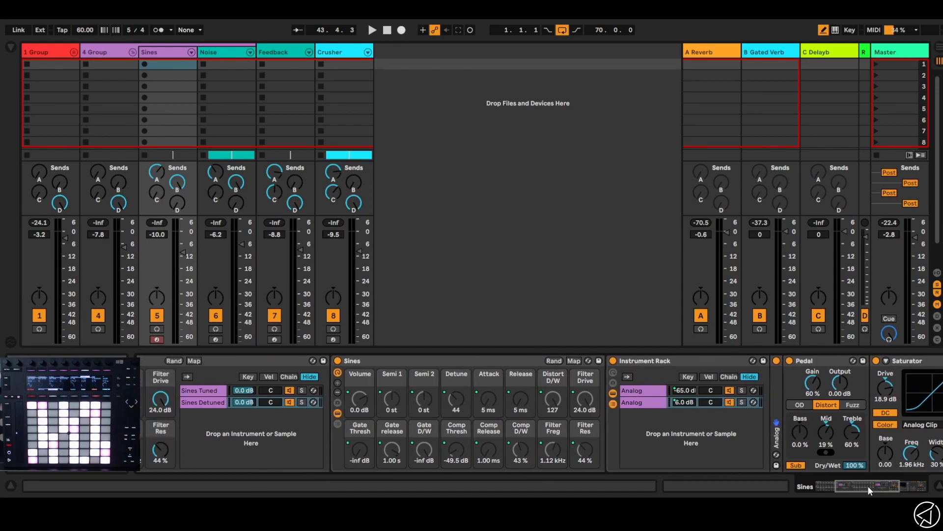
- Show the Sines Tuned chain and inspect both of its inner Analog chains
click(208, 390)
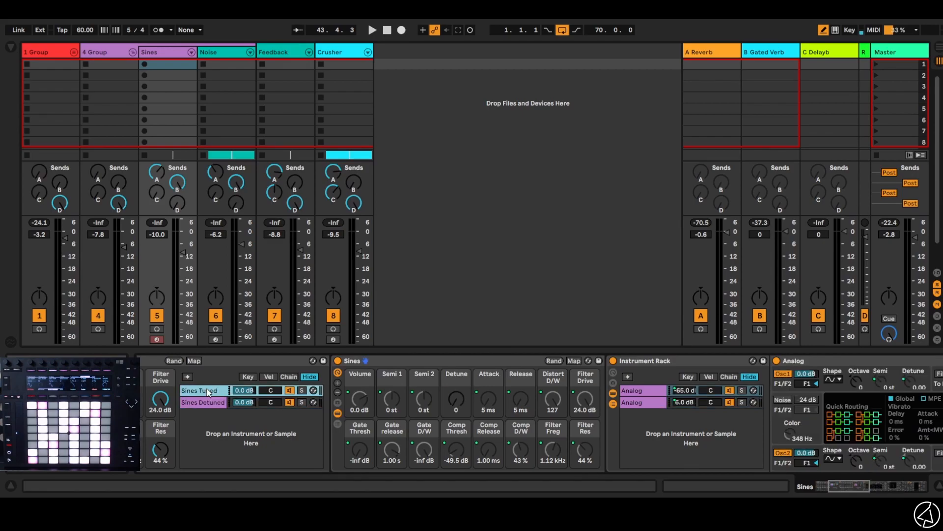
click(641, 402)
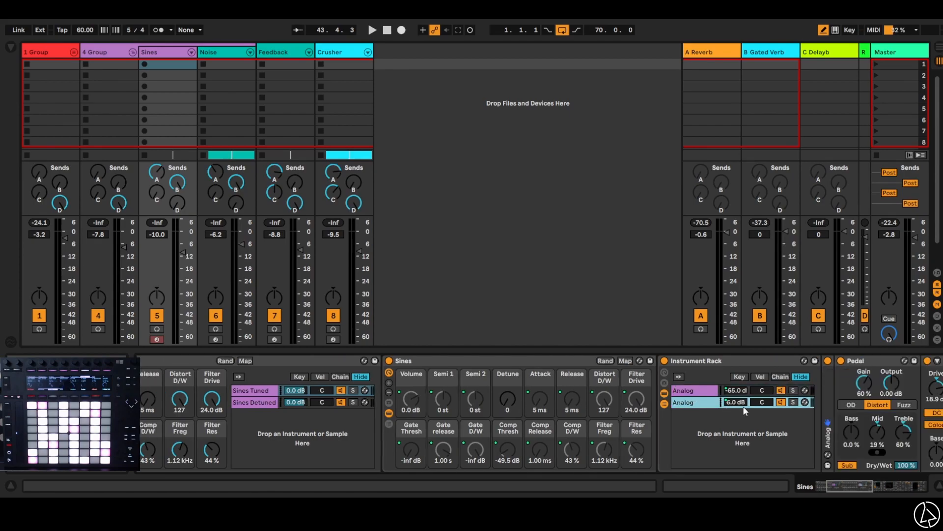
click(685, 391)
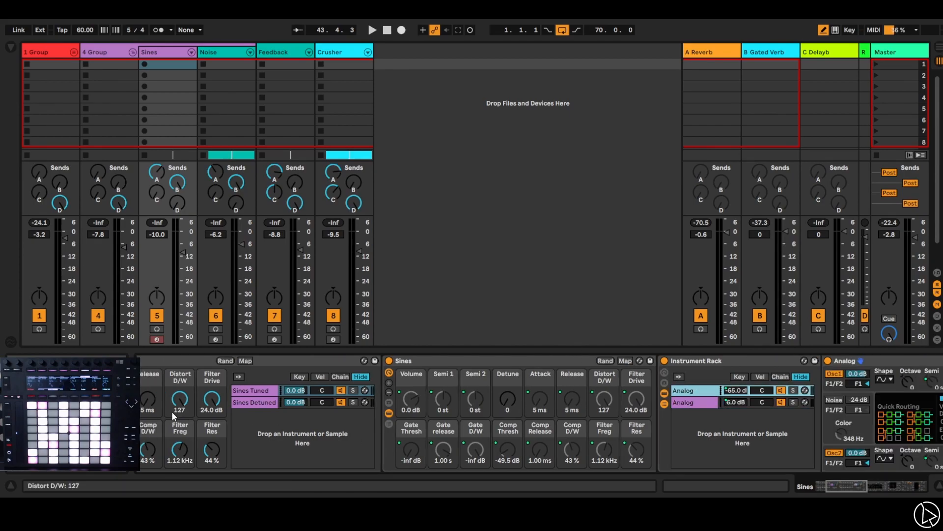
- Show the Sines Detuned chain and unfold its Analog synth to examine the oscillator detune
click(252, 402)
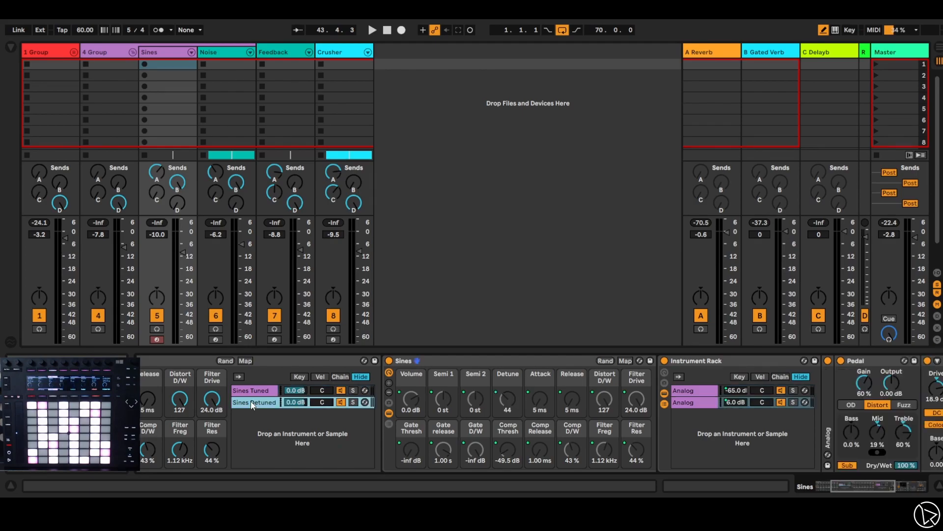
double_click(829, 433)
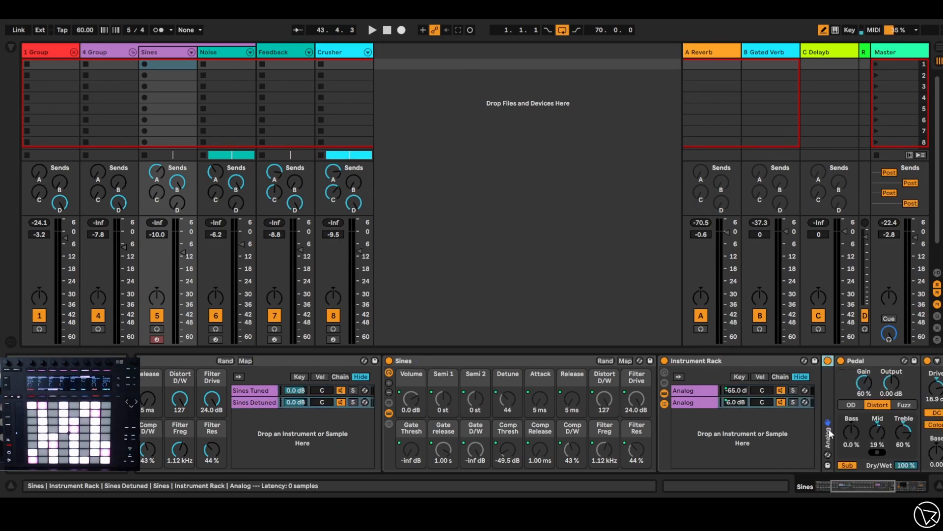
drag(857, 488, 865, 484)
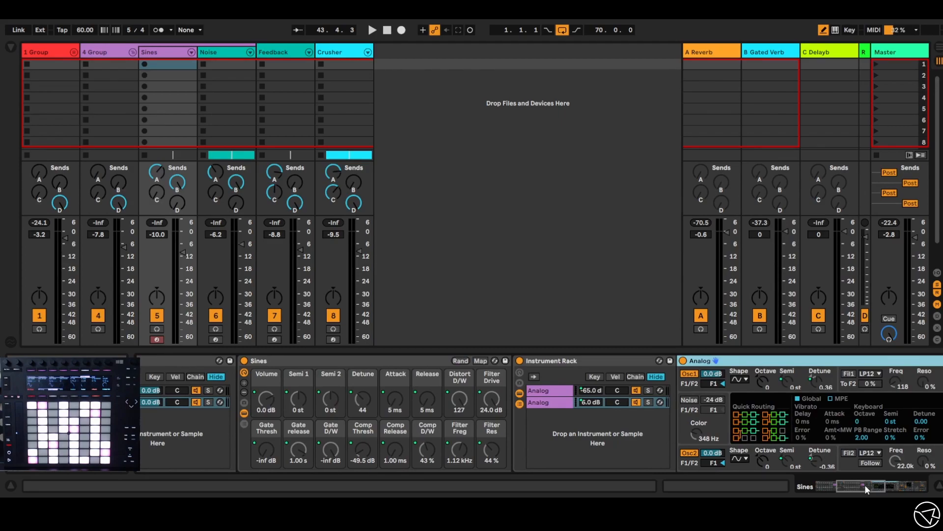
drag(864, 484, 861, 485)
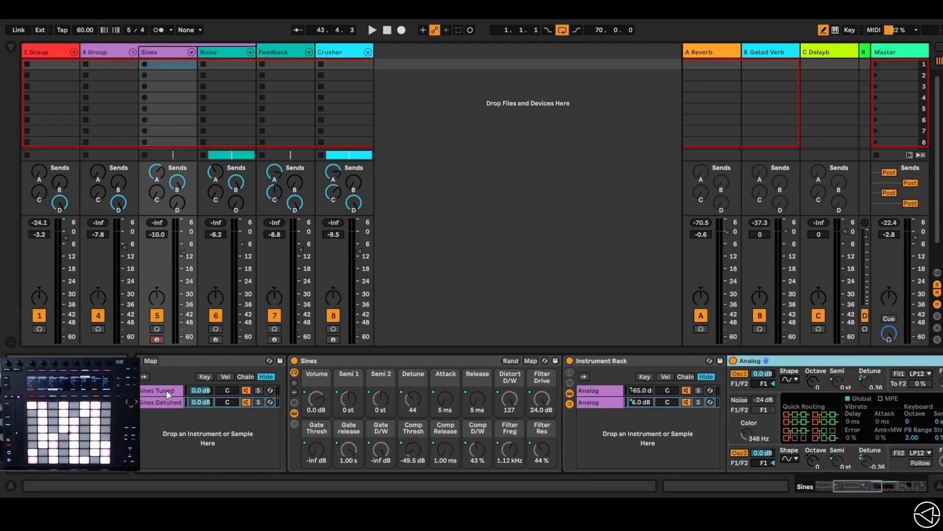
- Set the outer Instrument Rack's Detune macro to 64, checking its effect on the Sines Tuned and Sines Detuned chains
click(154, 404)
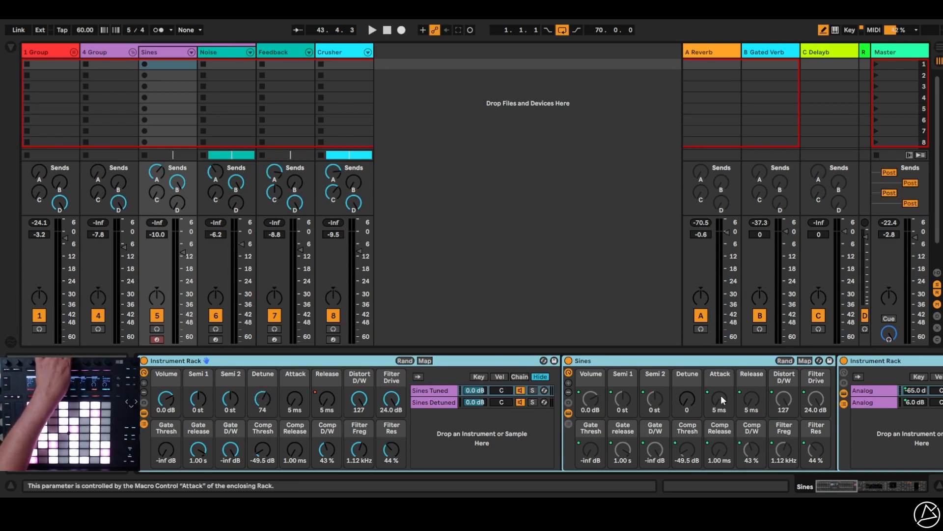
click(428, 402)
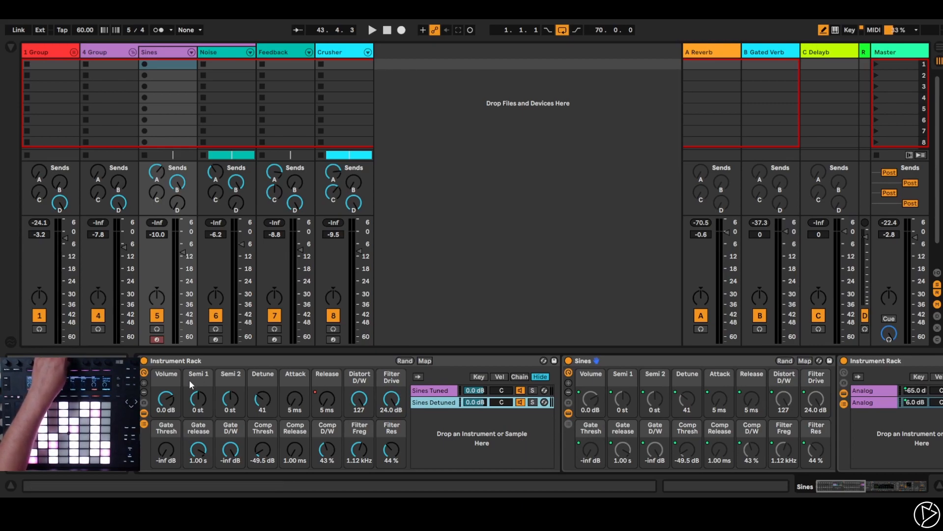
click(255, 384)
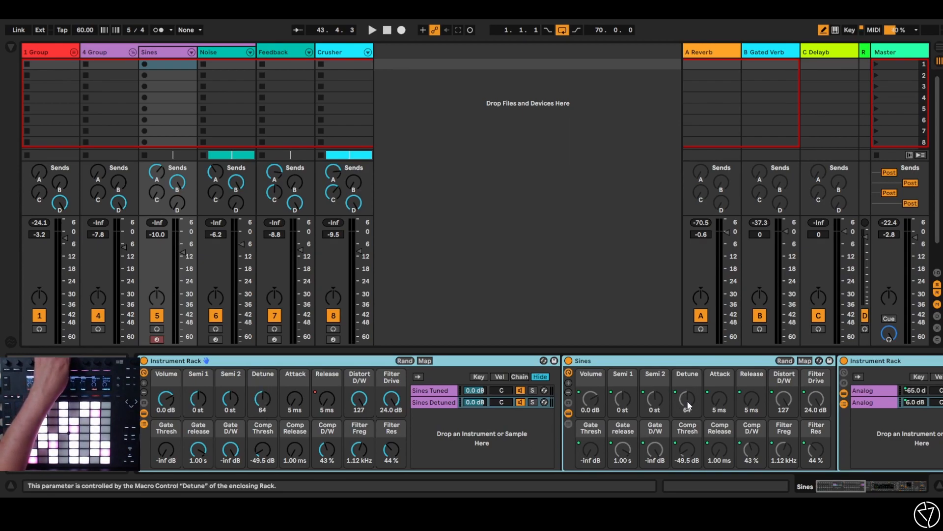
- Switch between Sines Tuned and Sines Detuned to compare their Detune macros
click(436, 389)
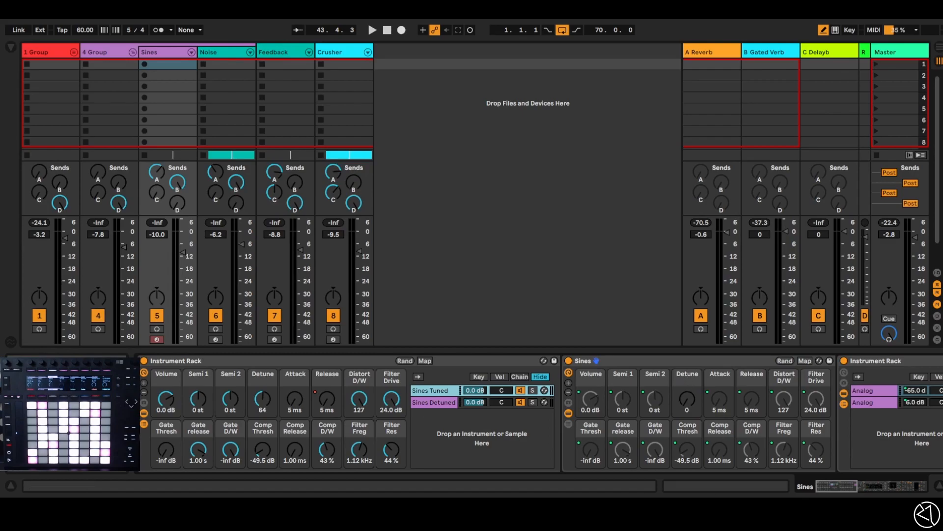
click(444, 403)
click(435, 390)
click(438, 402)
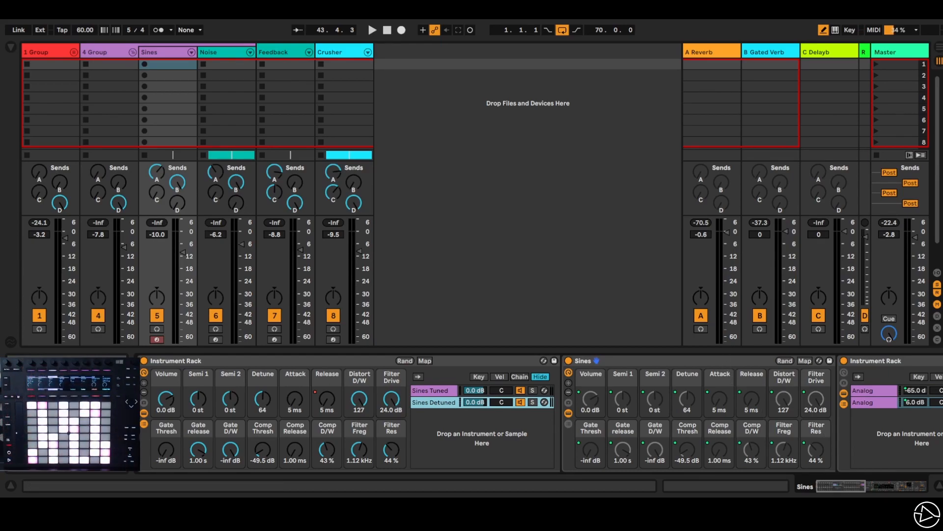
- Fold the Analog synth in the Sines Detuned chain again
drag(845, 488, 860, 483)
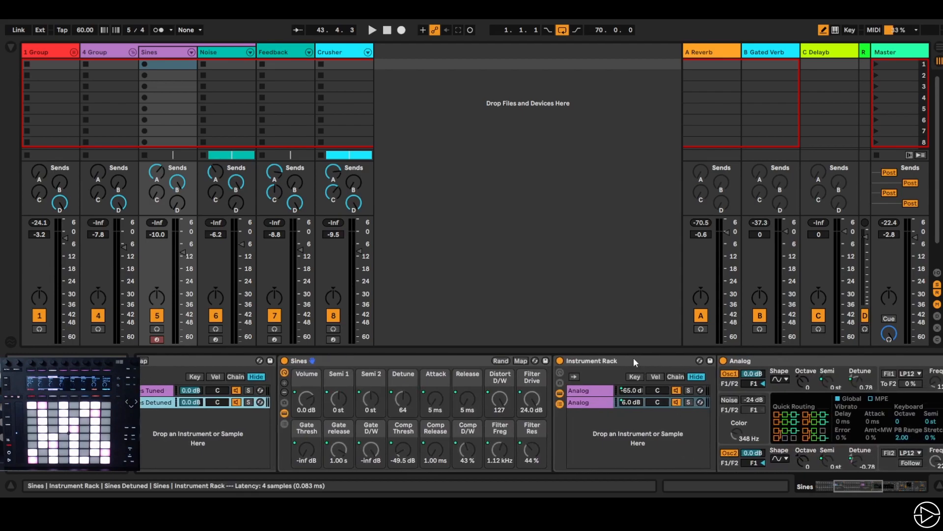
double_click(754, 358)
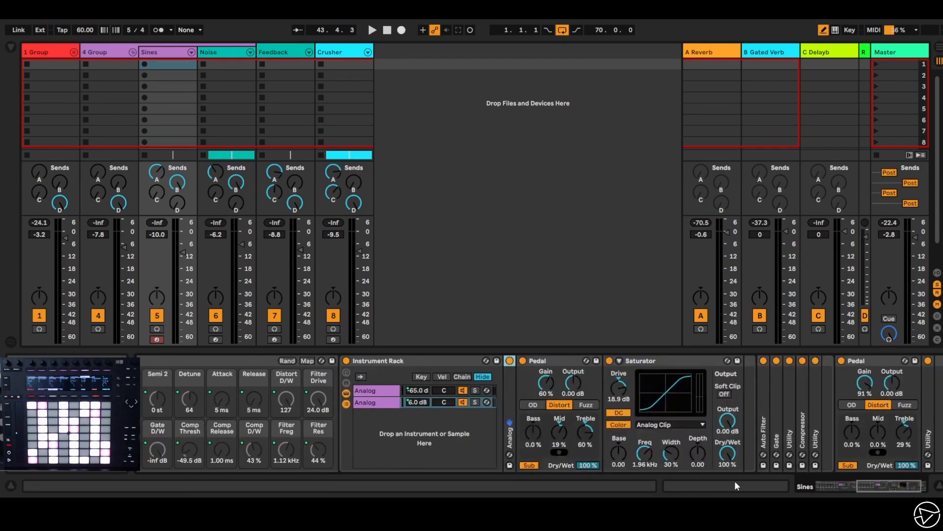
drag(896, 493, 873, 497)
- Show the Sines Tuned chain, fold its Analog and Auto Filter, and unfold its Gate to examine the sidechain settings
click(215, 390)
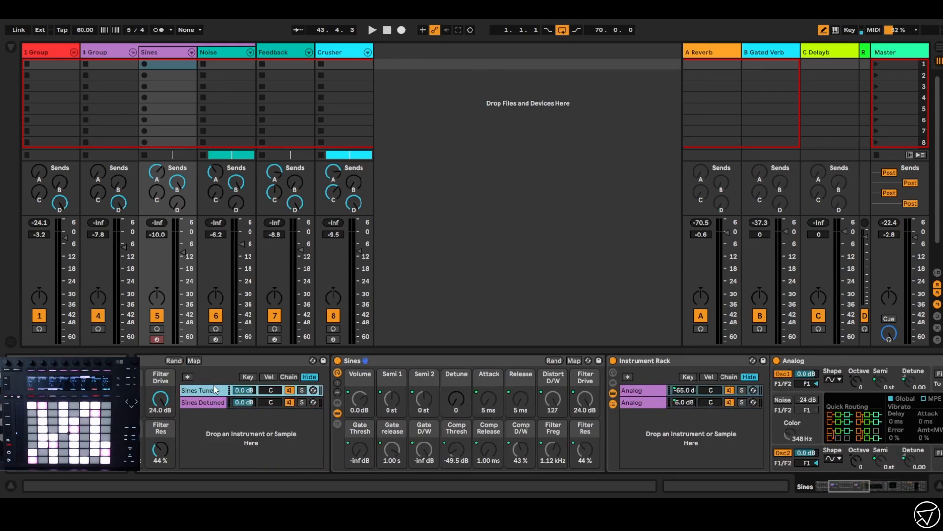
click(859, 492)
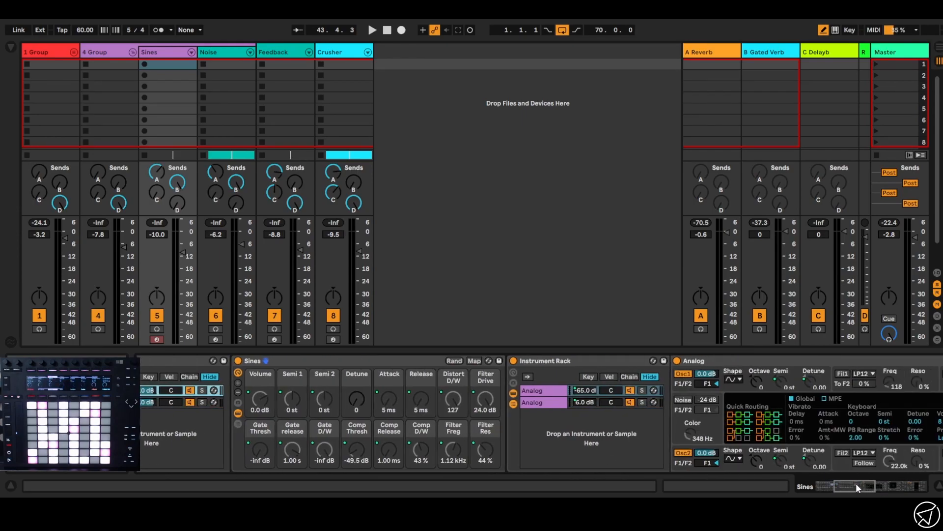
click(593, 363)
double_click(593, 365)
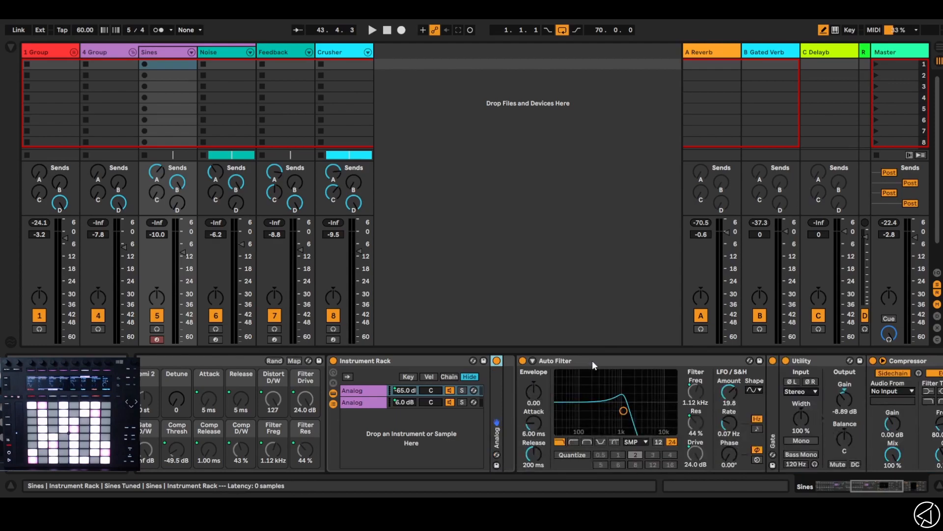
double_click(592, 361)
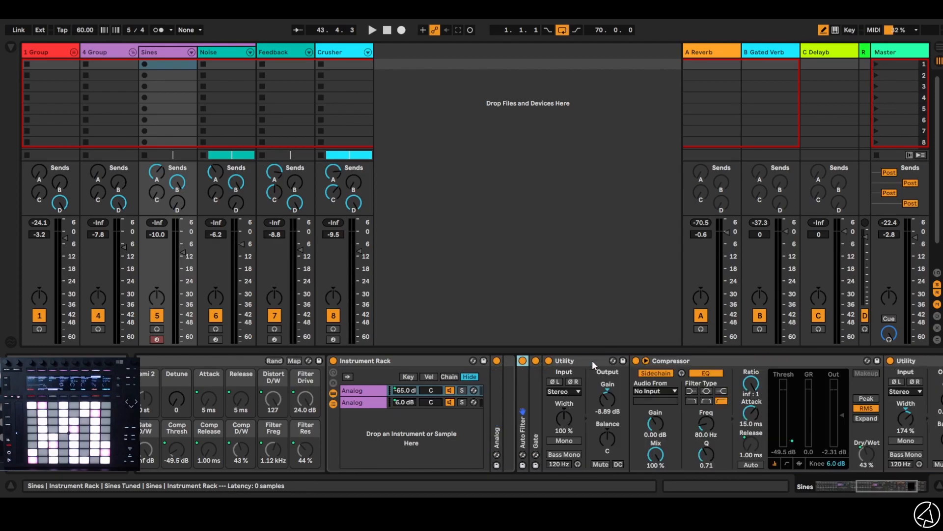
double_click(537, 419)
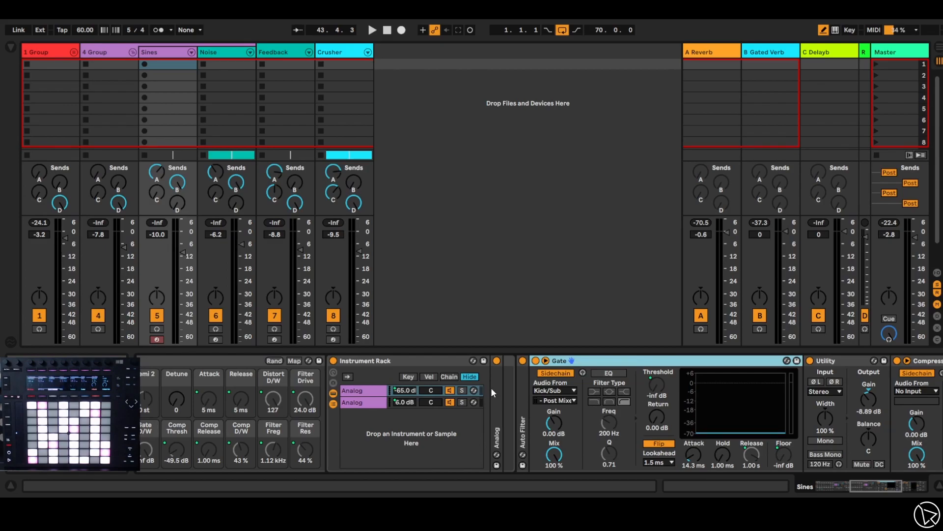
- Show the Sines Detuned chain, fold its Saturator and first Pedal, and unfold its Gate to examine the Flip setting
mouse_move(863, 484)
mouse_down()
mouse_move(852, 488)
mouse_move(883, 485)
mouse_up()
click(208, 402)
double_click(658, 362)
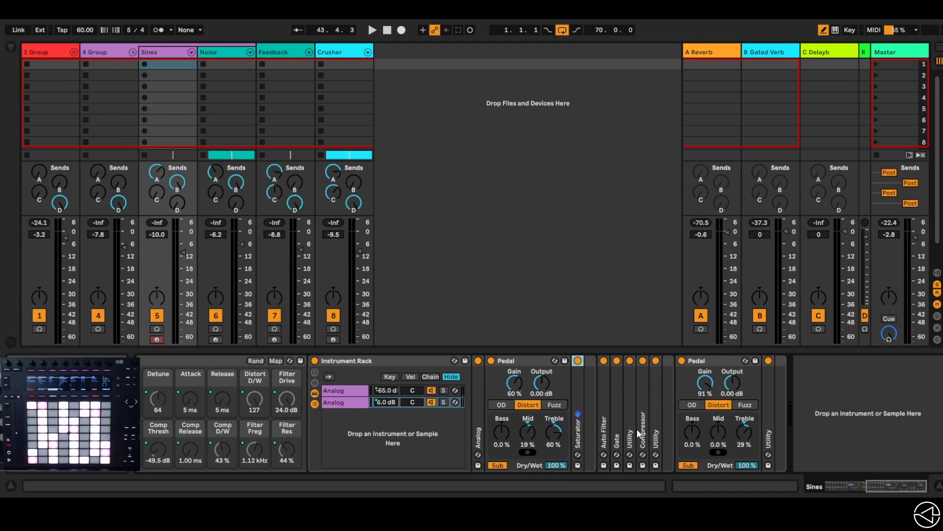
double_click(621, 433)
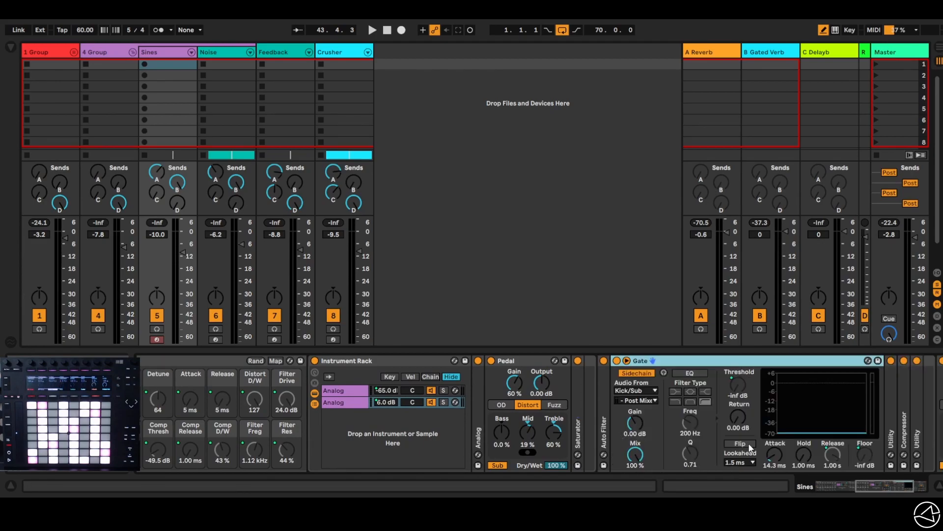
double_click(523, 363)
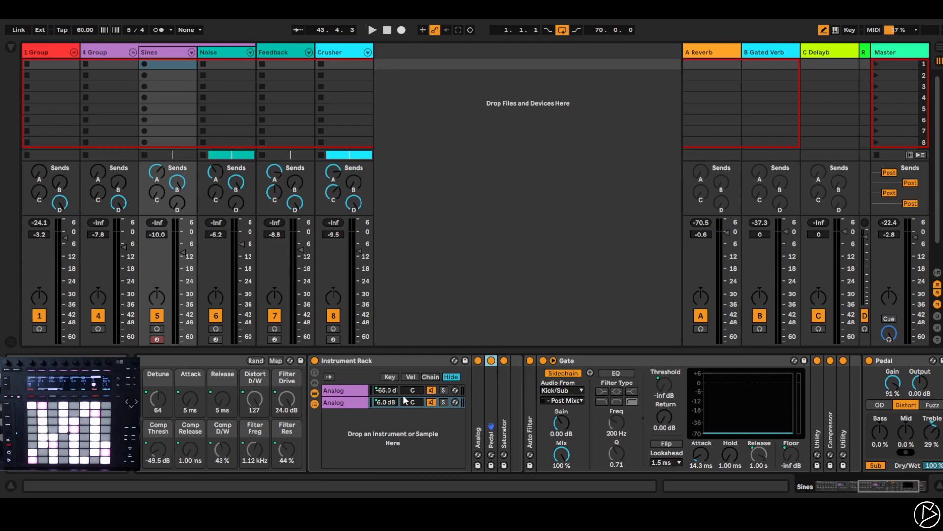
- Go back to the Sines Tuned chain to compare its Gate with the detuned one, and review the outer rack's macros
drag(901, 485, 873, 482)
click(205, 389)
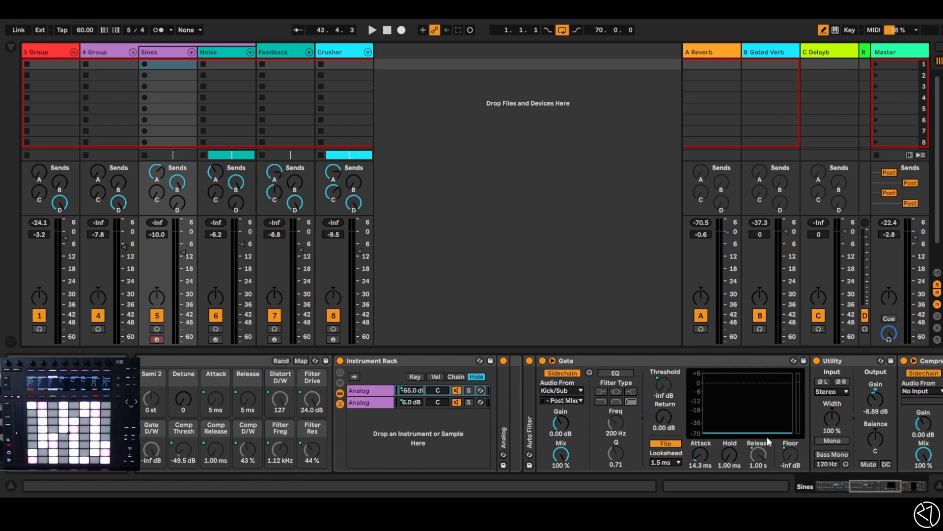
click(860, 486)
drag(861, 487, 808, 492)
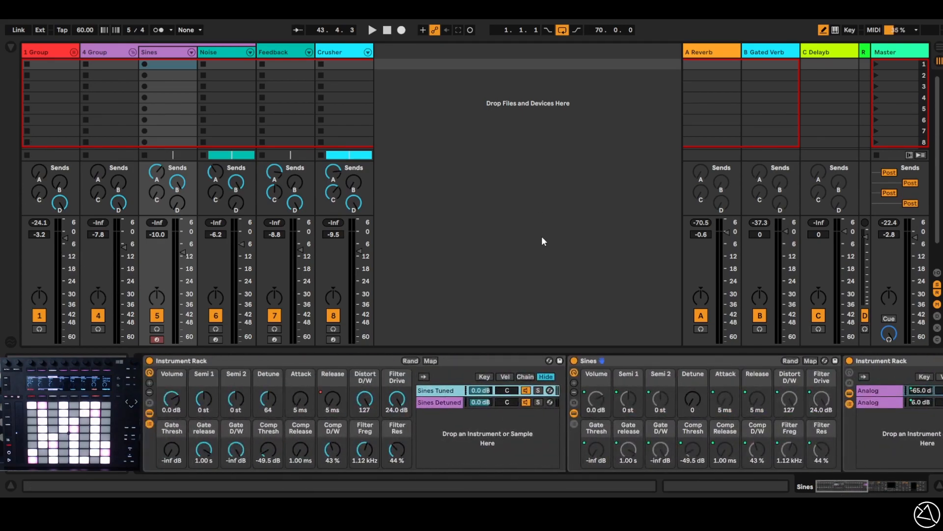
- Select the Sines track and fold the nested Sines rack so only the outer Instrument Rack stays open
click(162, 51)
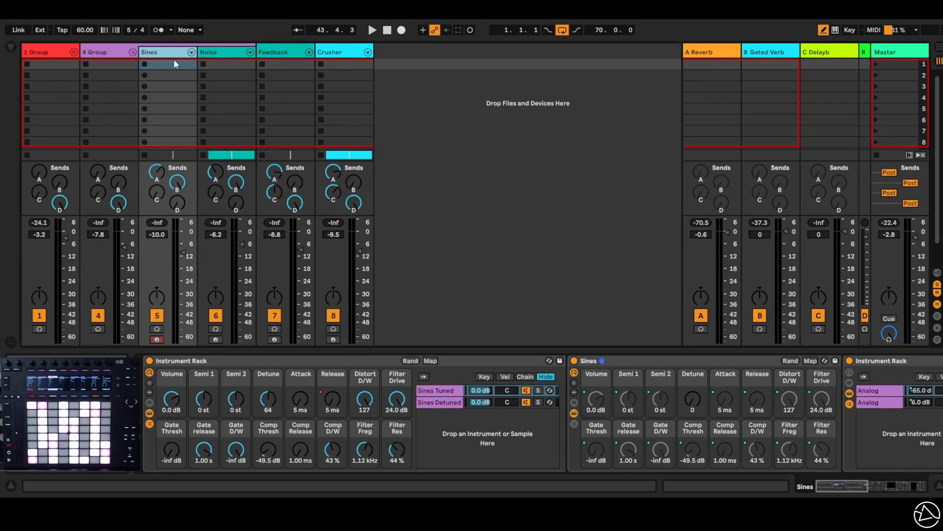
mouse_move(849, 483)
mouse_down()
mouse_move(871, 480)
mouse_move(835, 492)
mouse_up()
click(707, 370)
double_click(704, 361)
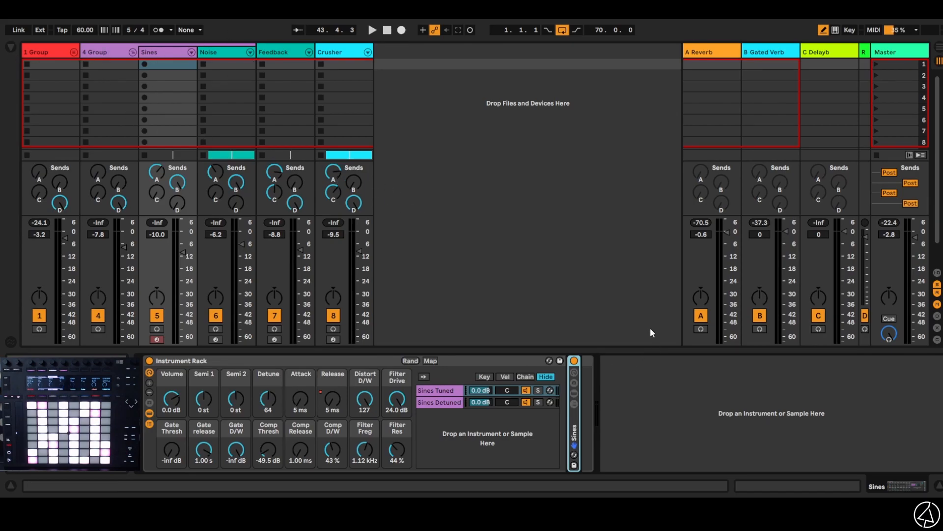
- In the Arrangement, deactivate the 4 Group's Noise, the Feedback and the Crusher tracks, and play from around bar 25
key(Tab)
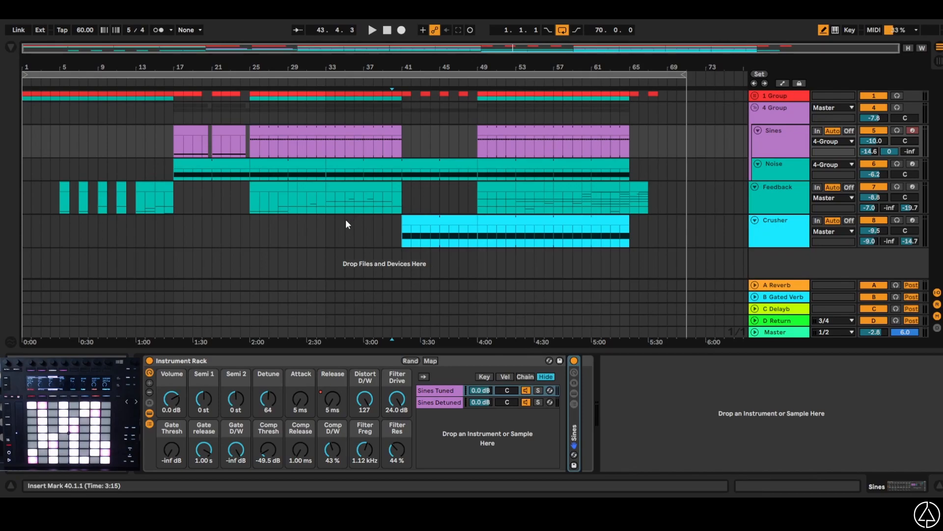
click(875, 165)
click(872, 189)
key(space)
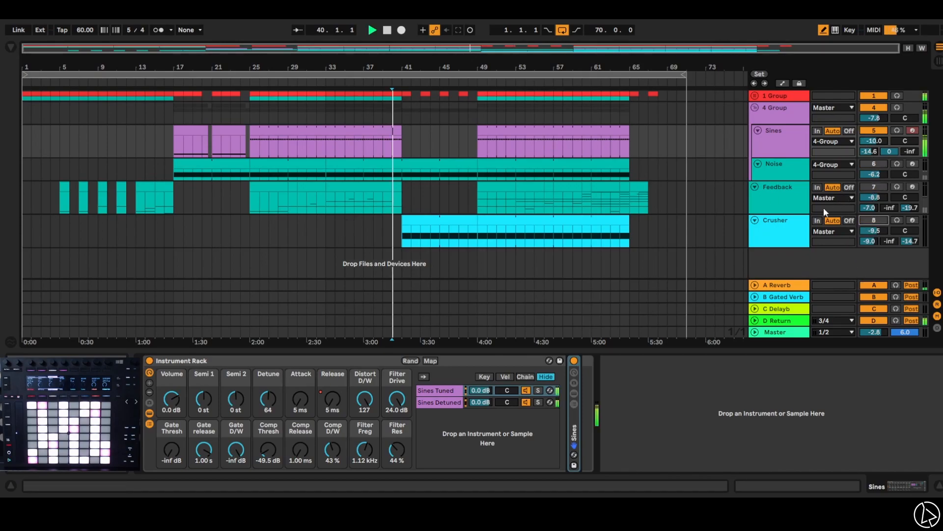
click(246, 82)
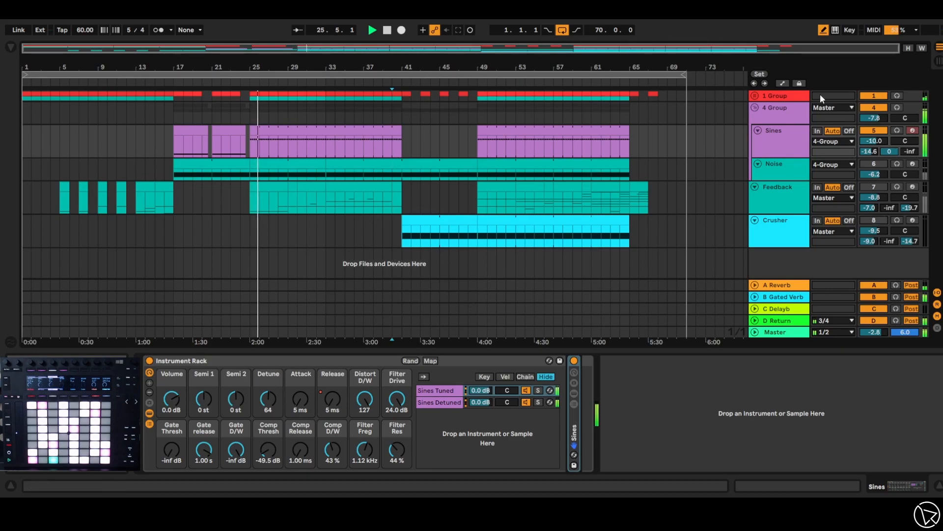
- Unfold 1 Group and audition the sines with the group's volume at -inf and at -17.8 dB
double_click(803, 95)
drag(805, 144, 805, 126)
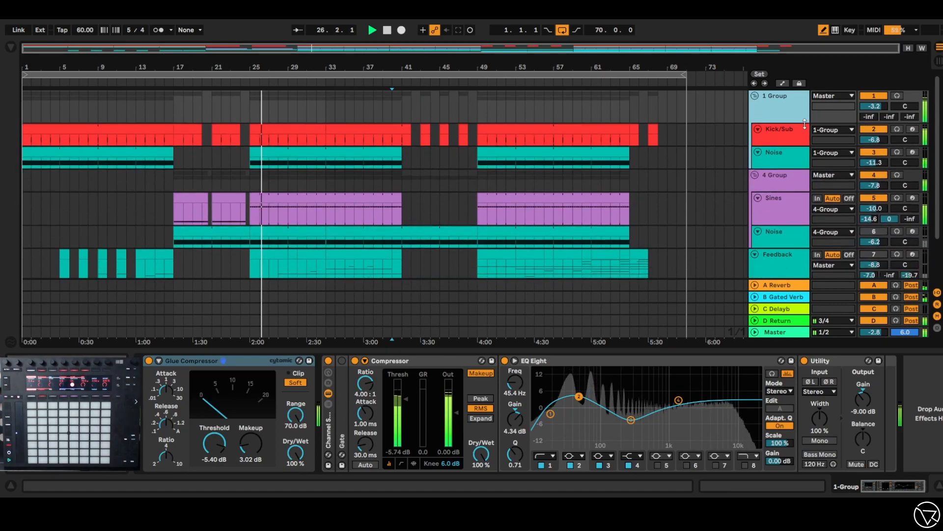
drag(879, 106, 879, 162)
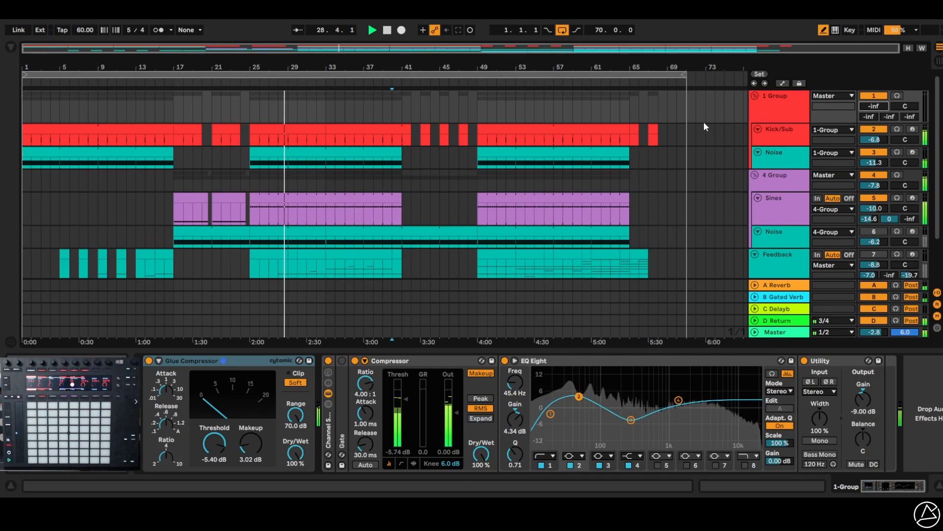
drag(876, 106, 875, 98)
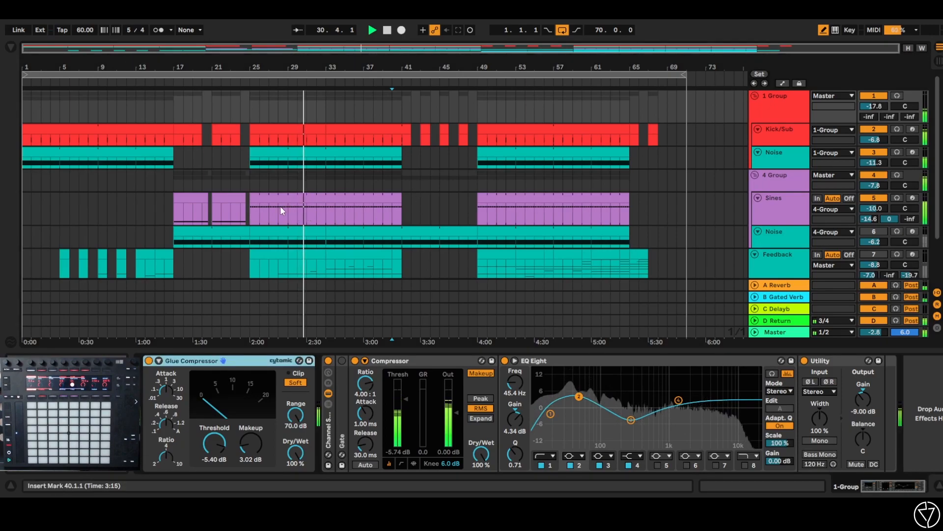
- Audition Sines together with the reactivated 4 Group Noise track, set 1 Group's volume to -inf, and stop playback
click(769, 216)
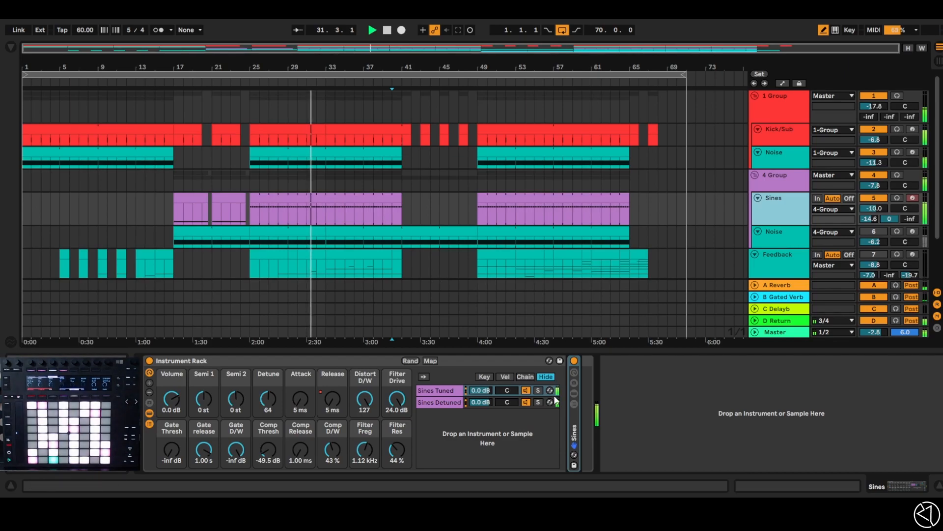
click(879, 241)
click(877, 232)
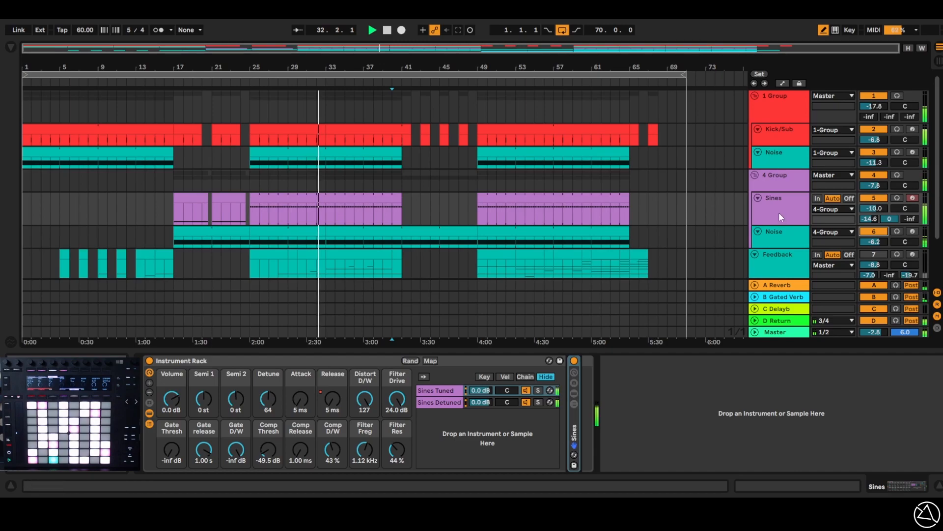
drag(876, 106, 876, 148)
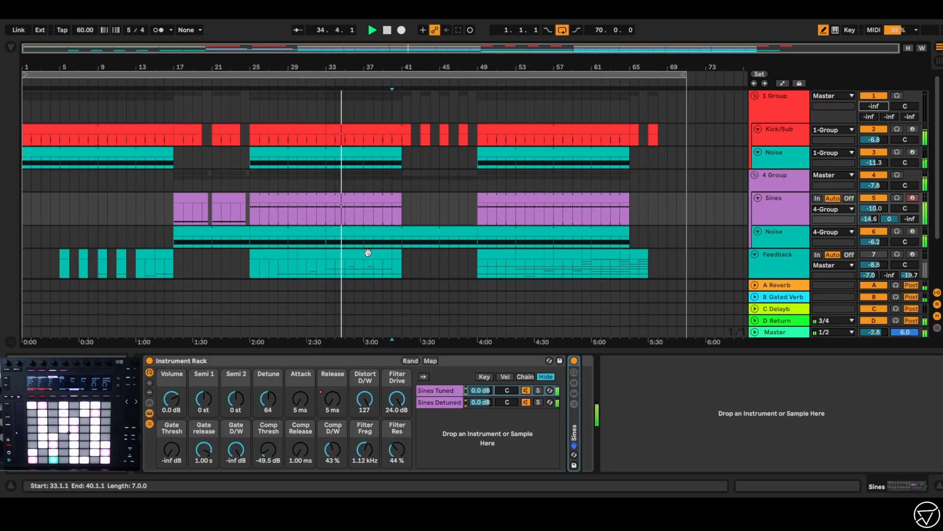
click(386, 30)
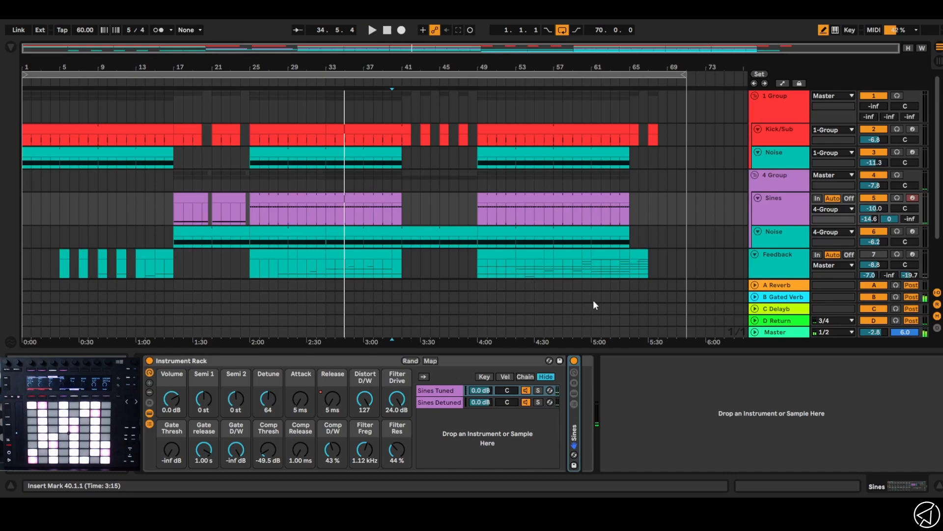
- Select the Feedback track and examine its rack macros, Operator synth and the LFO mapped to Overton Volumes
click(796, 184)
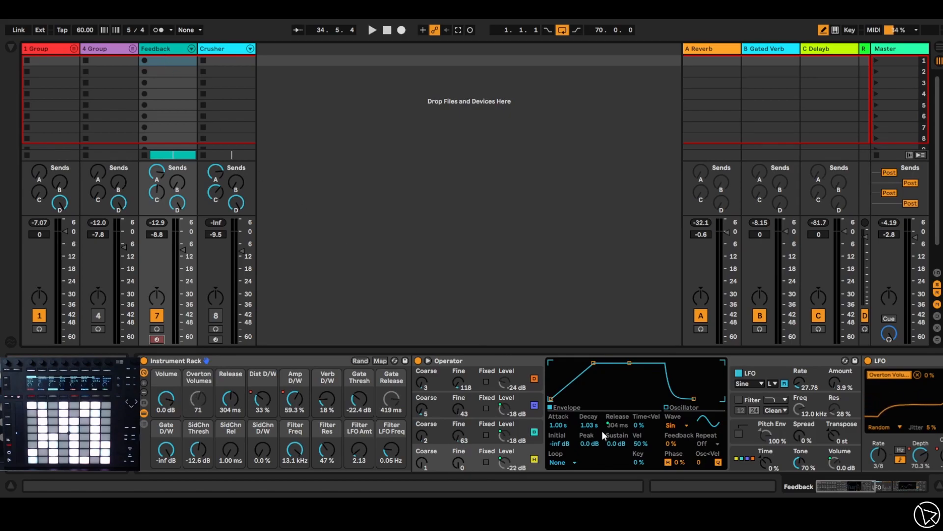
mouse_move(846, 485)
mouse_down()
mouse_move(857, 482)
mouse_move(845, 486)
mouse_up()
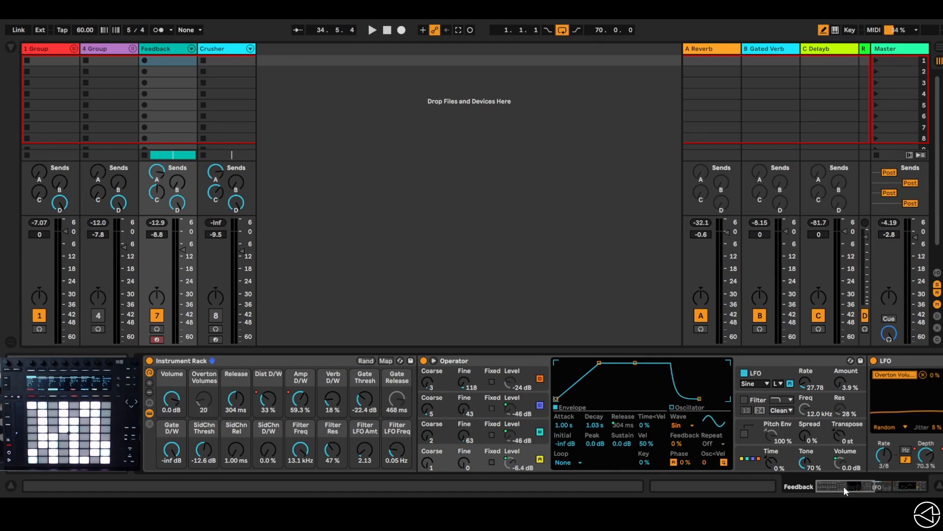
click(532, 364)
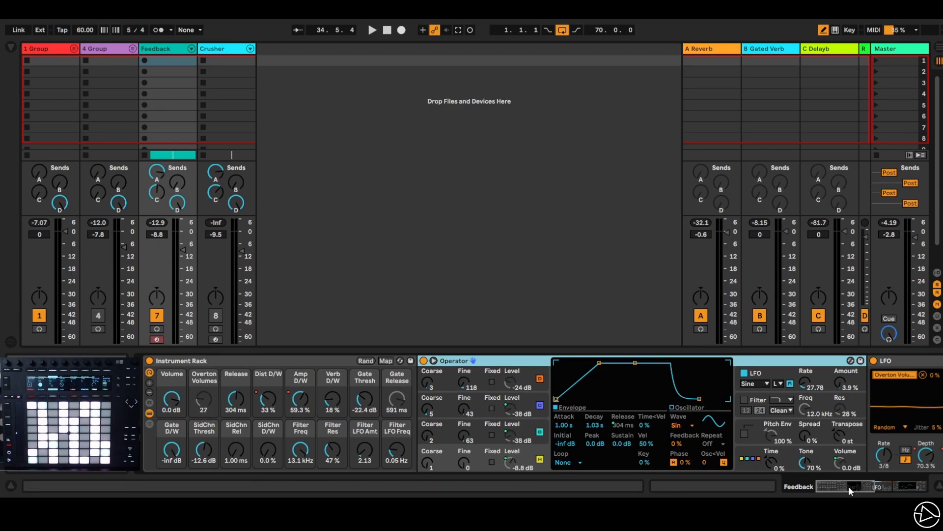
drag(848, 485, 856, 486)
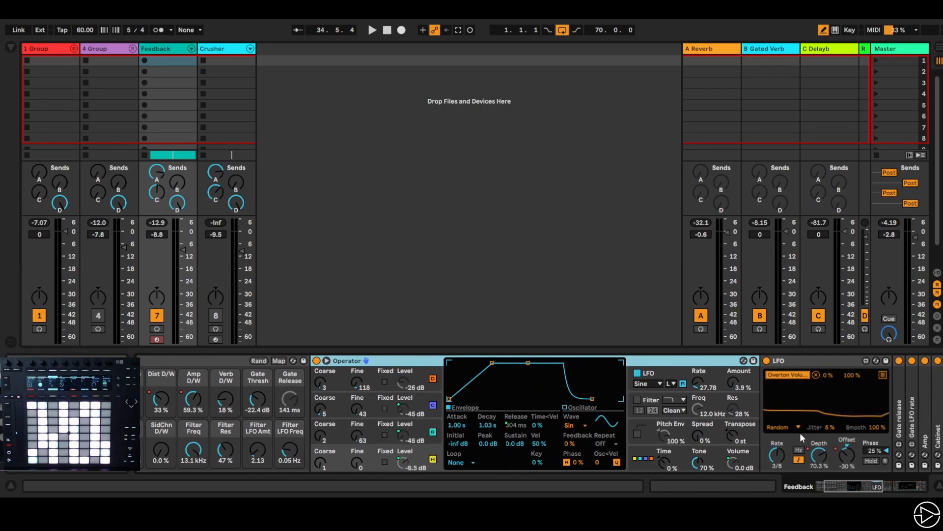
- Remove the LFO's mapping to the Overton Volumes macro in the Feedback rack
click(816, 374)
mouse_move(871, 492)
mouse_down()
mouse_move(857, 484)
mouse_move(894, 485)
mouse_move(839, 486)
mouse_move(869, 485)
mouse_move(856, 486)
mouse_up()
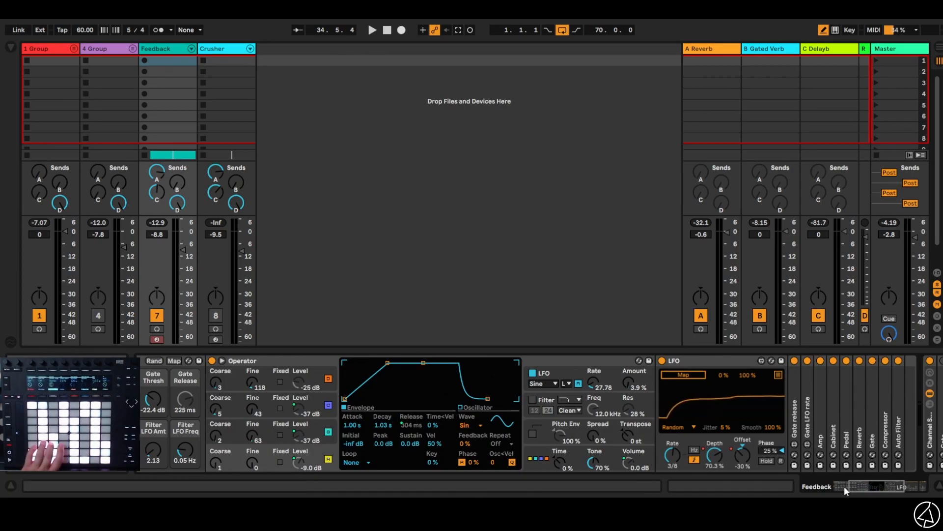
drag(857, 487, 826, 491)
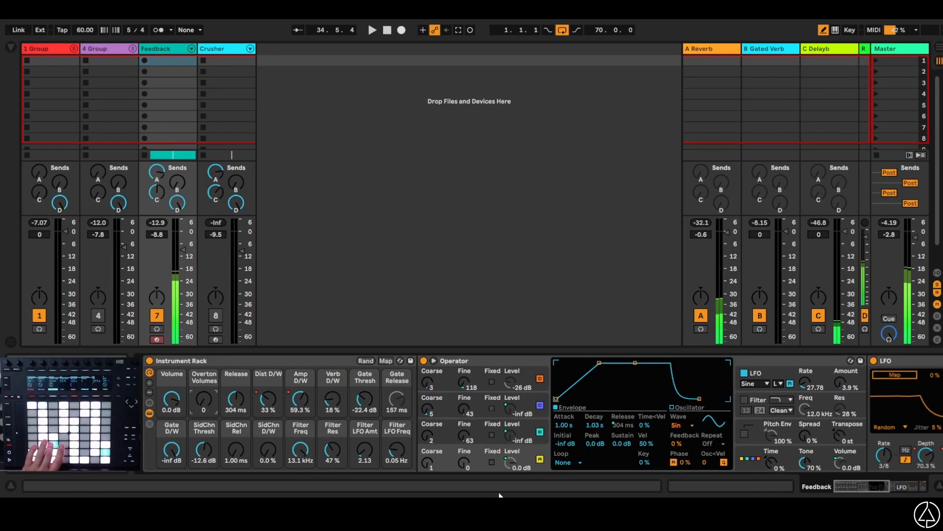
- Unfold the Gate release LFO in the Feedback rack to examine its mapping, and fold it again
drag(873, 488, 902, 488)
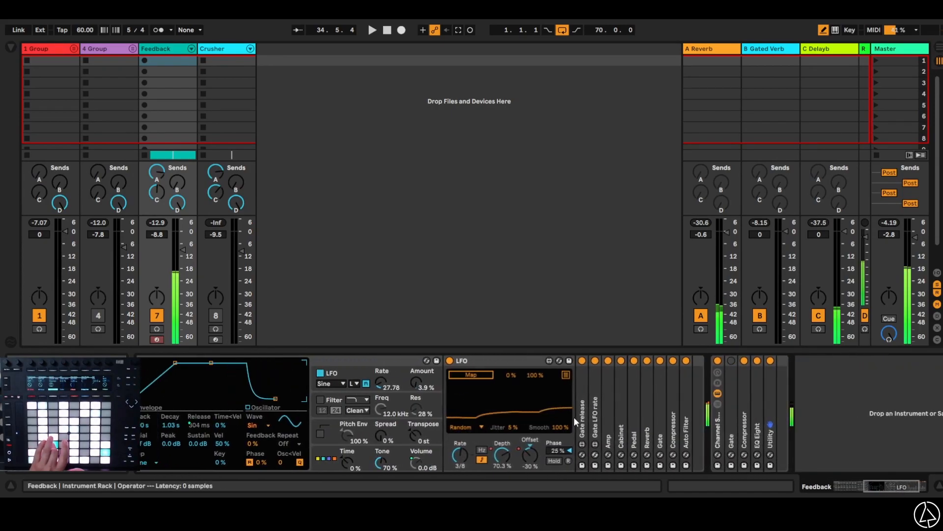
double_click(582, 415)
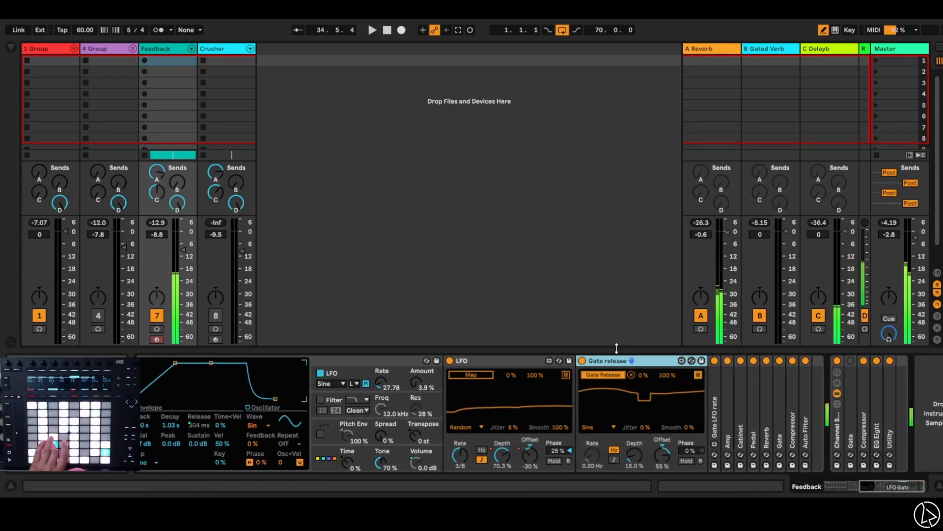
double_click(609, 363)
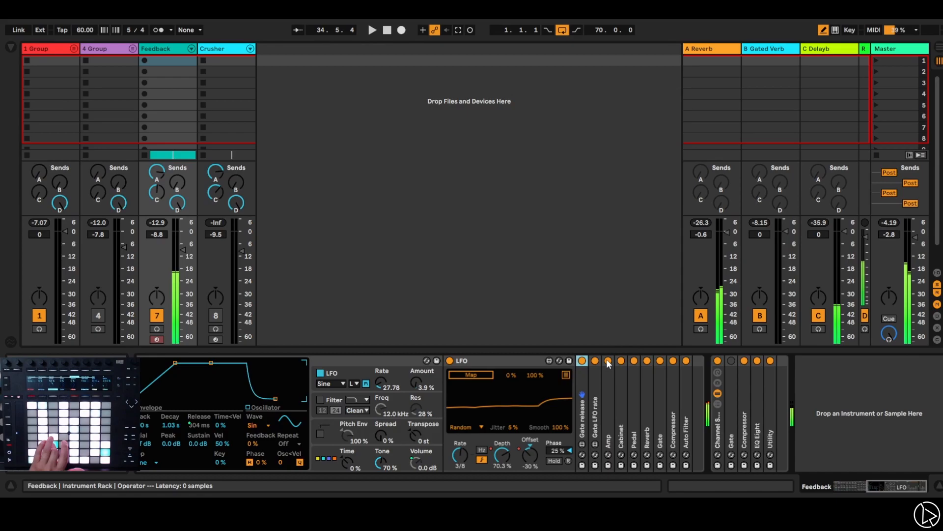
- Unfold the Feedback rack's effects from Amp through Compressor to examine them, and check the Auto Filter before folding it again
double_click(608, 427)
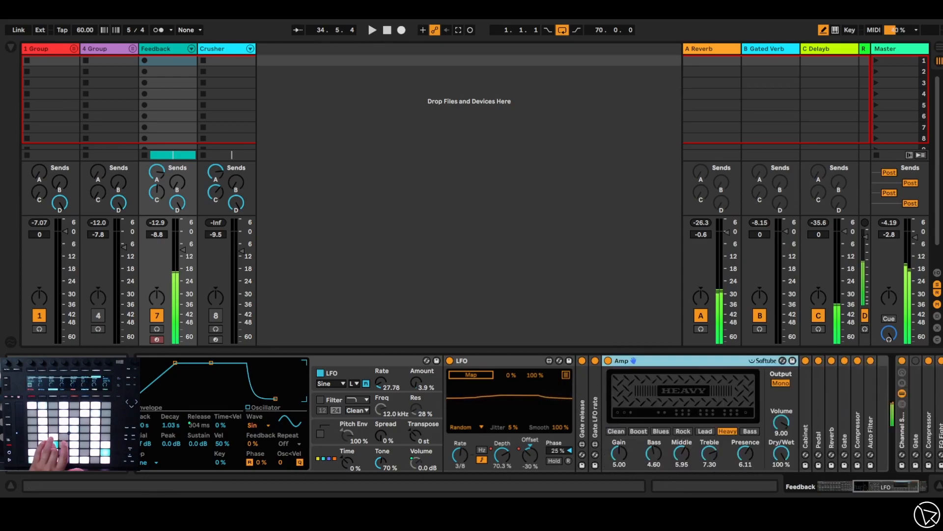
double_click(806, 431)
drag(889, 487, 847, 483)
double_click(791, 435)
click(790, 418)
double_click(790, 418)
double_click(748, 418)
double_click(760, 428)
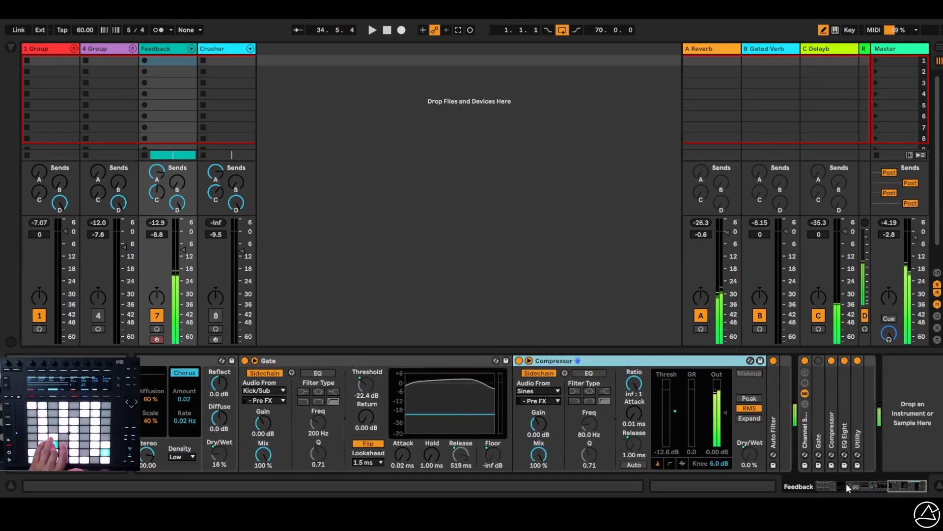
double_click(774, 427)
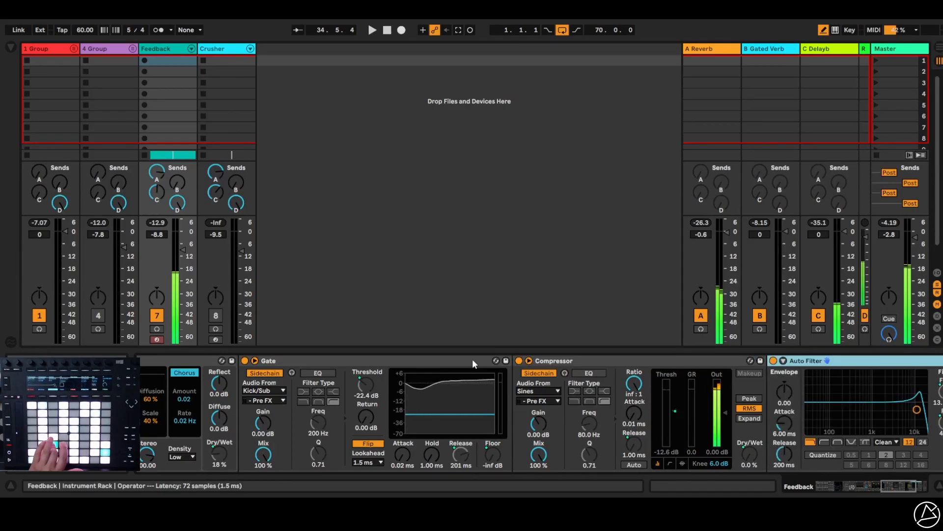
double_click(842, 360)
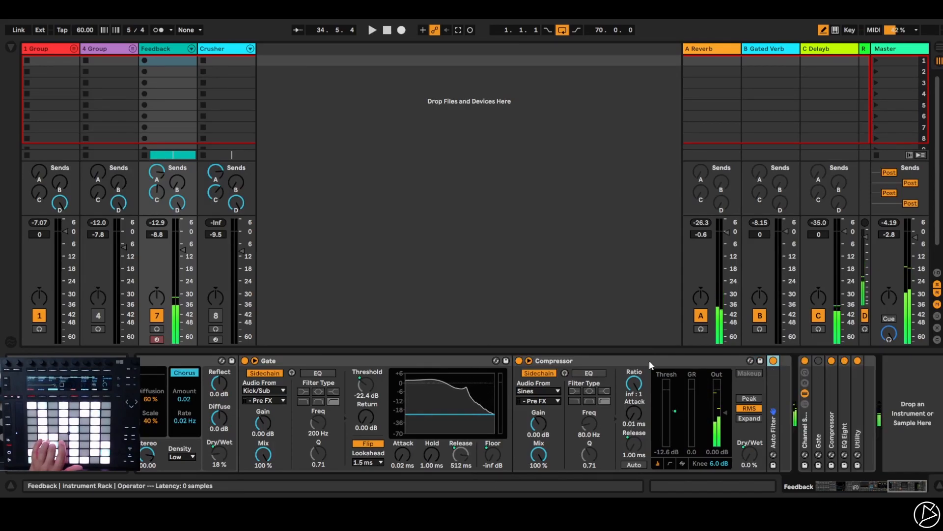
- Fold the Compressor and the Gate in the Feedback rack
double_click(651, 363)
double_click(452, 364)
drag(903, 484, 869, 488)
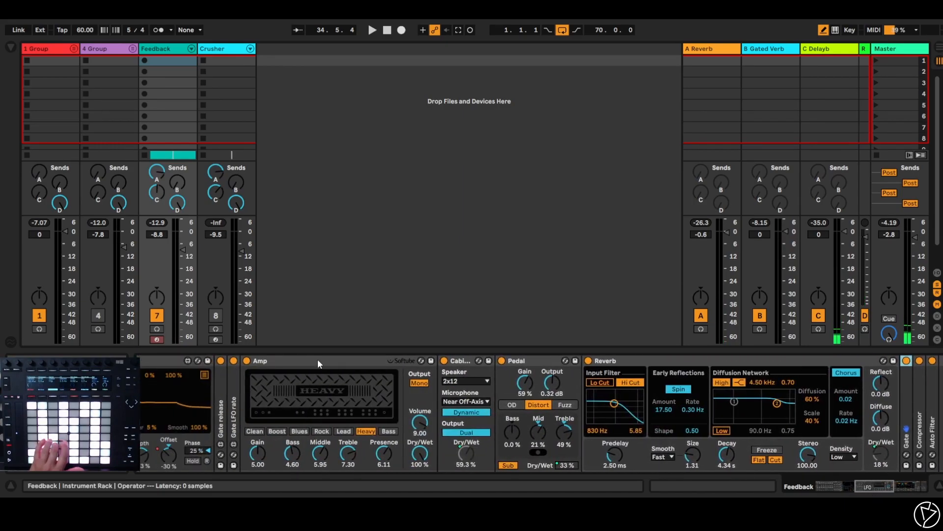
- Switch off the Amp, Cabinet, Pedal and Reverb in the Feedback rack to hear the dry Operator
click(255, 360)
click(247, 361)
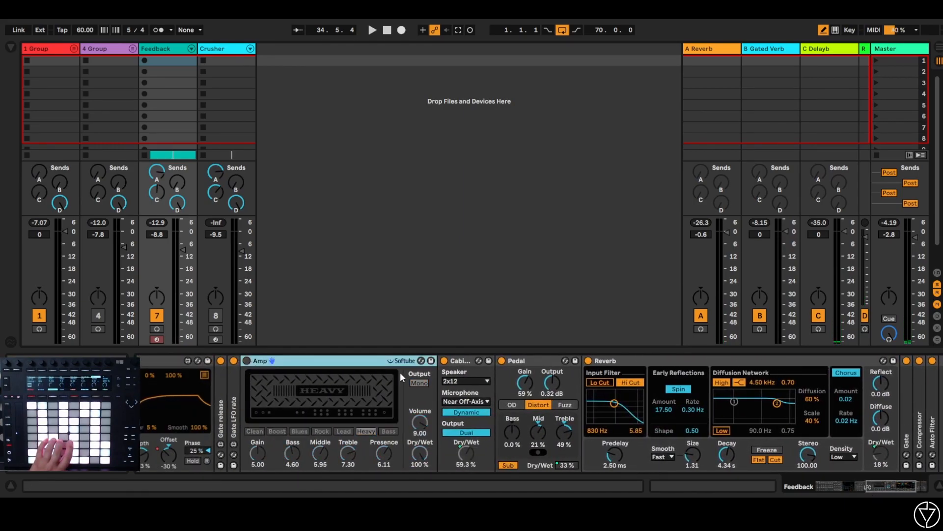
click(444, 361)
click(502, 361)
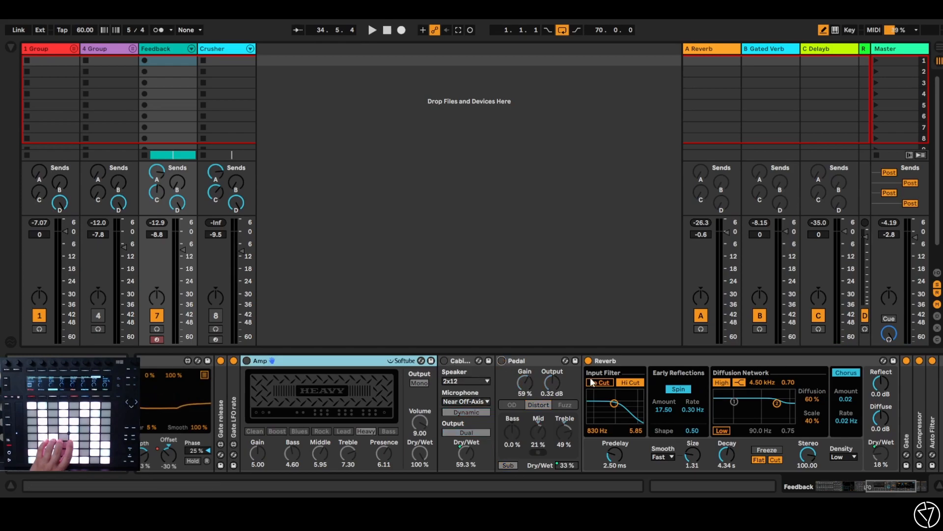
click(589, 360)
- Set the Feedback track's volume to -1.0 dB and audition the Overton Volumes macro, returning it to 0
drag(882, 492, 838, 483)
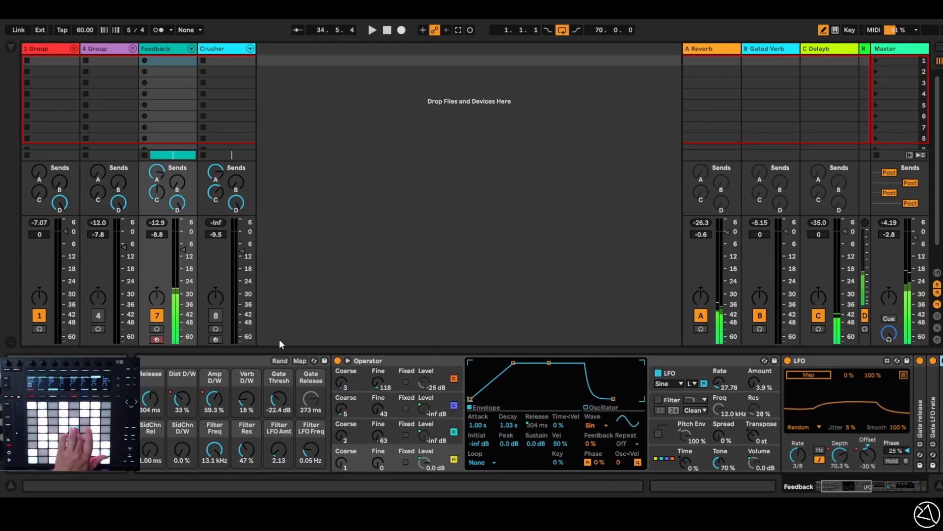
drag(873, 485, 826, 484)
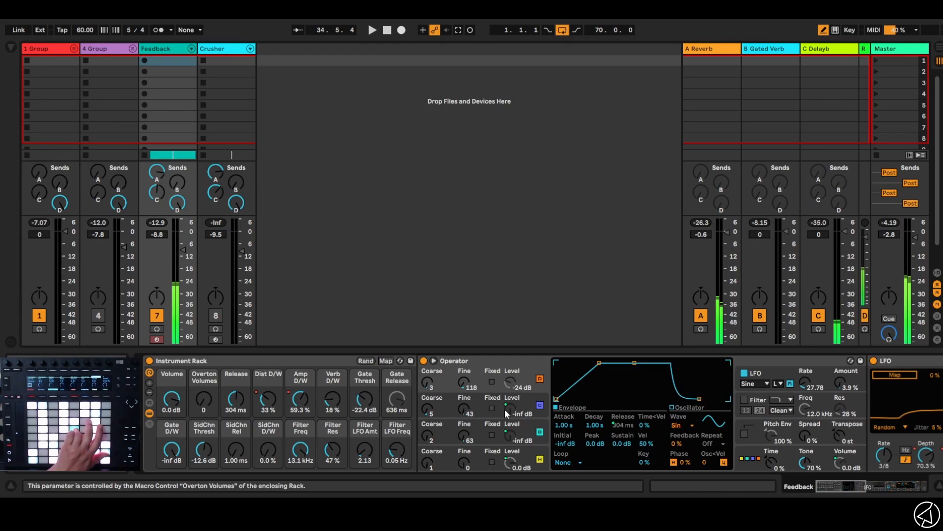
drag(182, 251, 181, 234)
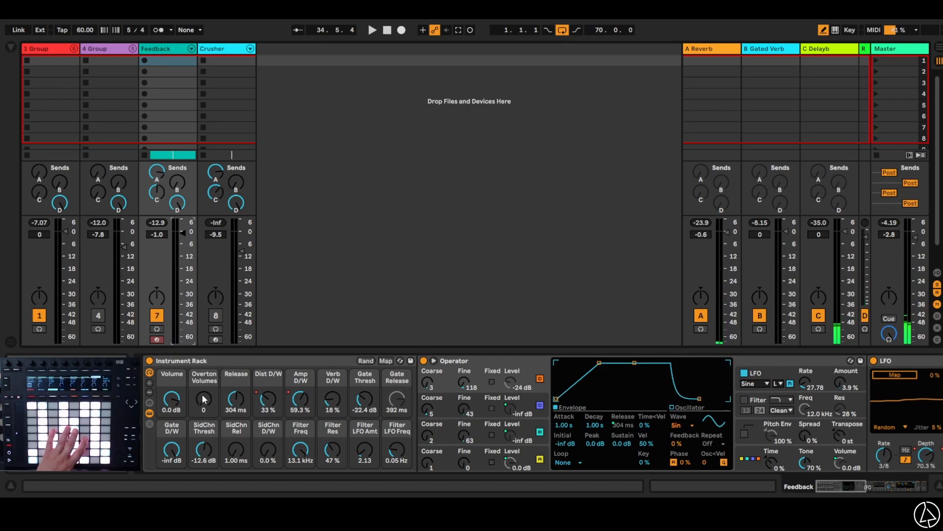
mouse_move(204, 398)
mouse_down()
mouse_move(204, 343)
mouse_move(204, 406)
mouse_up()
- Switch the Feedback rack's Amp, Cabinet, Pedal and Reverb back on
drag(834, 486, 882, 485)
click(291, 360)
click(488, 361)
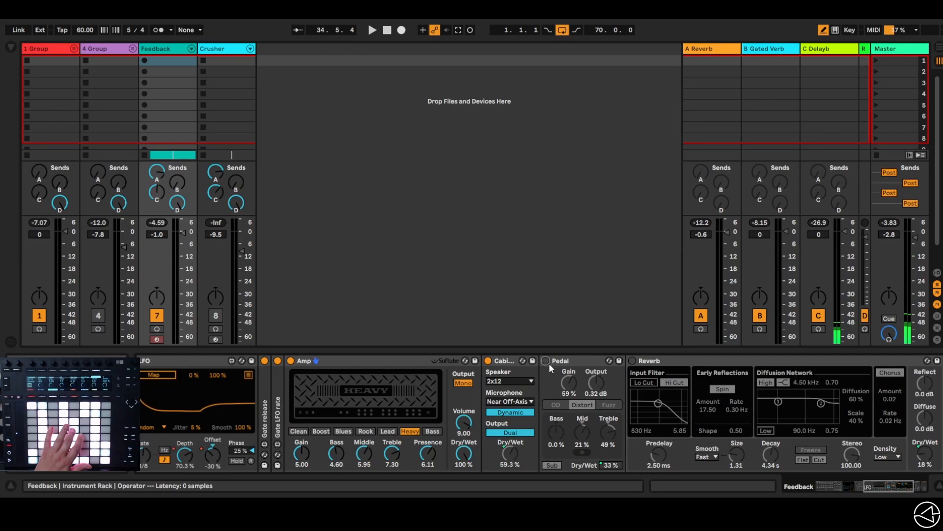
click(546, 361)
click(633, 361)
- Audition the Feedback rack's macros, ending with Release at 256 ms, Dist D/W 100%, Amp D/W 0%, Verb D/W 14% and Overton Volumes 0
drag(881, 490, 828, 486)
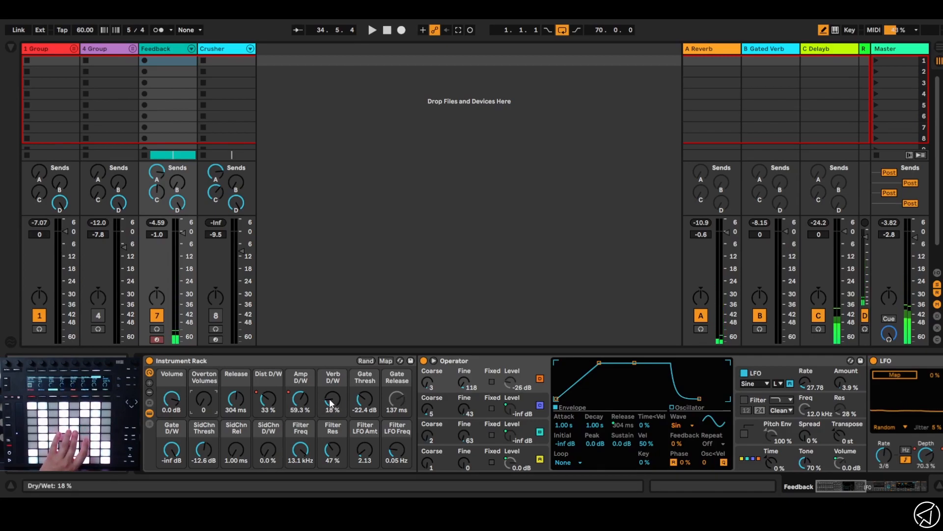
drag(299, 400, 299, 346)
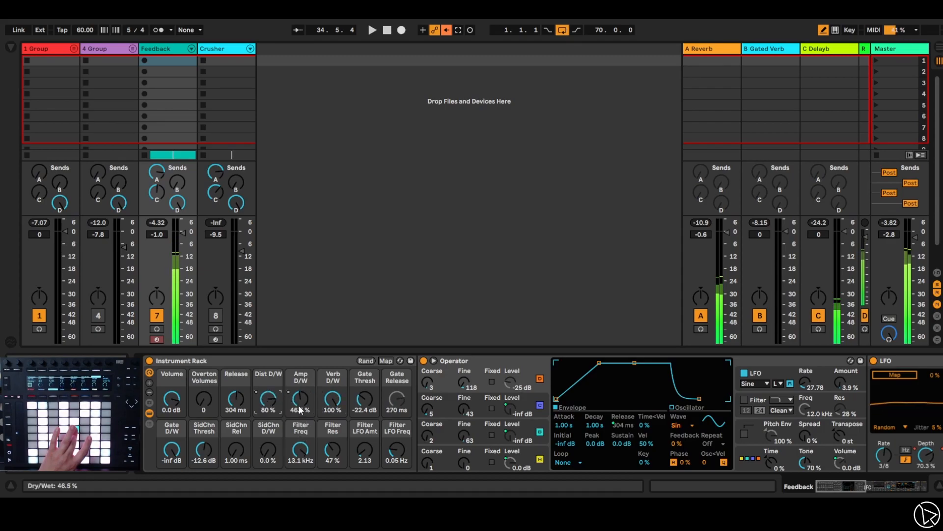
drag(190, 395, 189, 385)
mouse_move(268, 399)
mouse_down()
mouse_move(268, 448)
mouse_move(269, 403)
mouse_up()
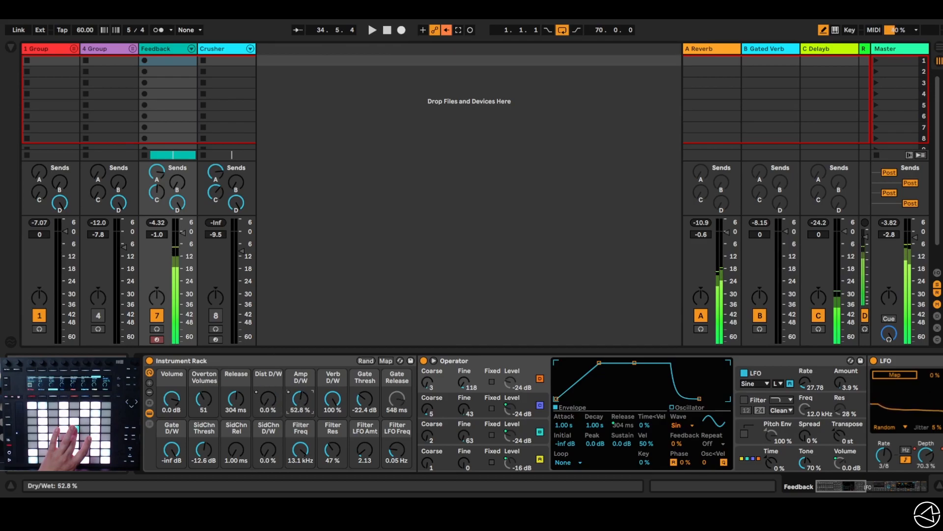
drag(331, 401, 300, 423)
drag(236, 399, 267, 357)
drag(207, 399, 206, 424)
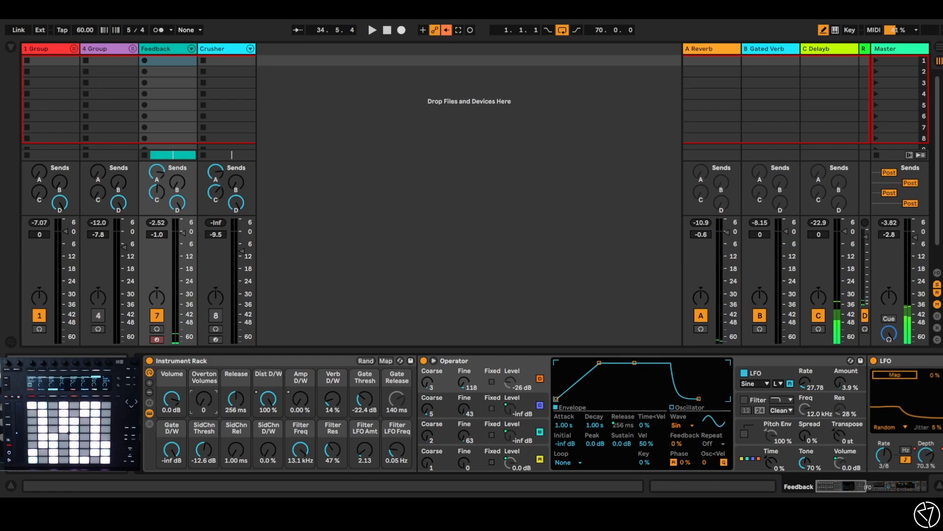
- Map the Feedback rack's LFO to the Overton Volumes macro and re-enable the overridden automation
click(845, 485)
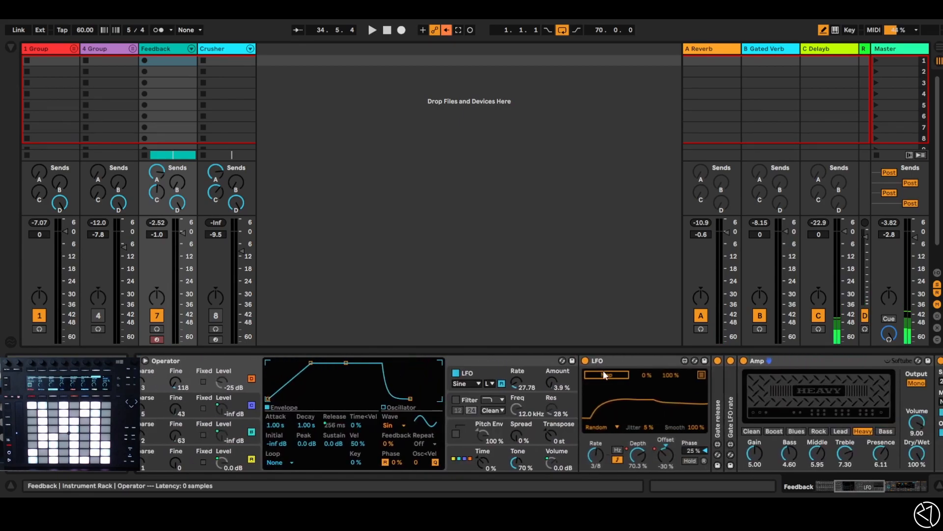
click(604, 375)
drag(869, 486, 830, 485)
click(212, 397)
click(447, 30)
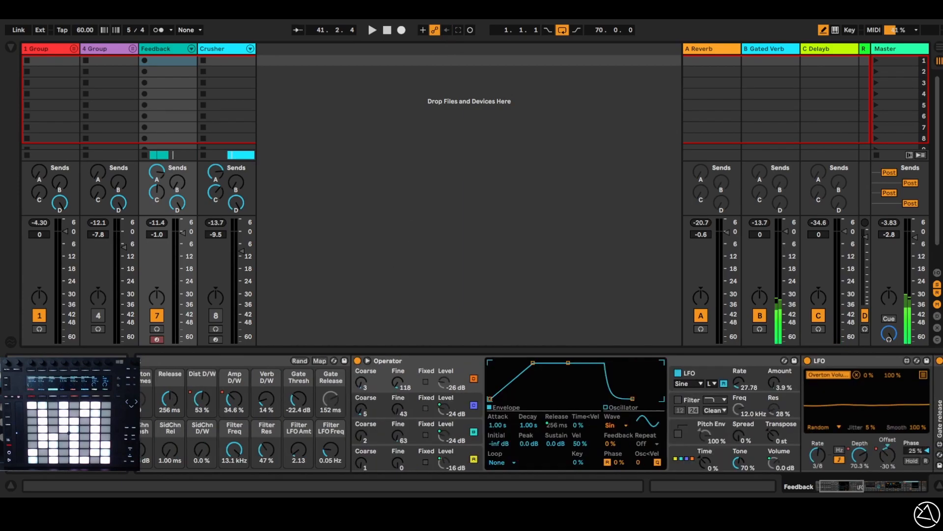
- Play the arrangement around bar 40 while examining the Feedback rack's Gate and macros, and listen again from bar 25
scroll(812, 446, right, 10)
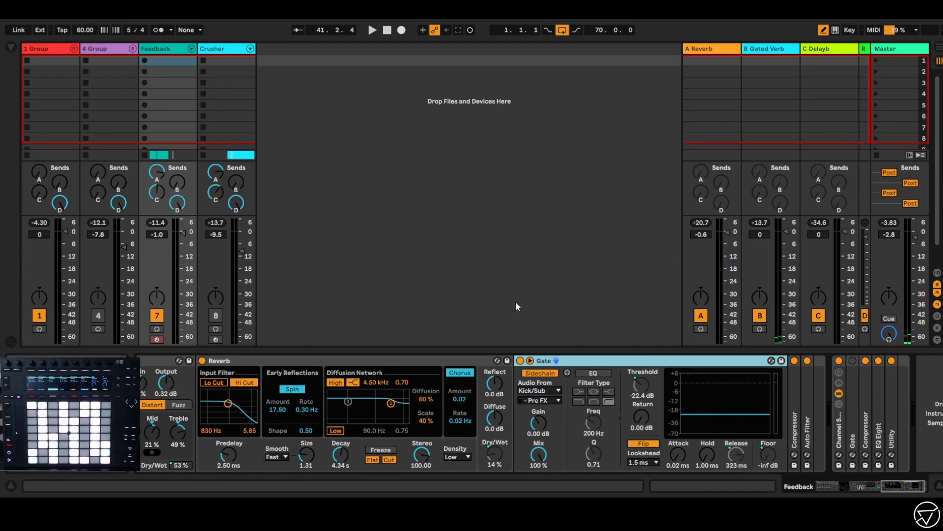
key(Tab)
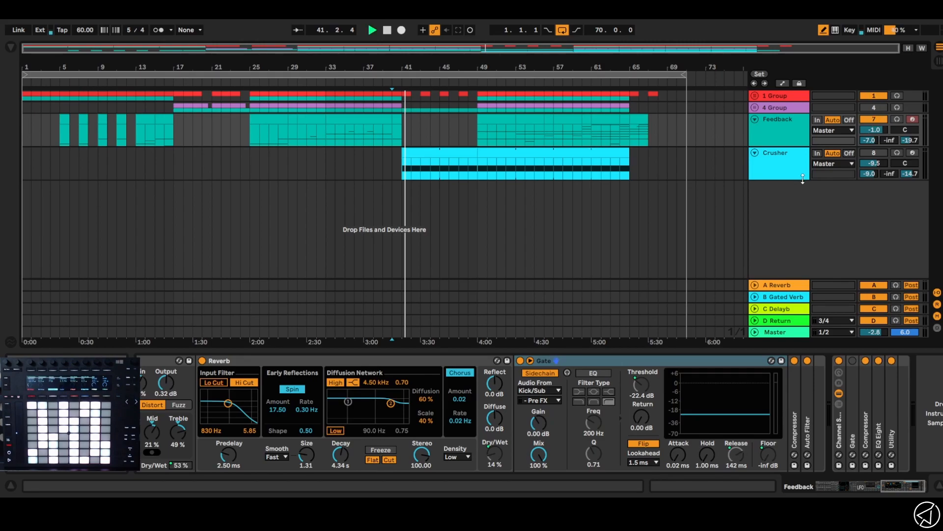
key(space)
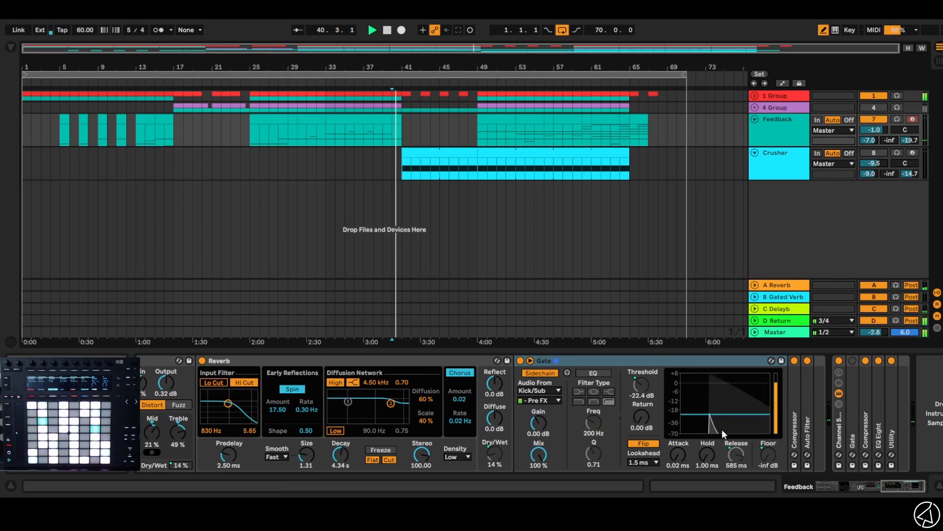
drag(913, 487, 839, 486)
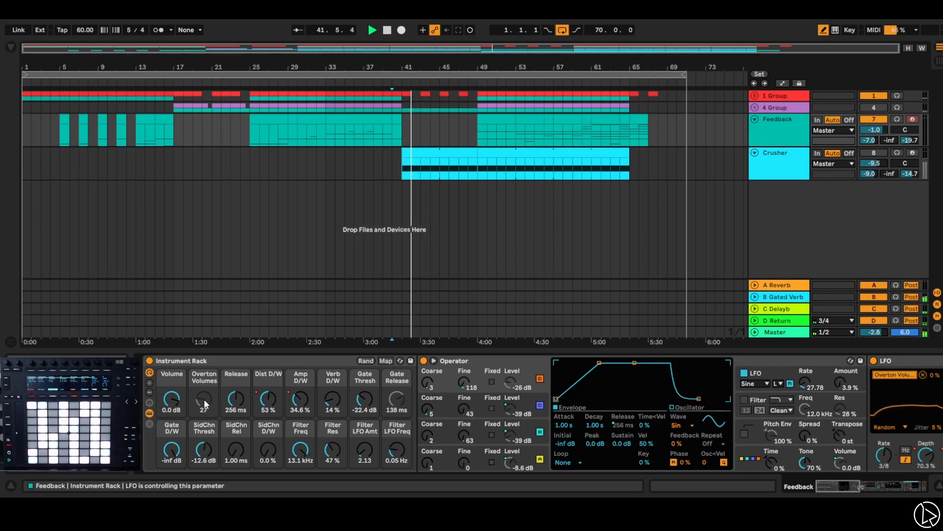
click(250, 83)
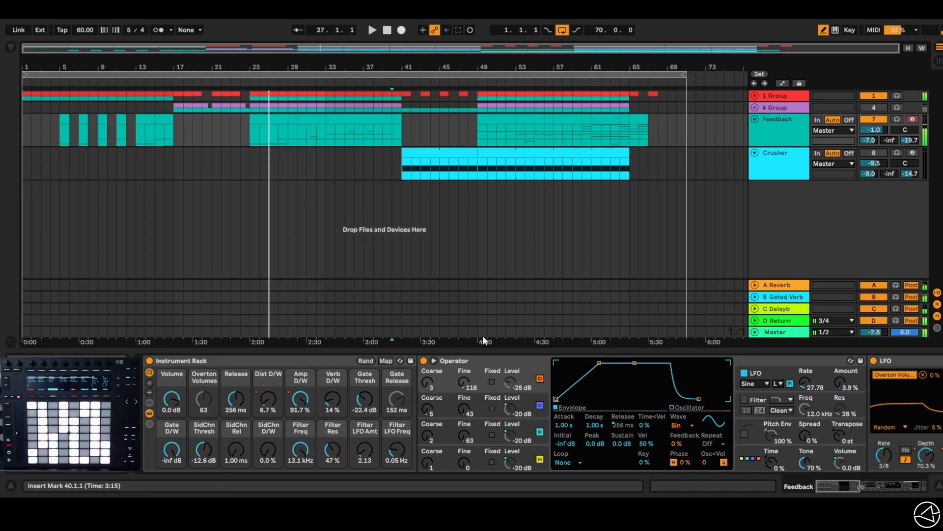
- Fold the Feedback rack's effect devices, including the LFO, Amp, Cabinet, Pedal, Reverb and Gate, and return to the macros
mouse_move(845, 485)
mouse_down()
mouse_move(872, 473)
mouse_move(852, 493)
mouse_move(838, 486)
mouse_move(856, 485)
mouse_up()
double_click(626, 361)
click(627, 361)
double_click(626, 362)
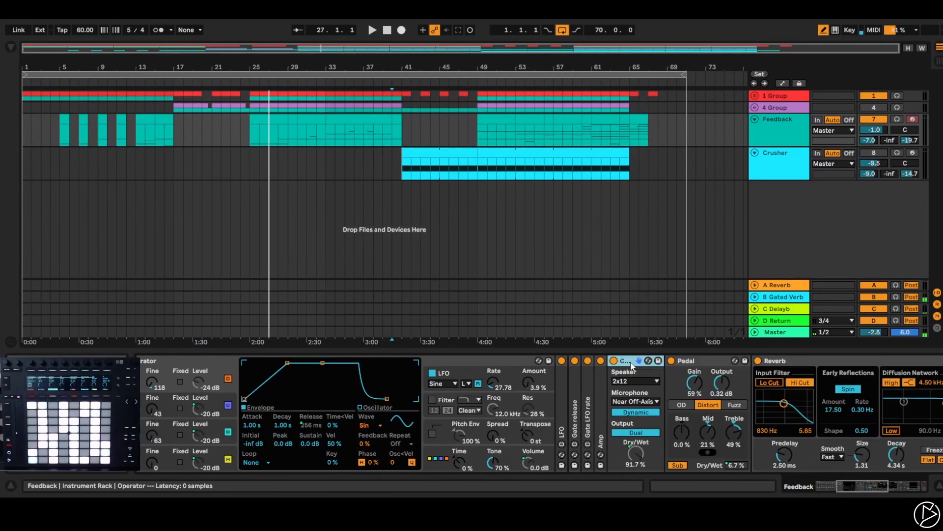
double_click(633, 362)
double_click(646, 362)
double_click(651, 363)
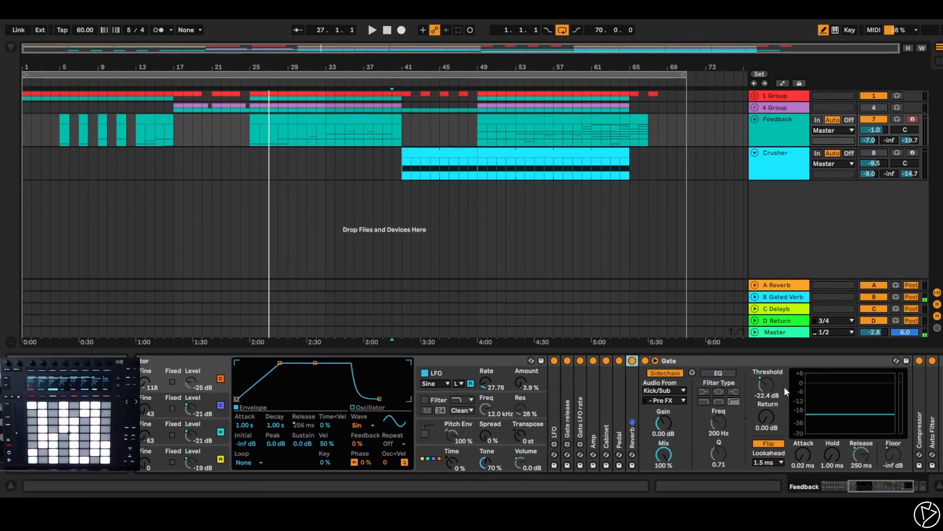
click(809, 361)
double_click(809, 362)
drag(898, 490, 868, 491)
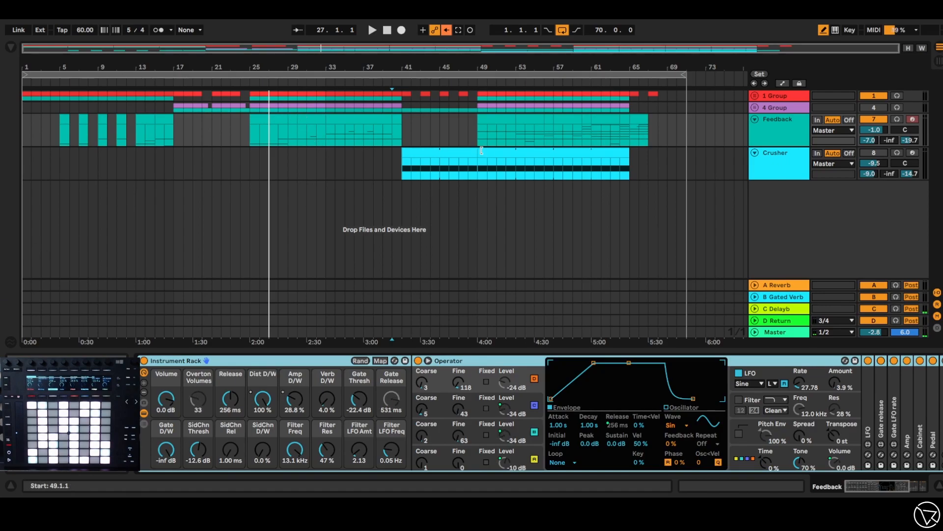
- Open the Feedback clip at bar 49 and examine its notes in the enlarged note editor
click(500, 116)
double_click(501, 116)
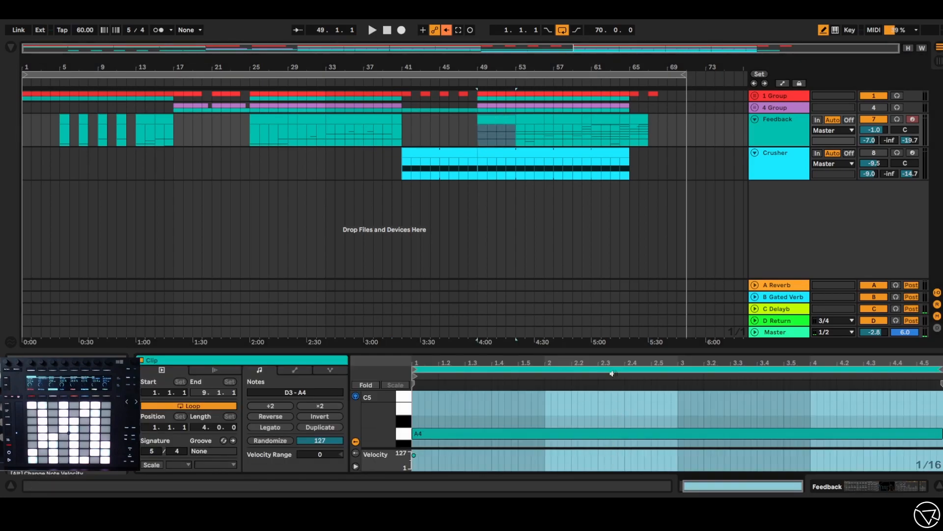
drag(613, 349, 610, 101)
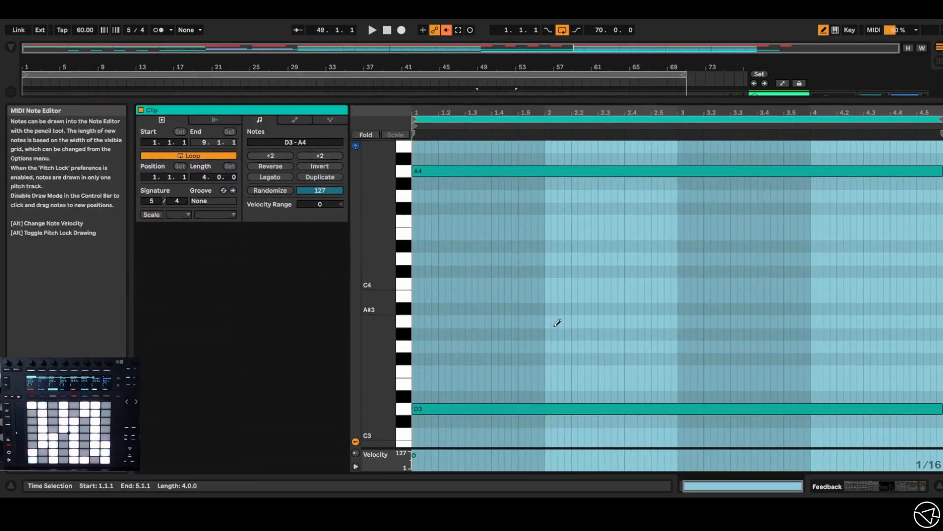
drag(431, 100, 422, 349)
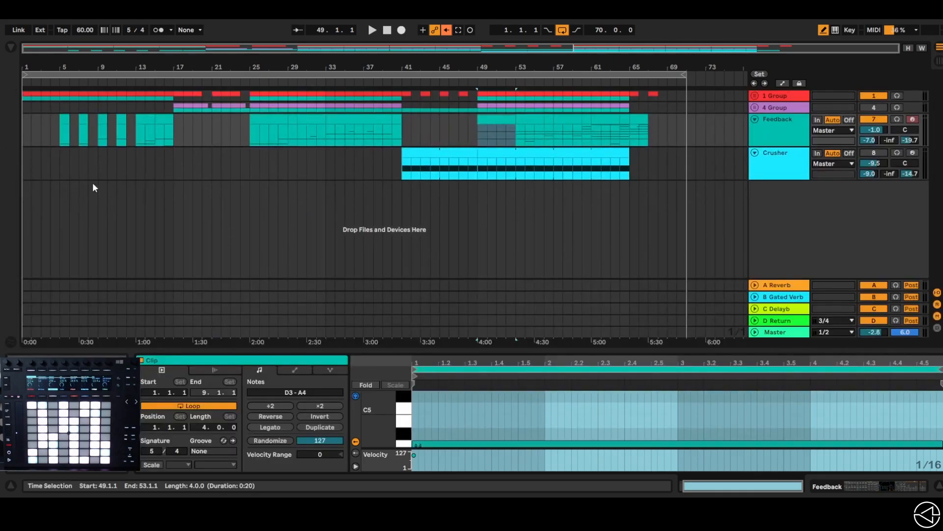
- Examine the notes of the first Feedback clip at bar 5 in the enlarged note editor
click(60, 120)
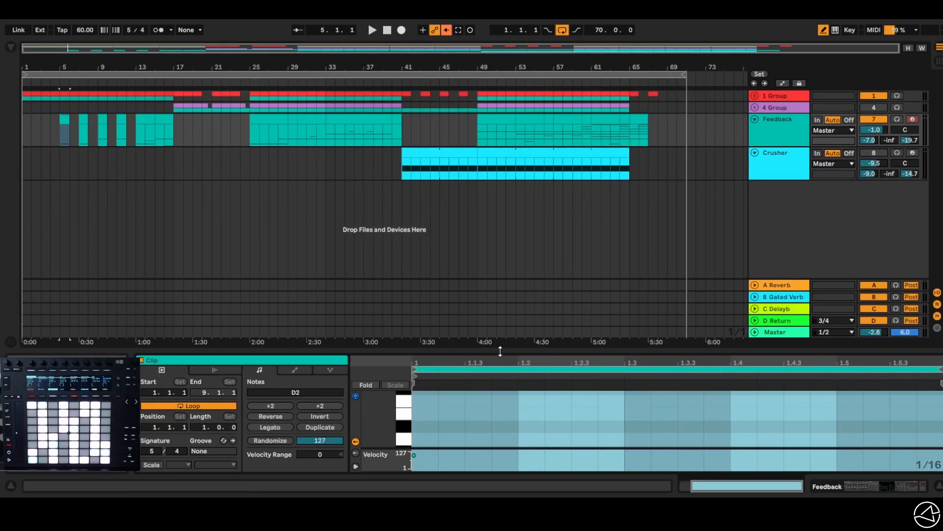
drag(505, 349, 514, 85)
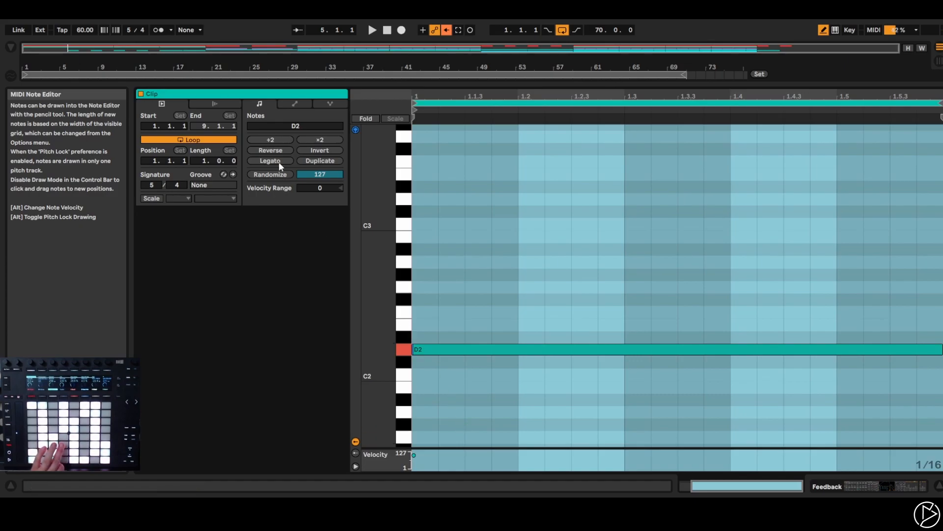
drag(419, 86, 419, 318)
- Examine the stacked notes of the Feedback clip at bar 65, check the track's rack, and select the clip's D6 note
click(642, 119)
drag(651, 318, 651, 185)
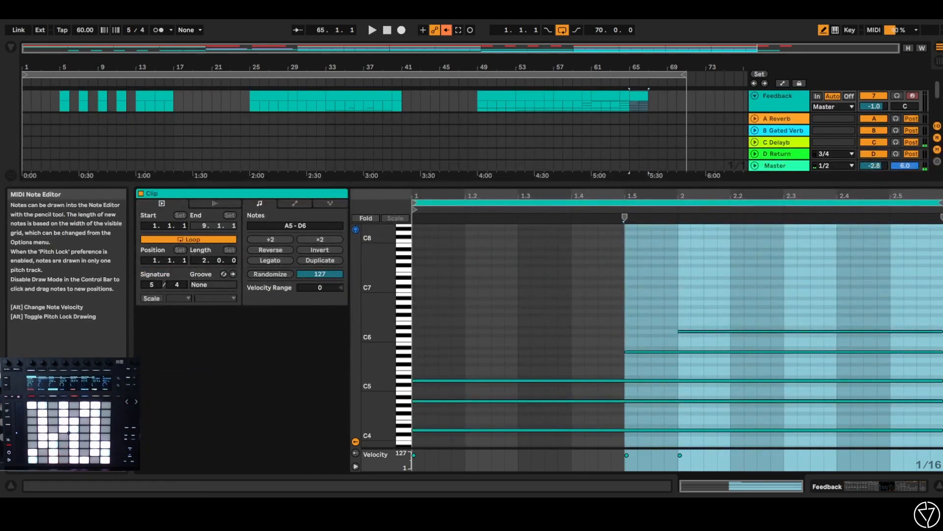
click(879, 486)
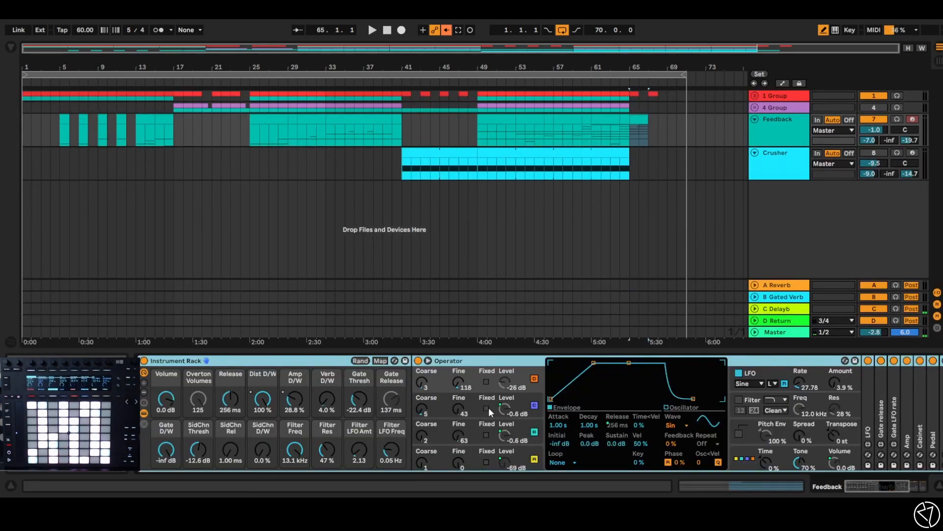
click(752, 487)
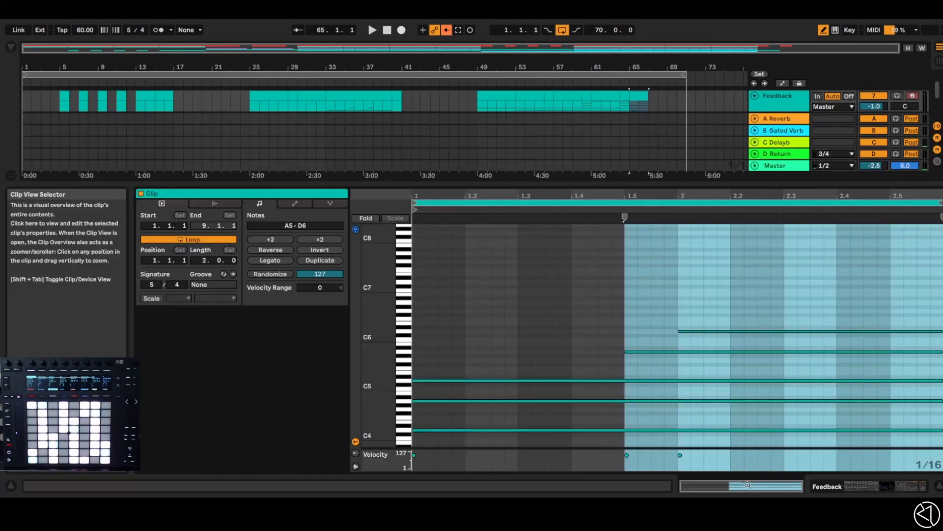
click(406, 331)
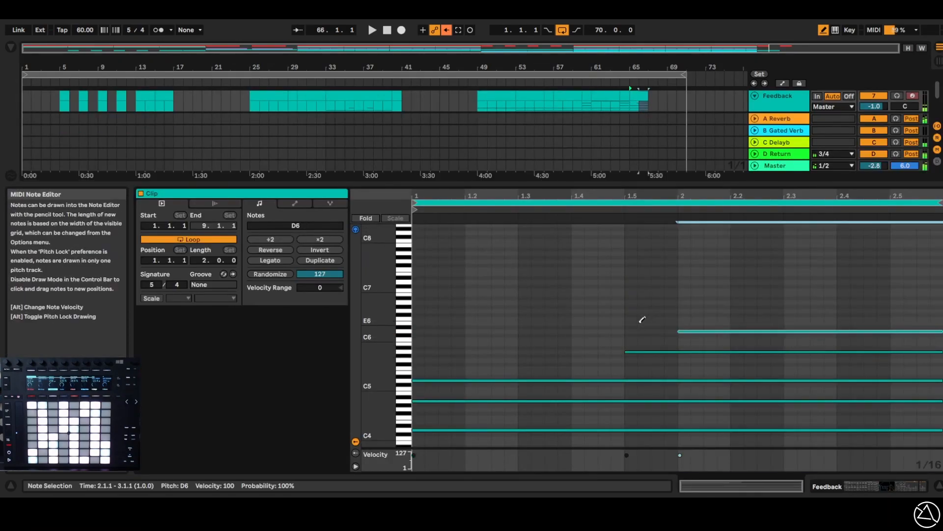
scroll(642, 319, down, 3)
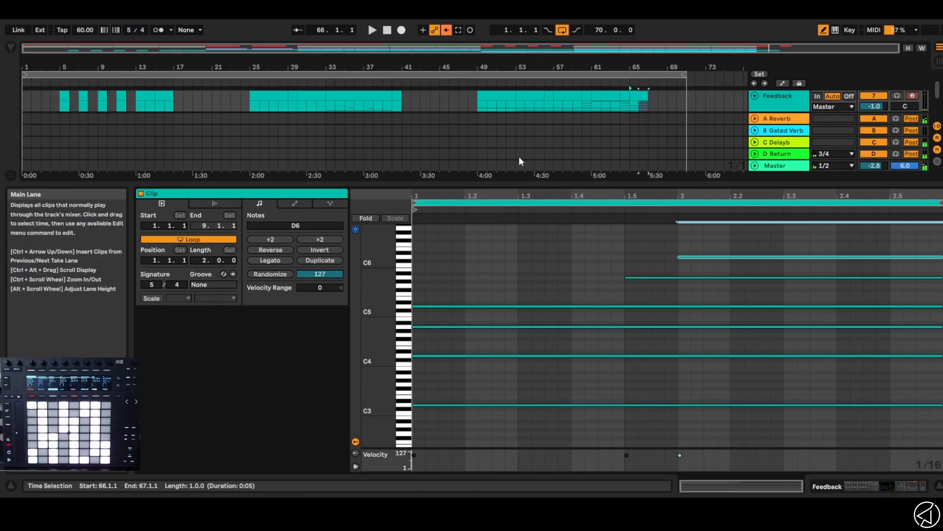
drag(533, 183, 509, 467)
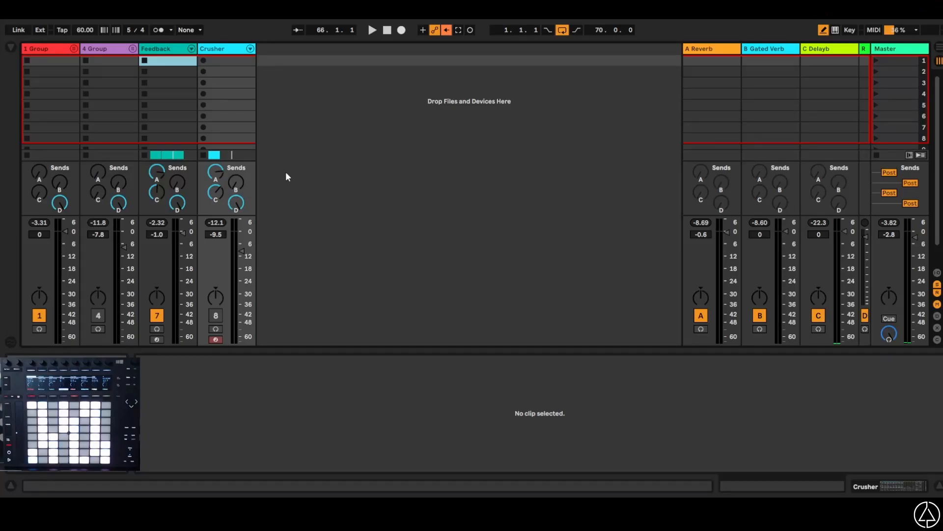
- Select the Crusher track, show its rack macros and unfold the Analog synth to examine it
click(224, 49)
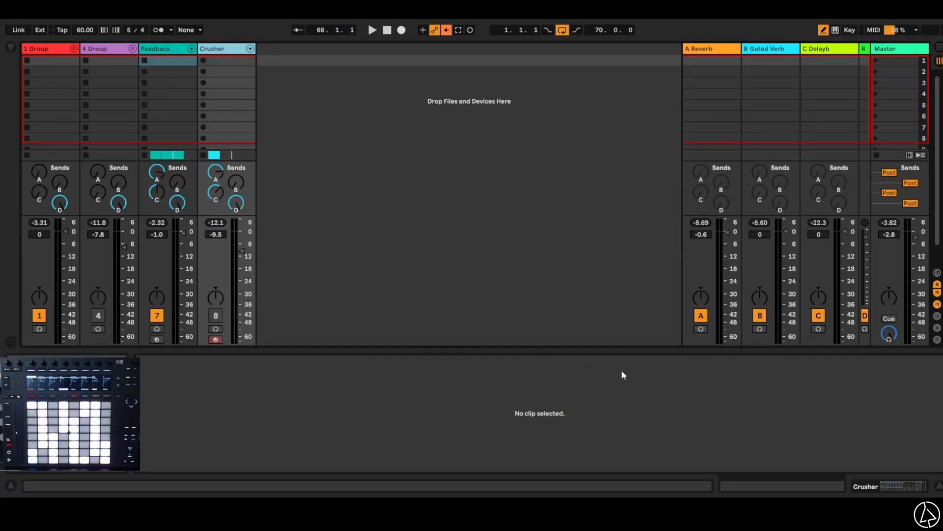
click(893, 487)
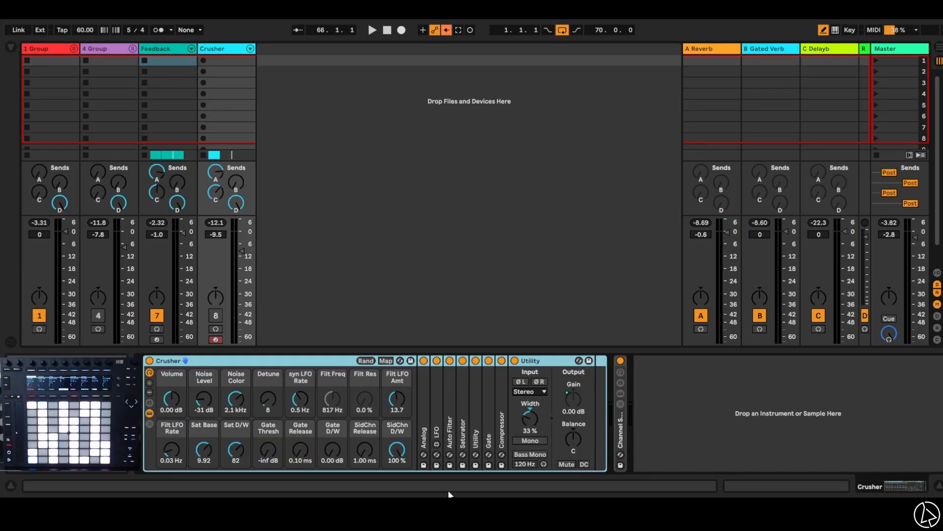
double_click(427, 425)
mouse_move(892, 484)
mouse_down()
mouse_move(901, 482)
mouse_move(883, 487)
mouse_up()
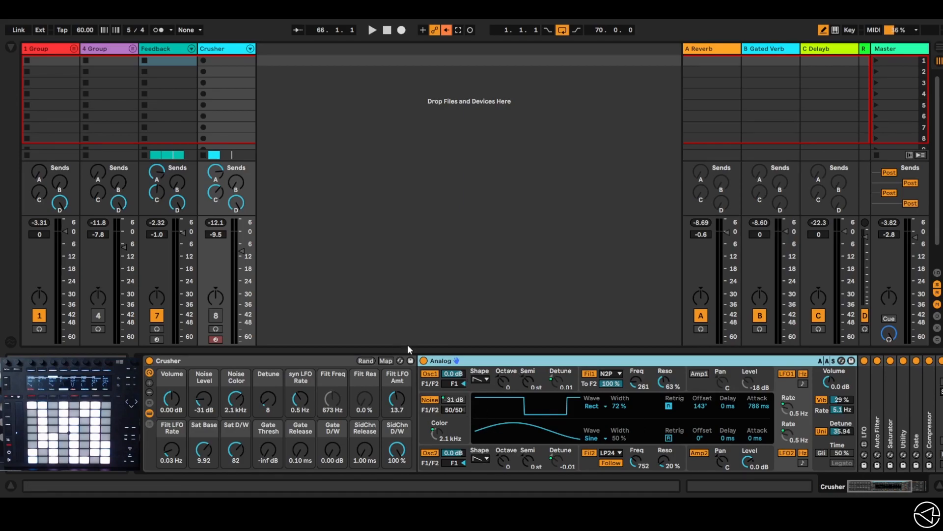
- Unfold the Crusher rack's LFO and Auto Filter in turn to examine them, collapsing each again
drag(886, 485, 905, 485)
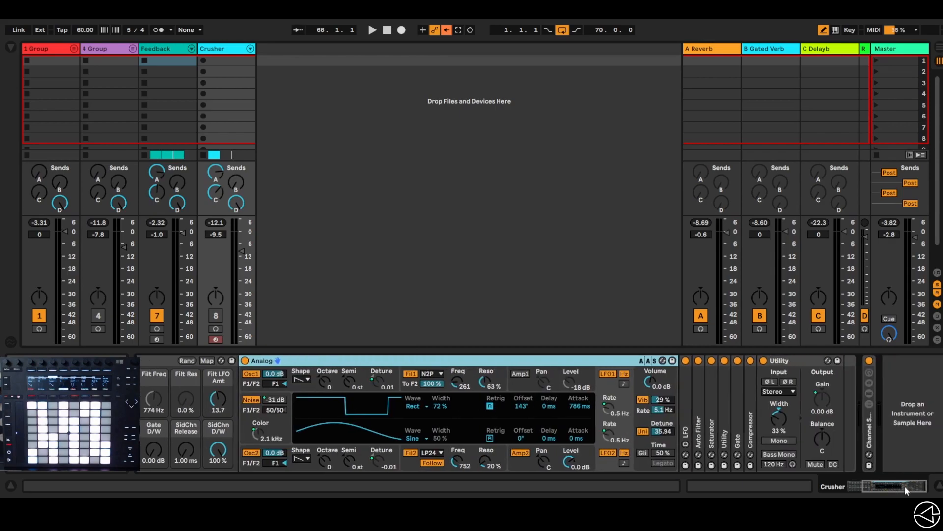
double_click(684, 411)
double_click(719, 361)
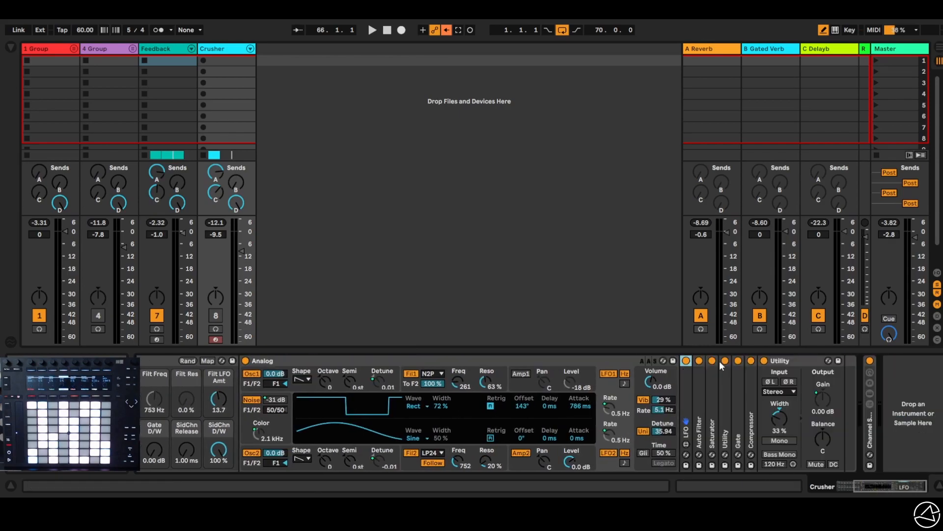
double_click(700, 433)
double_click(786, 361)
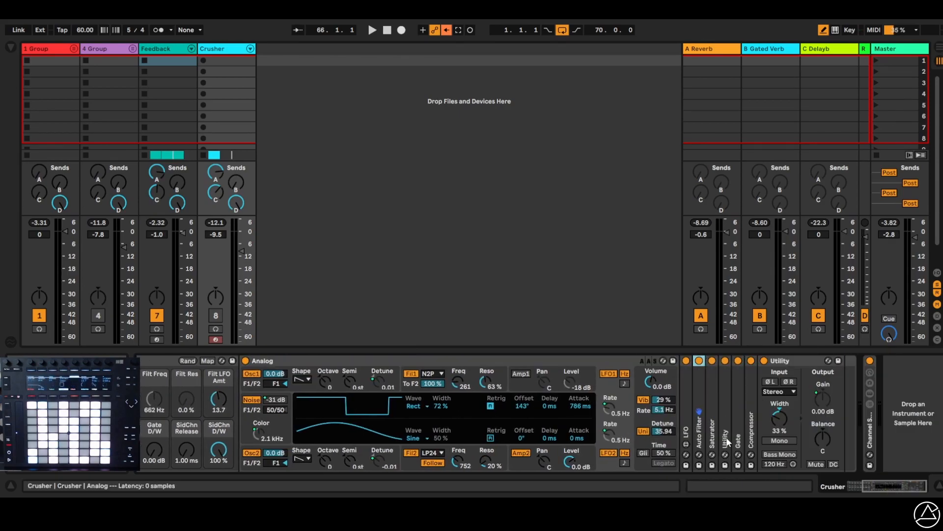
- Examine the Saturator and the Utility before the Gate in the Crusher rack, collapsing each device again
double_click(712, 427)
double_click(814, 361)
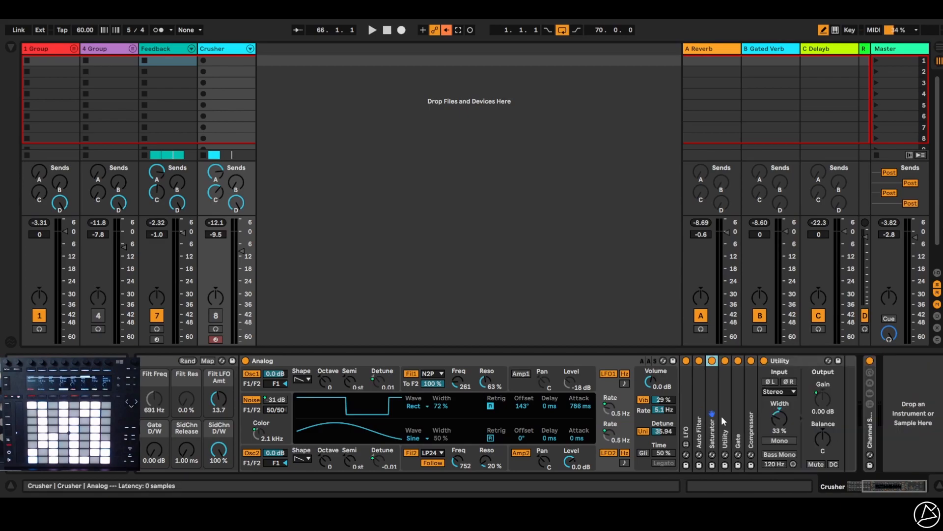
double_click(715, 392)
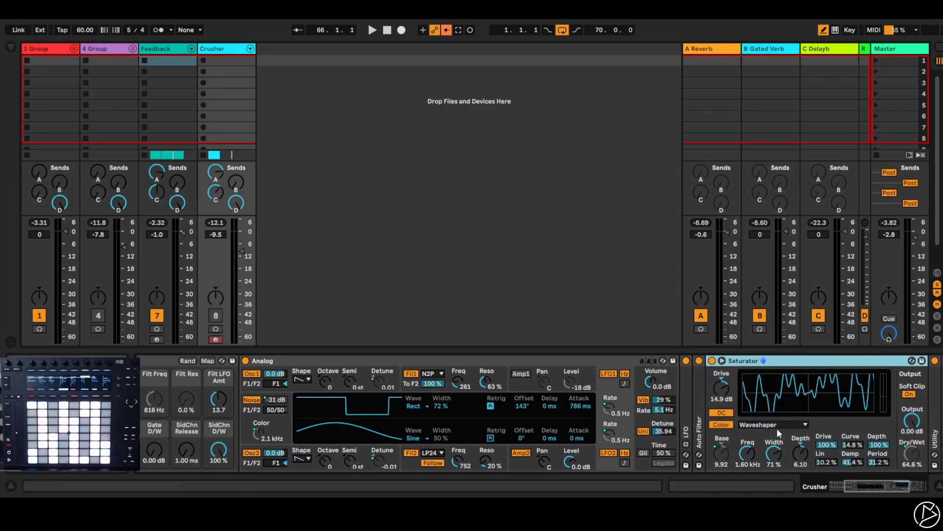
double_click(774, 361)
double_click(727, 430)
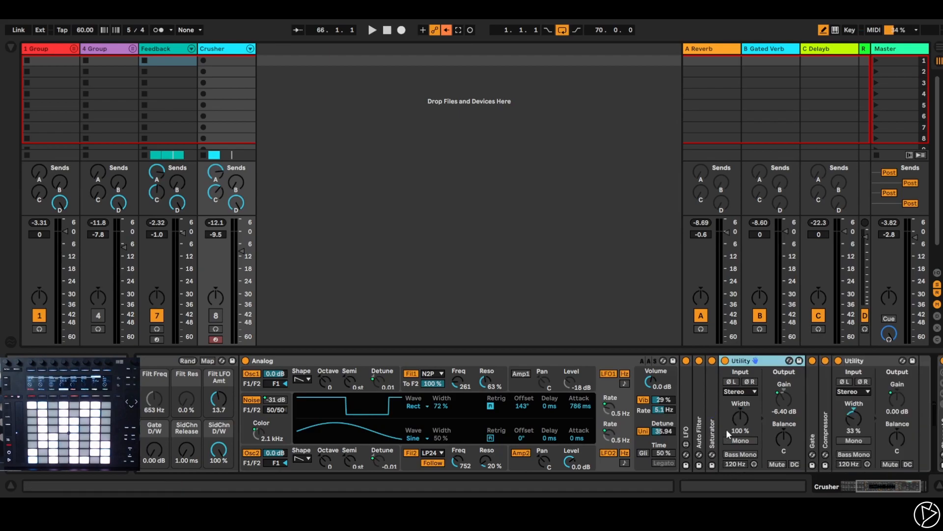
double_click(762, 359)
- Unfold the Crusher rack's Gate and Compressor to examine their Kick/Sub sidechain settings, then collapse both and return to the rack macros
double_click(737, 421)
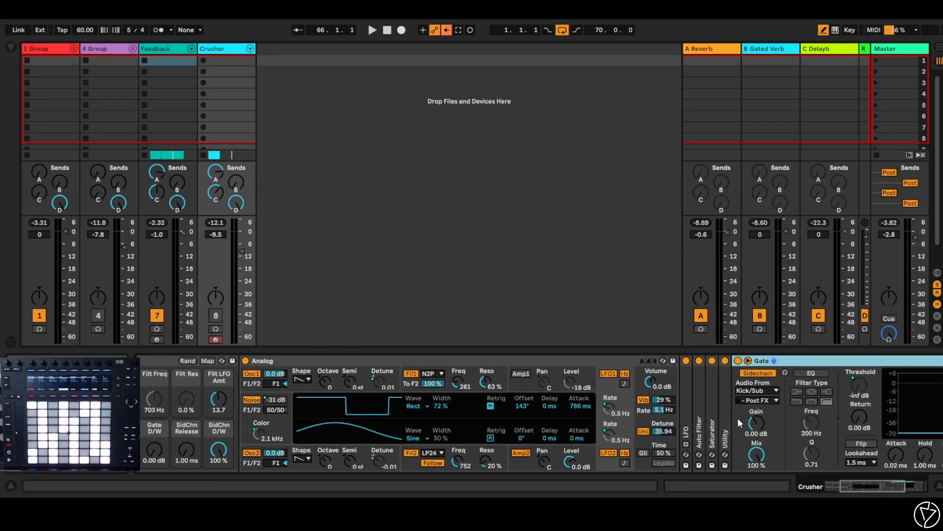
mouse_move(883, 487)
mouse_down()
mouse_move(904, 486)
mouse_move(877, 485)
mouse_up()
double_click(751, 416)
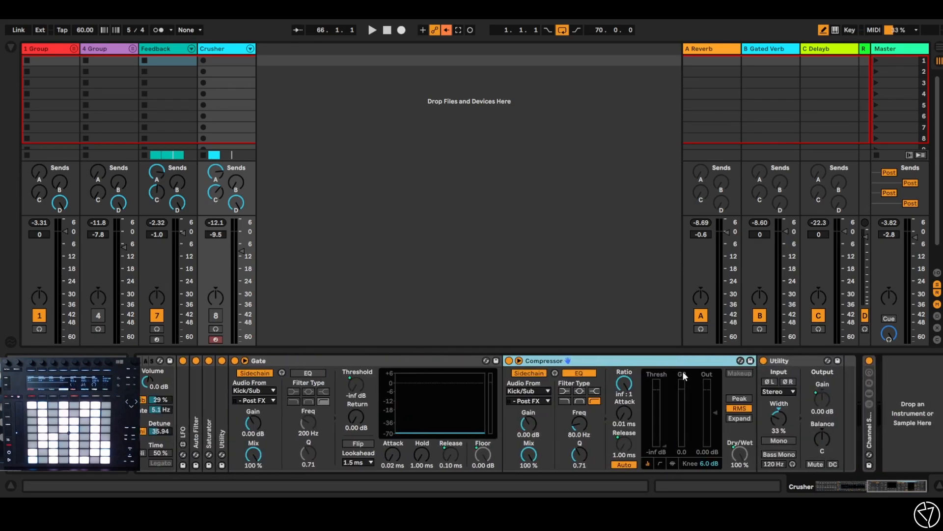
double_click(464, 361)
double_click(464, 361)
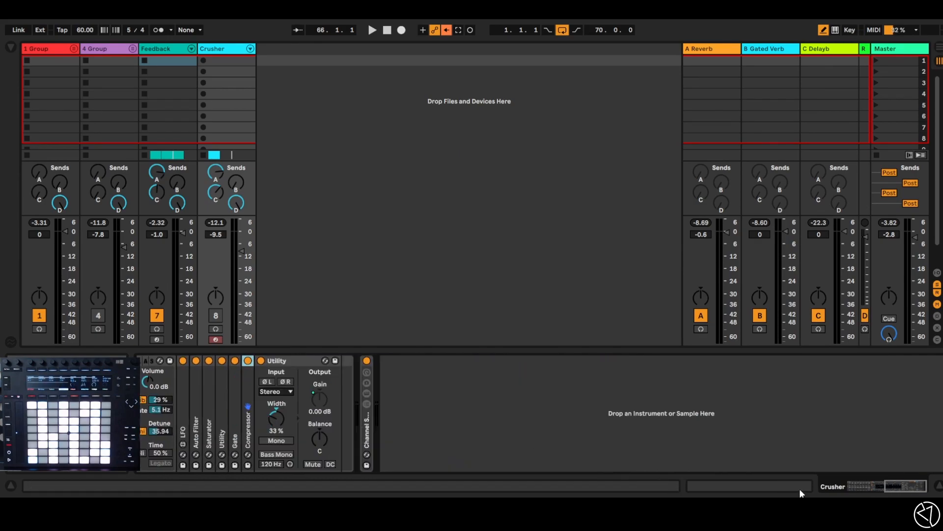
drag(897, 488, 870, 487)
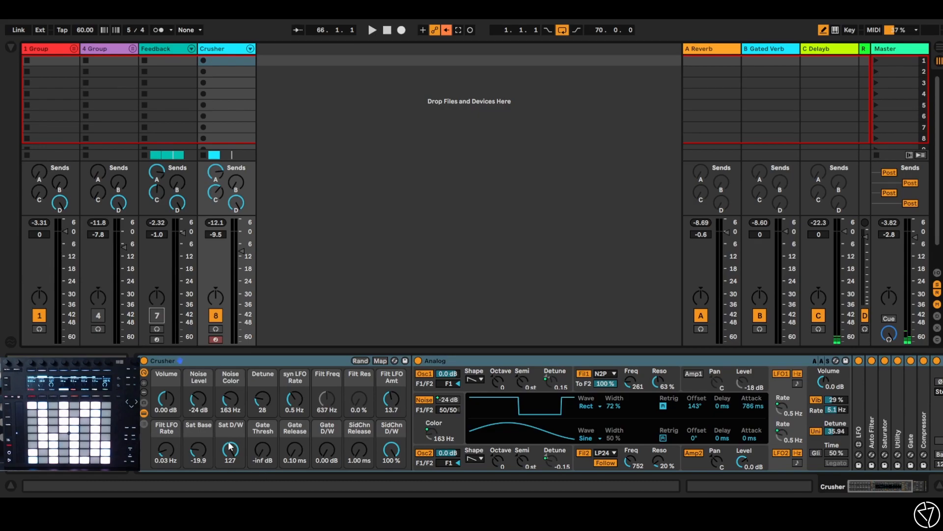
- Select the Crusher's Analog synth, then unfold the rack's Auto Filter to examine its frequency and resonance controls
click(682, 364)
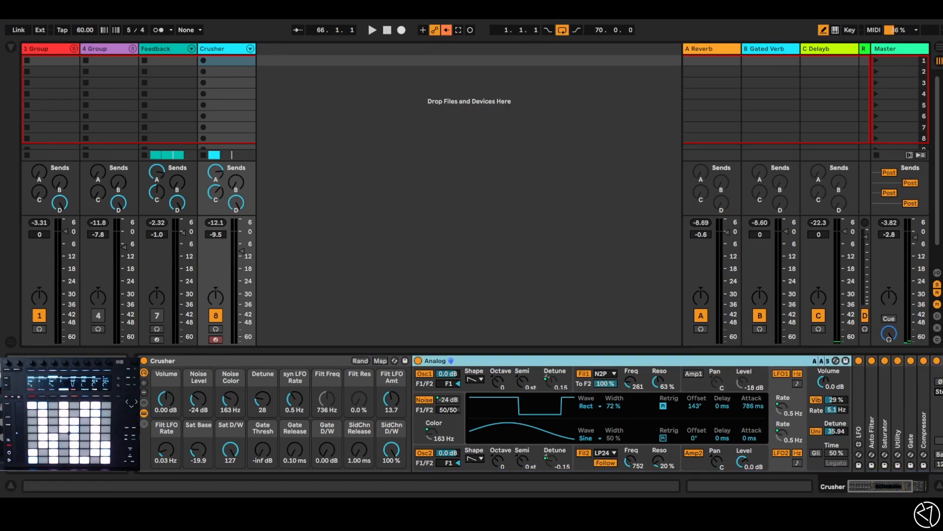
drag(872, 483, 885, 484)
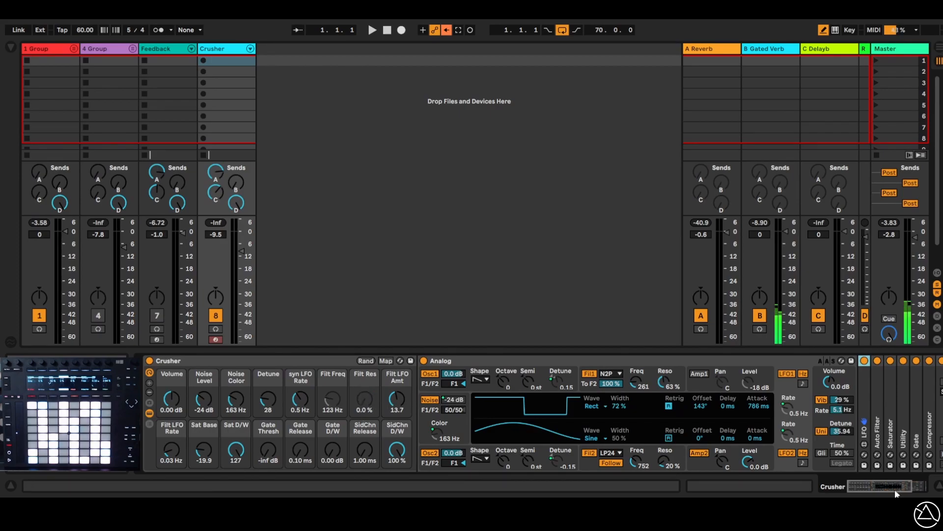
drag(894, 488, 906, 488)
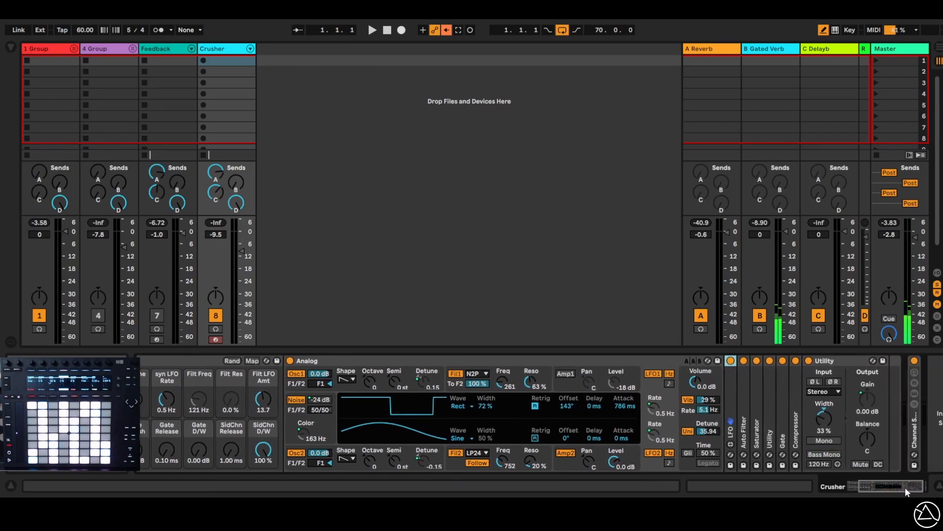
double_click(746, 438)
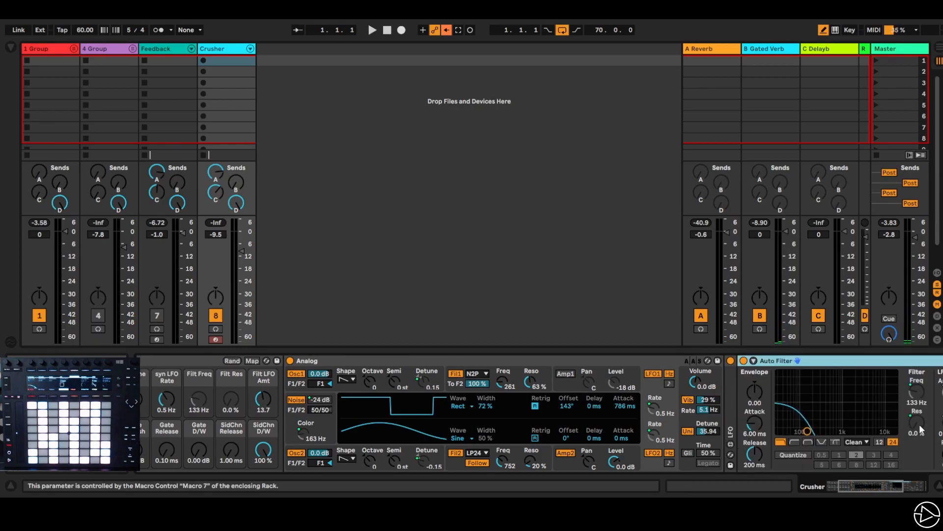
- Unfold the 1 Group to check the Kick/Sub track's rack macros, then return to the Crusher track
click(52, 53)
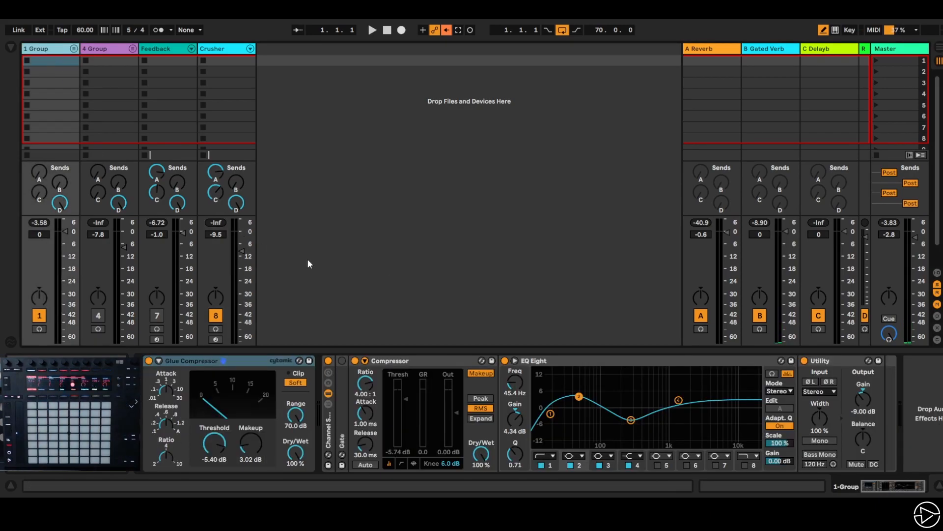
click(74, 49)
click(104, 55)
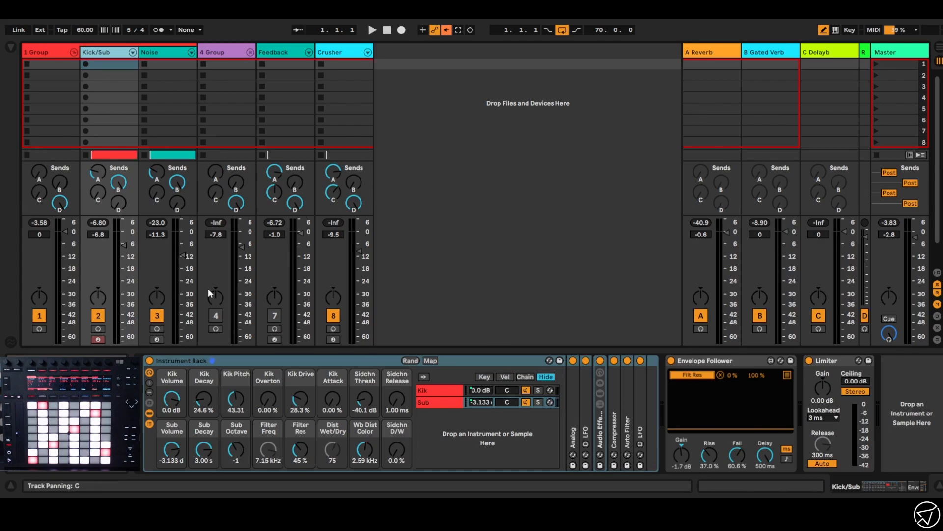
click(334, 51)
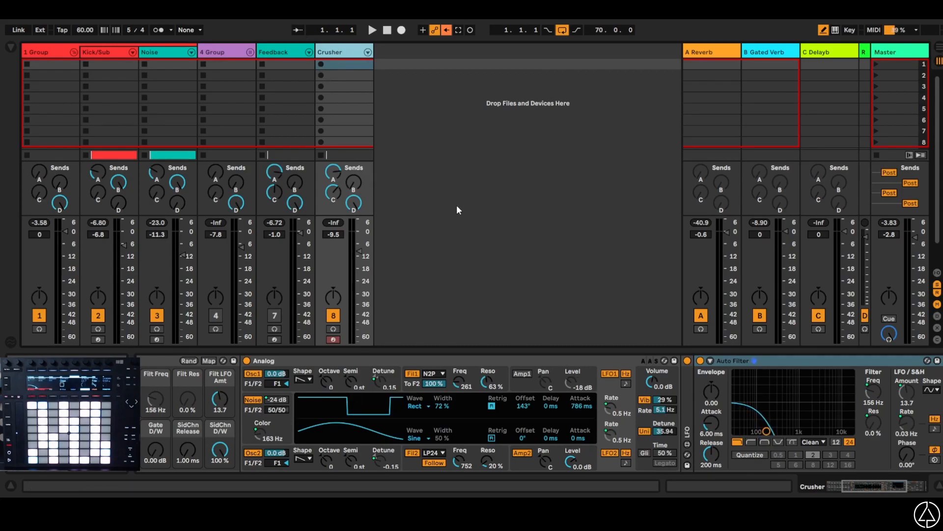
- Pull the 1 Group's volume down to -inf and play from bar 49 to audition the Crusher's Auto Filter
key(Tab)
drag(874, 106, 868, 157)
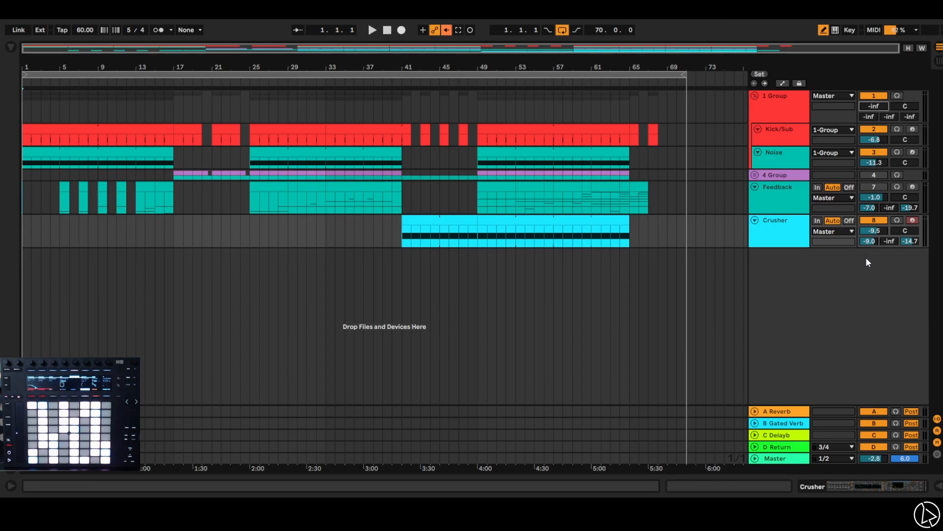
click(475, 81)
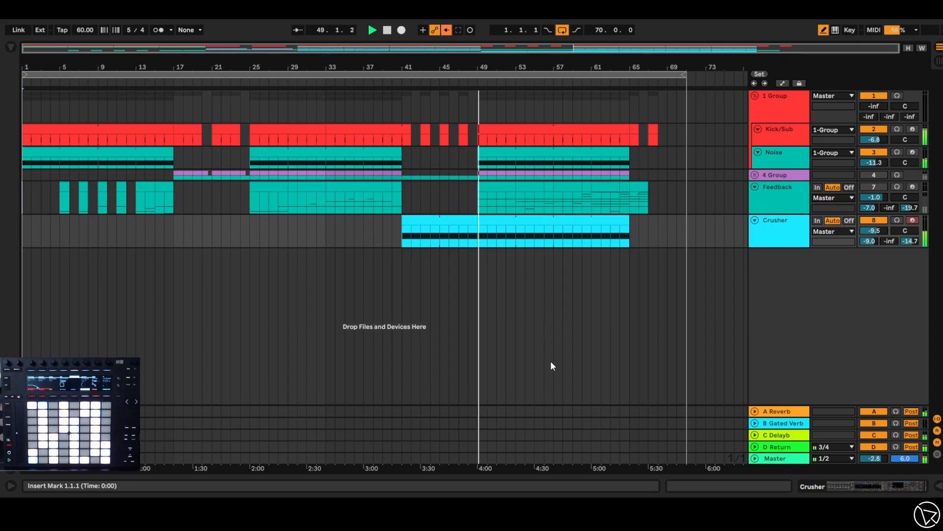
key(Tab)
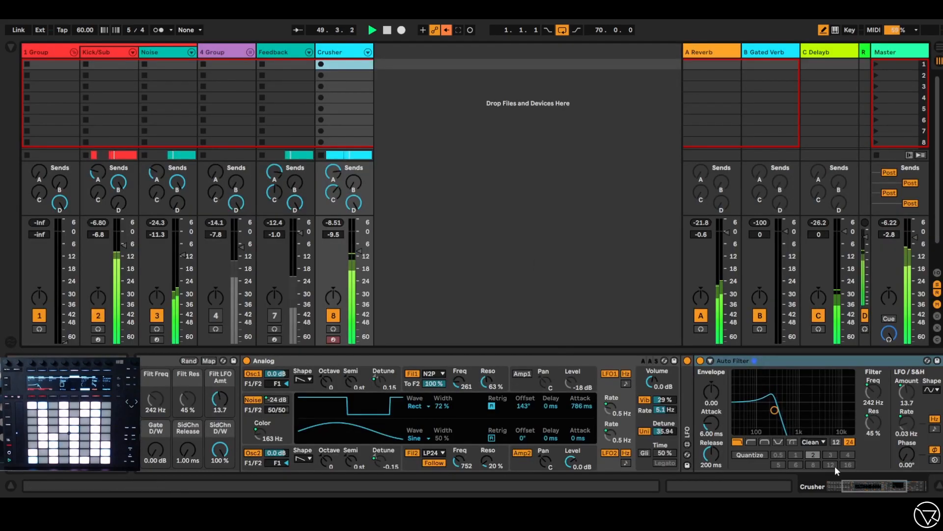
mouse_move(774, 410)
mouse_down()
mouse_move(778, 431)
mouse_move(773, 401)
mouse_move(780, 431)
mouse_move(775, 403)
mouse_up()
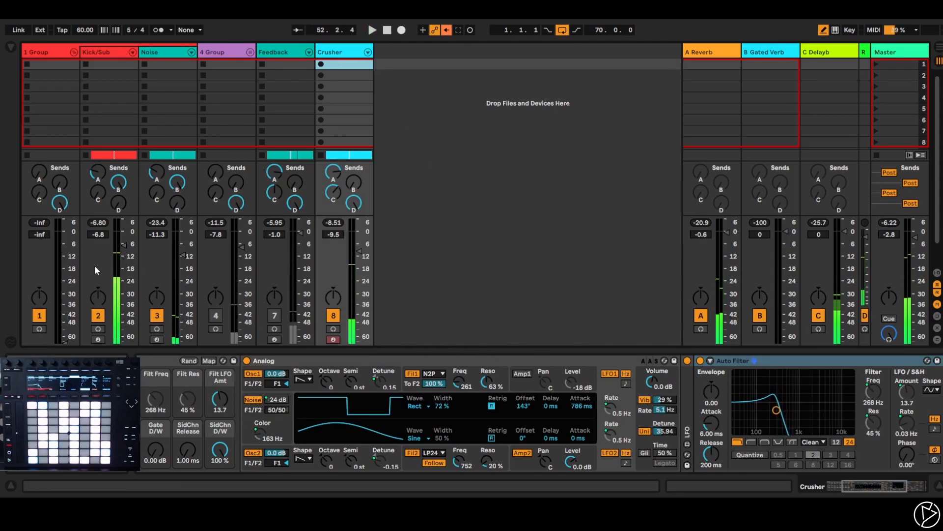
- Check the Kick/Sub rack macros again, then examine the Crusher's Auto Filter and the devices after it
click(98, 52)
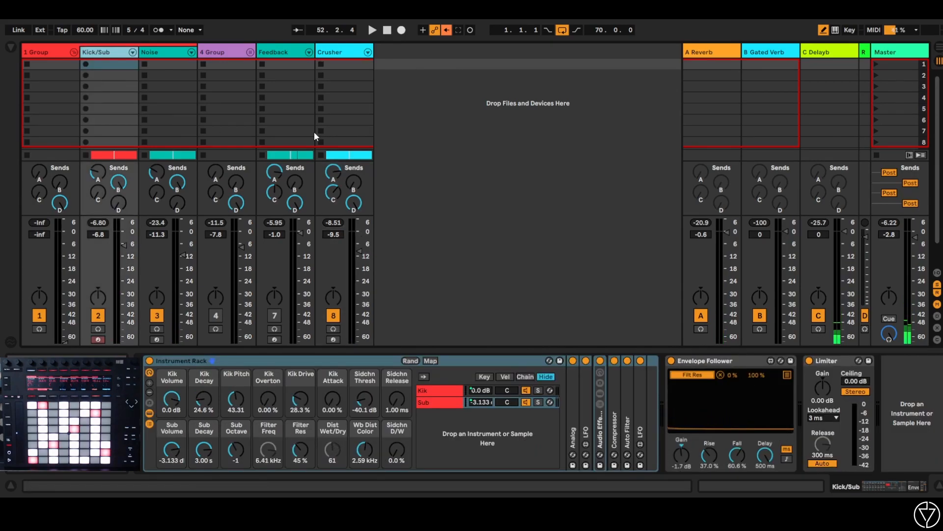
click(332, 53)
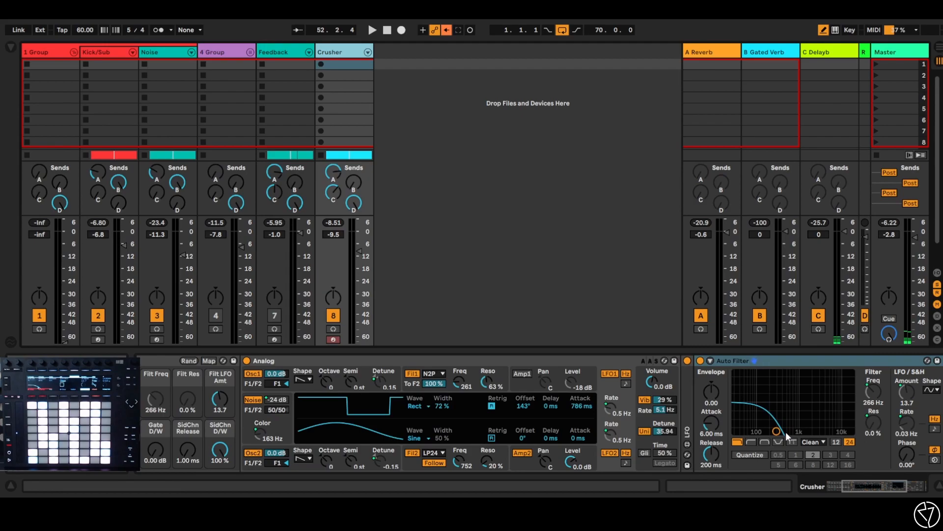
drag(778, 434, 791, 419)
mouse_move(883, 485)
mouse_down()
mouse_move(866, 486)
mouse_move(893, 480)
mouse_up()
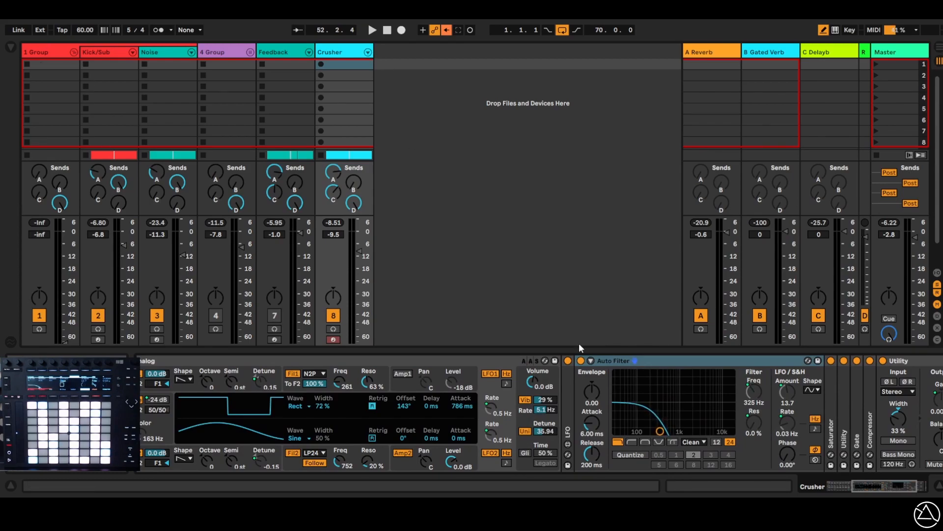
- Show the 4 Group's effects, unfold the group and show the Sines track's rack macros
click(233, 52)
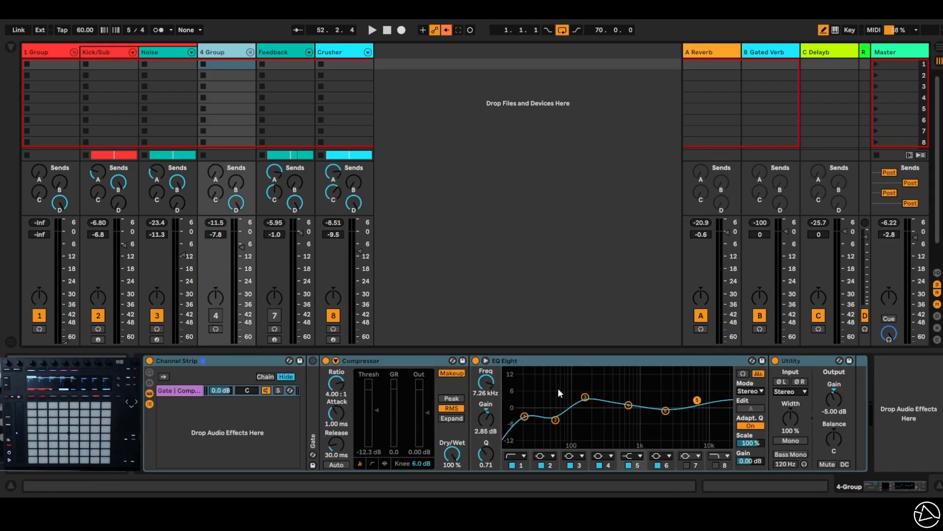
click(250, 51)
click(295, 53)
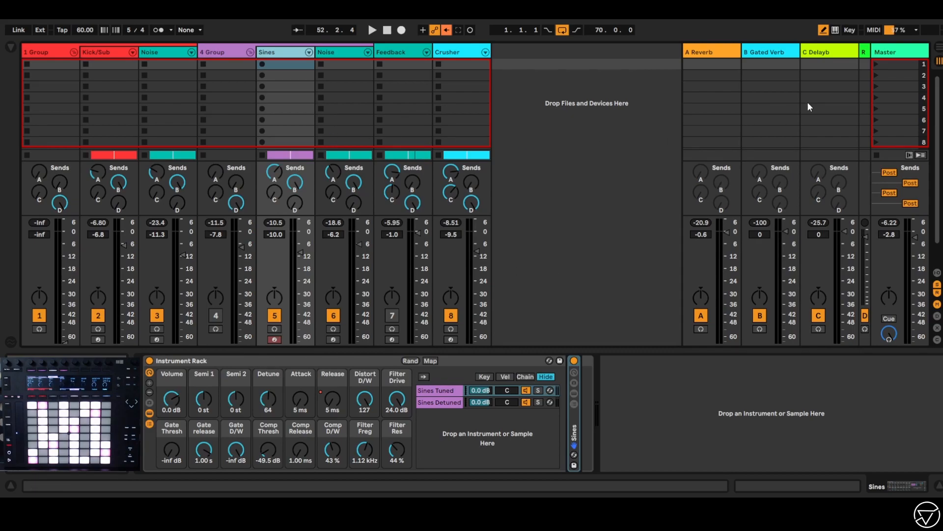
- Play the arrangement and solo the Crusher, Feedback and 4 Group Noise tracks in turn
key(Tab)
key(space)
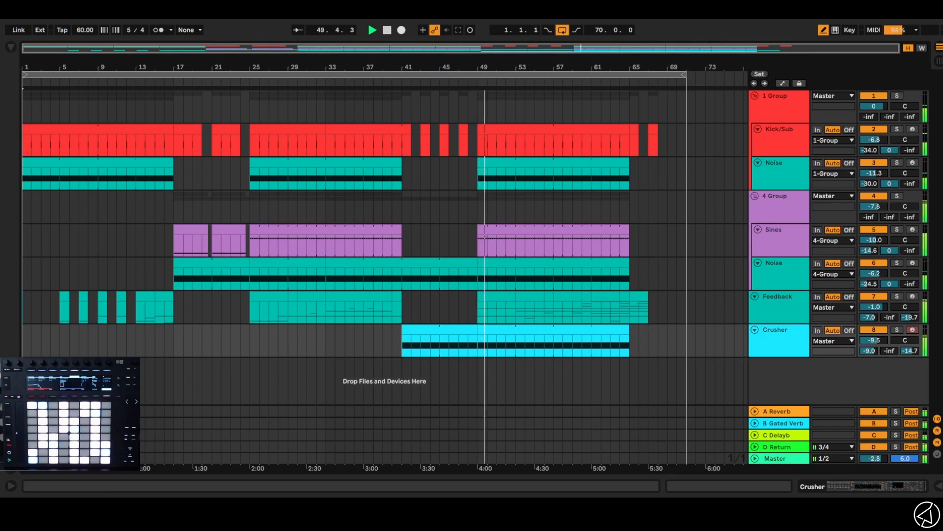
click(897, 329)
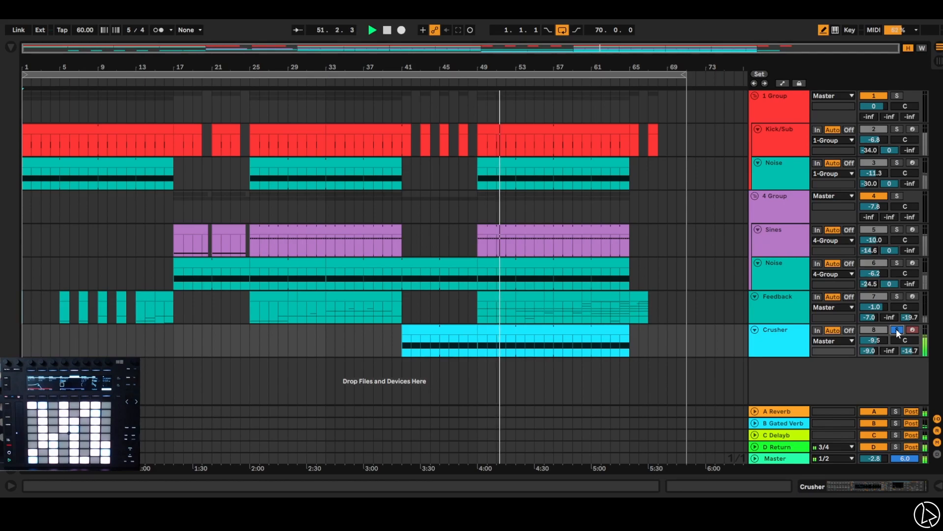
click(896, 296)
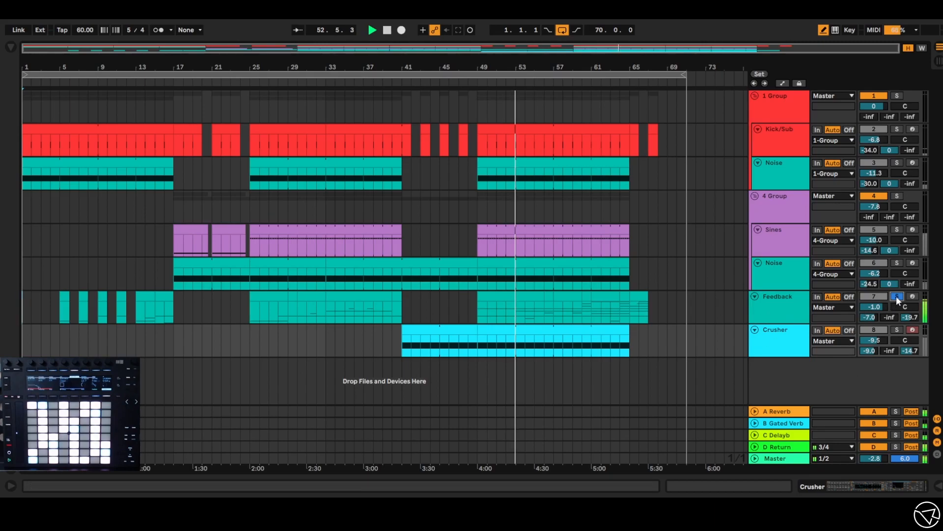
click(897, 264)
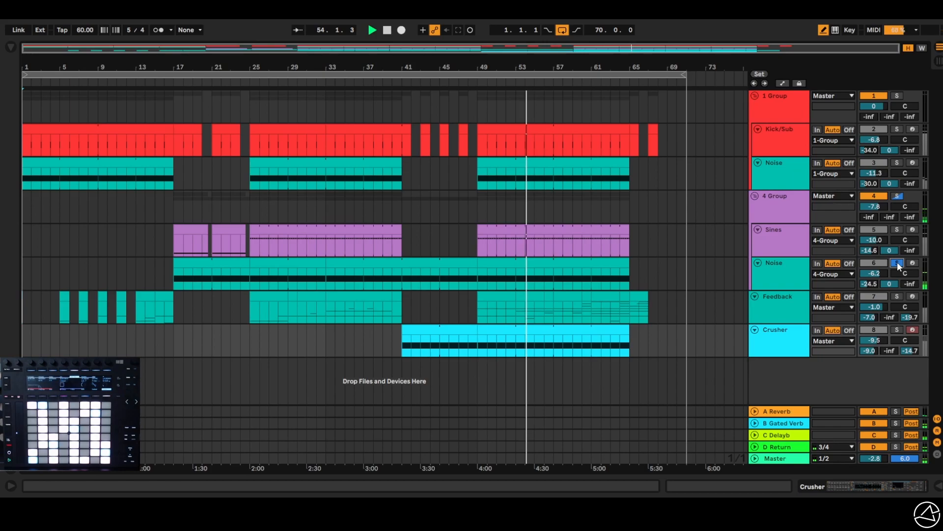
- Audition the Sines, 1 Group Noise and Kick/Sub tracks through solo, then clear the solo and reset stopped playback to the start
click(896, 230)
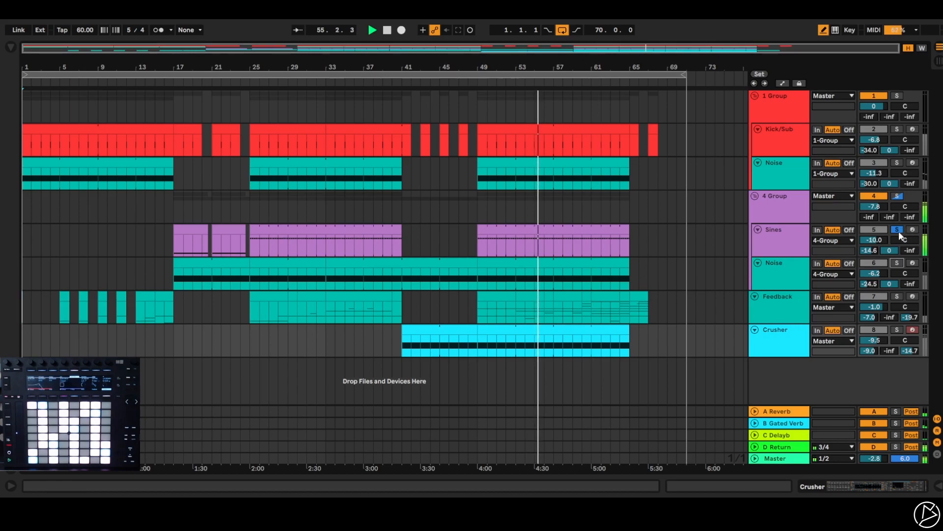
click(897, 162)
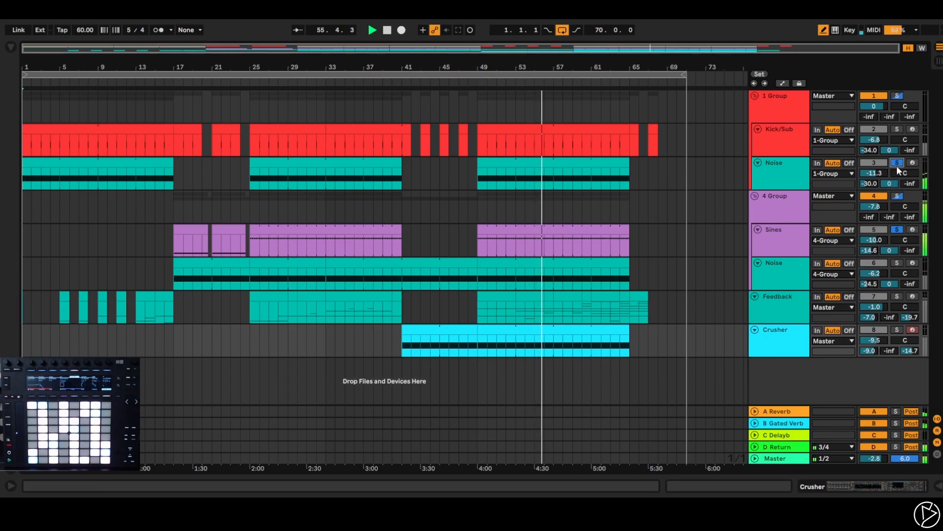
click(899, 129)
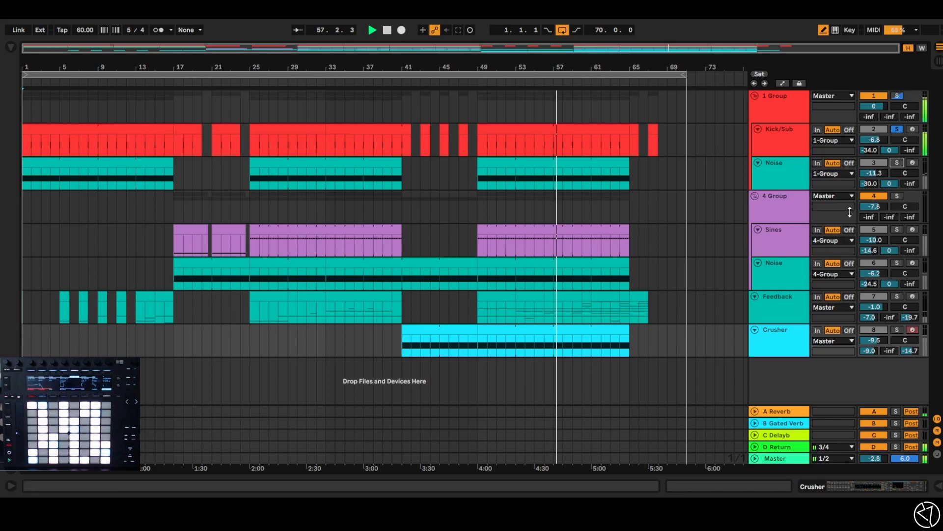
click(898, 129)
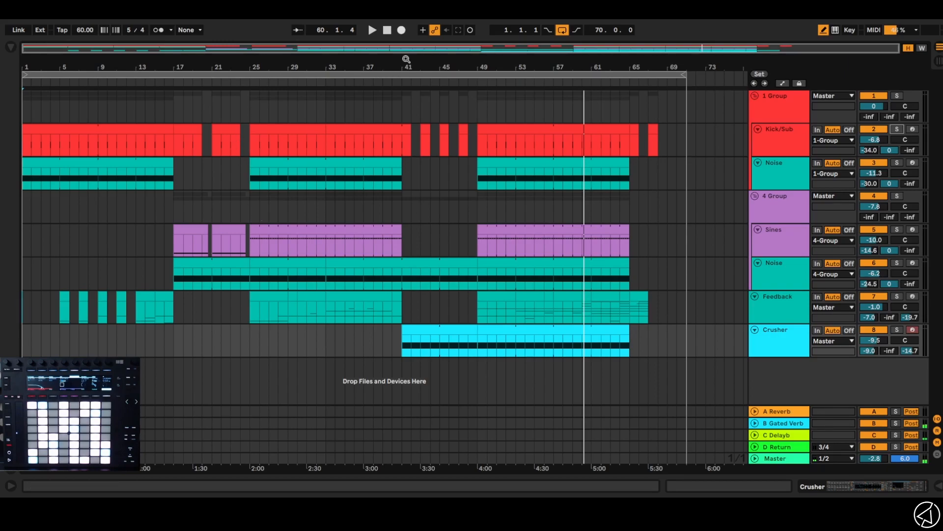
click(388, 31)
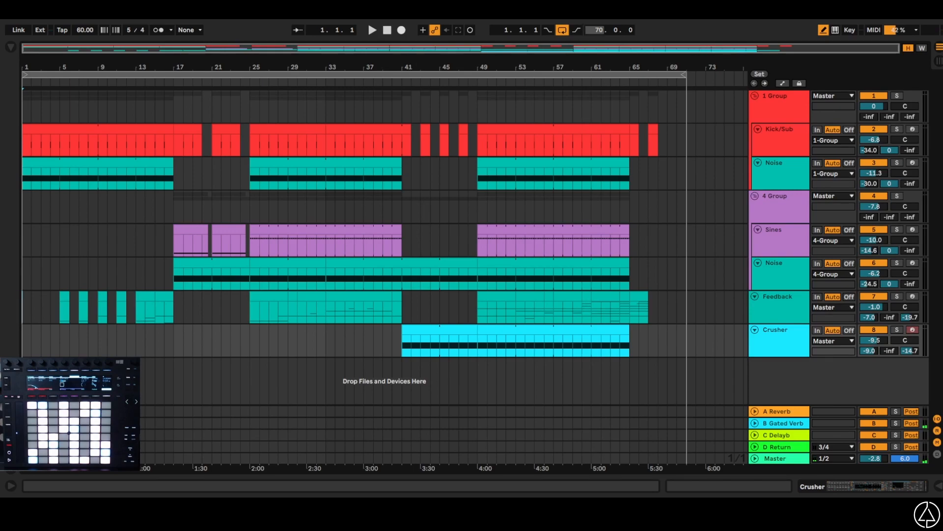